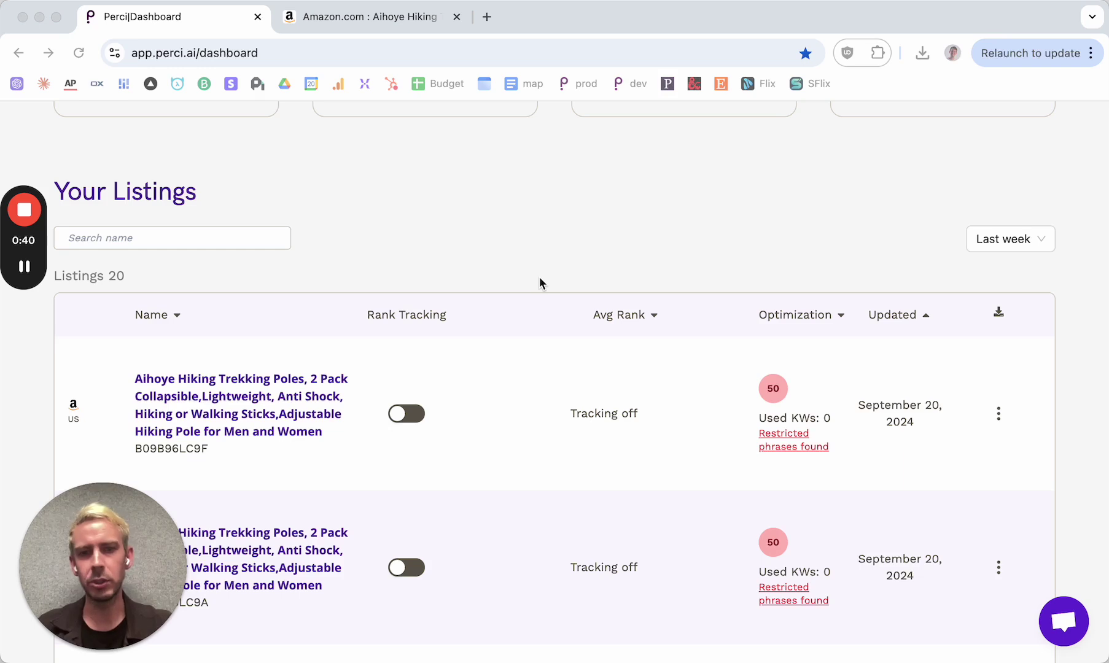
Switch to the Amazon product page and review the title and bullet points of the Aihoye hiking poles listing
{"action": "left_click", "coordinate": [374, 21]}
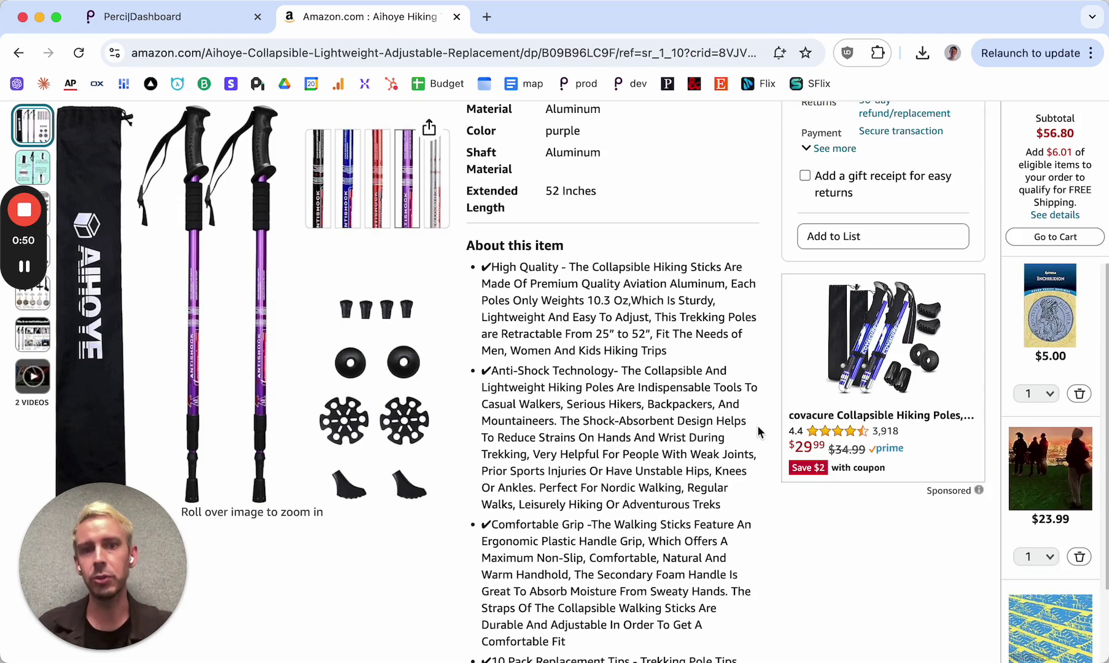
{"action": "scroll", "coordinate": [759, 432], "scroll_direction": "up", "scroll_amount": 5}
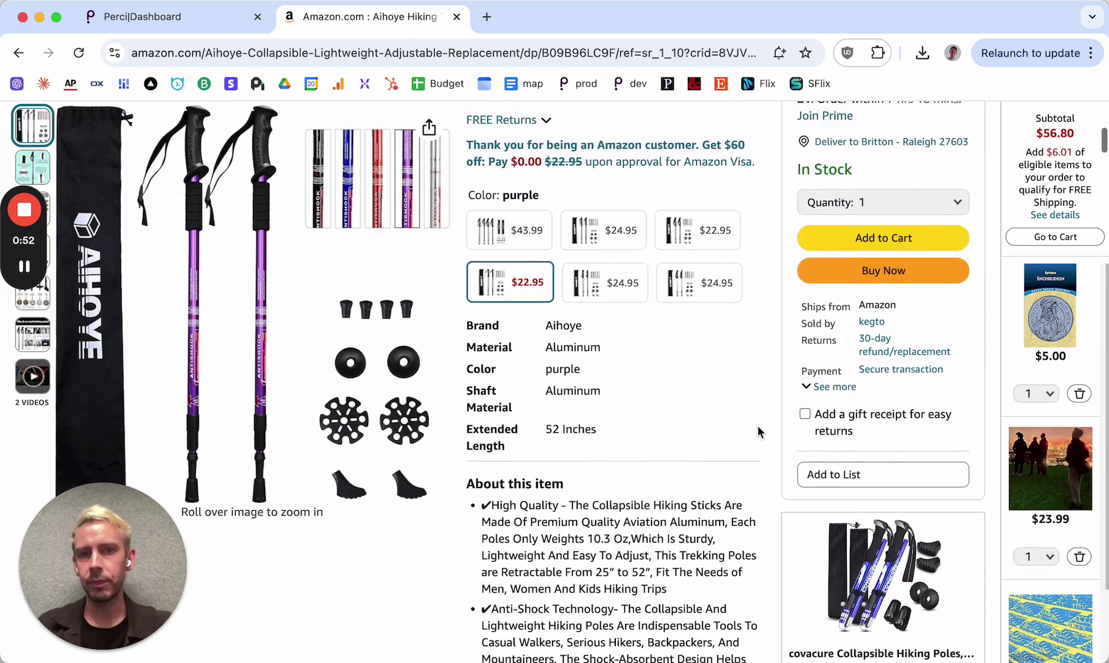
{"action": "scroll", "coordinate": [758, 431], "scroll_direction": "up", "scroll_amount": 3}
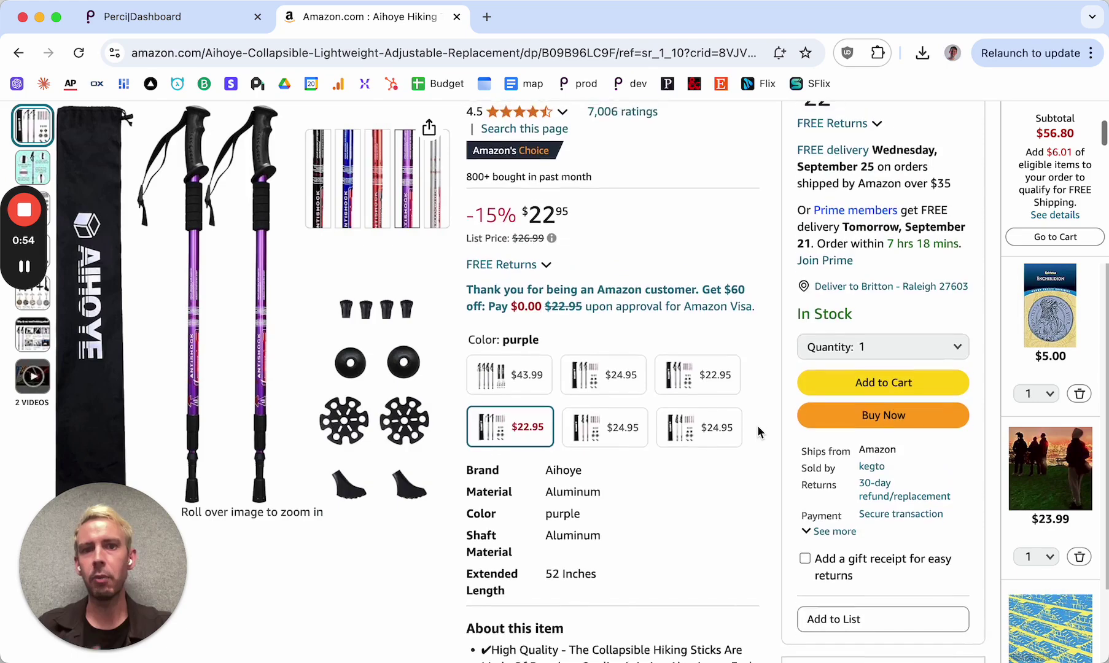
{"action": "scroll", "coordinate": [757, 425], "scroll_direction": "up", "scroll_amount": 3}
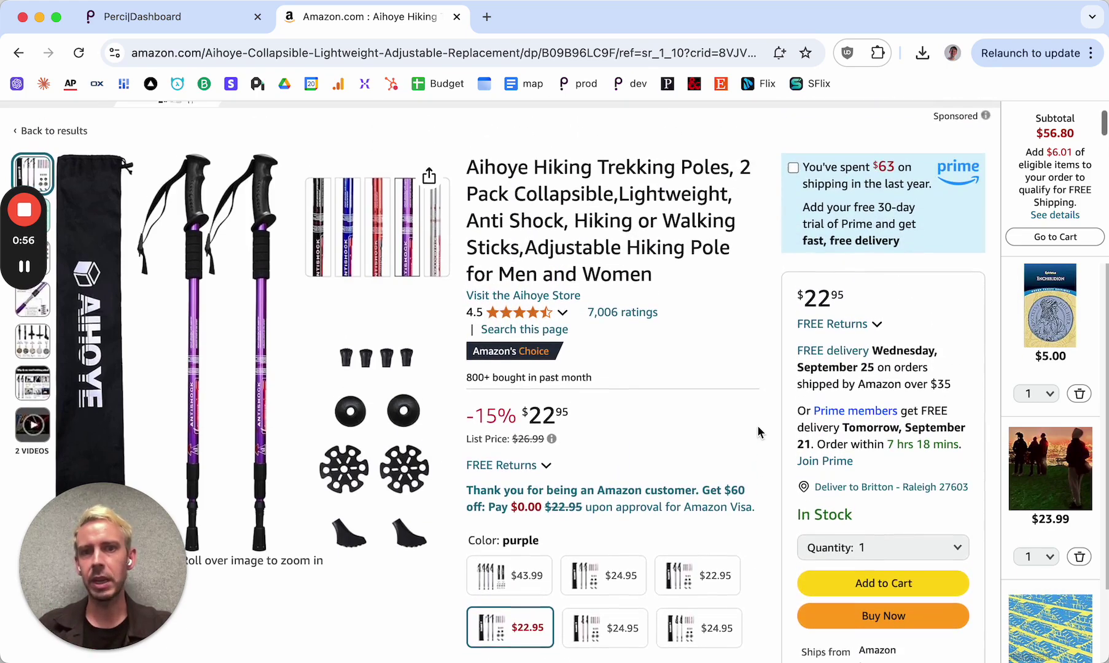
{"action": "scroll", "coordinate": [758, 430], "scroll_direction": "down", "scroll_amount": 13}
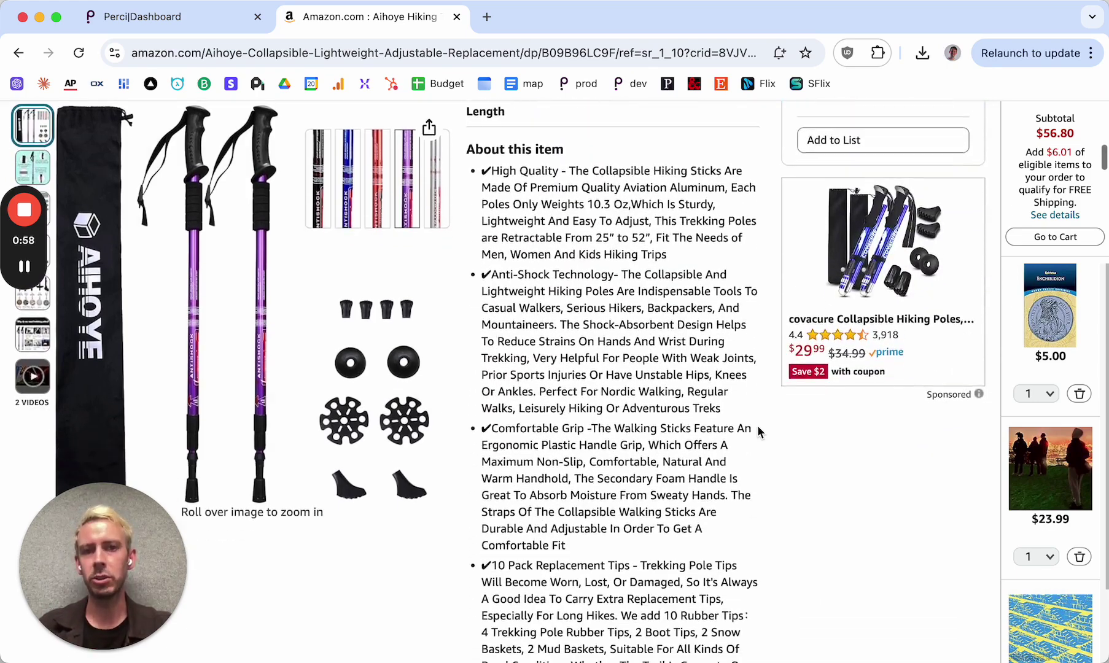
{"action": "scroll", "coordinate": [757, 433], "scroll_direction": "up", "scroll_amount": 1}
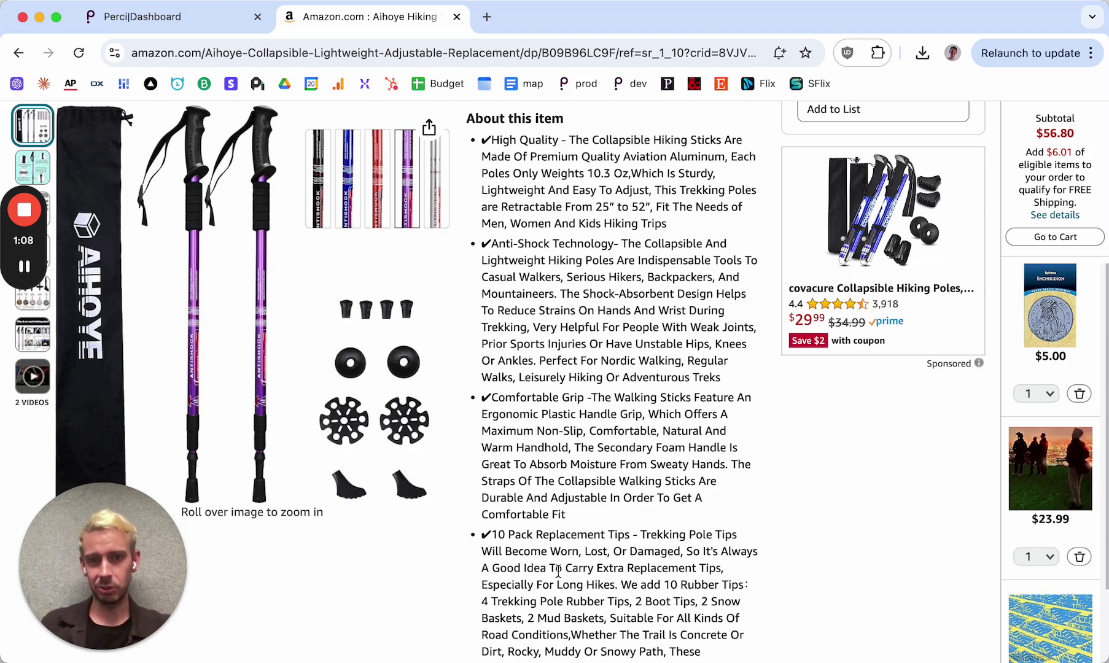
{"action": "scroll", "coordinate": [660, 547], "scroll_direction": "down", "scroll_amount": 3}
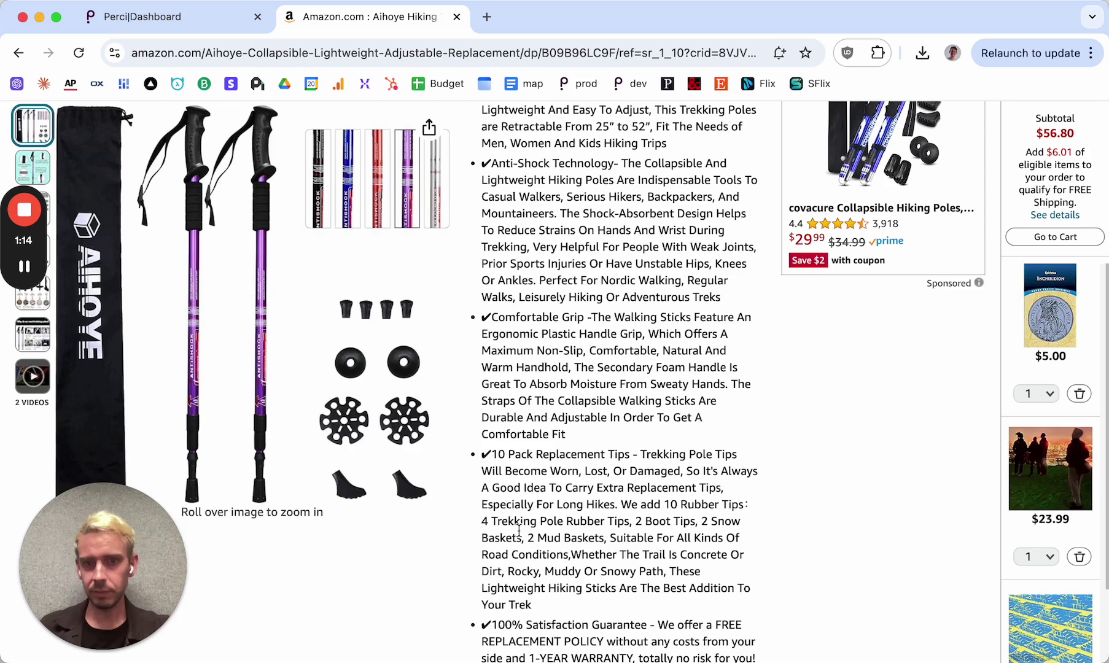
{"action": "scroll", "coordinate": [537, 484], "scroll_direction": "down", "scroll_amount": 5}
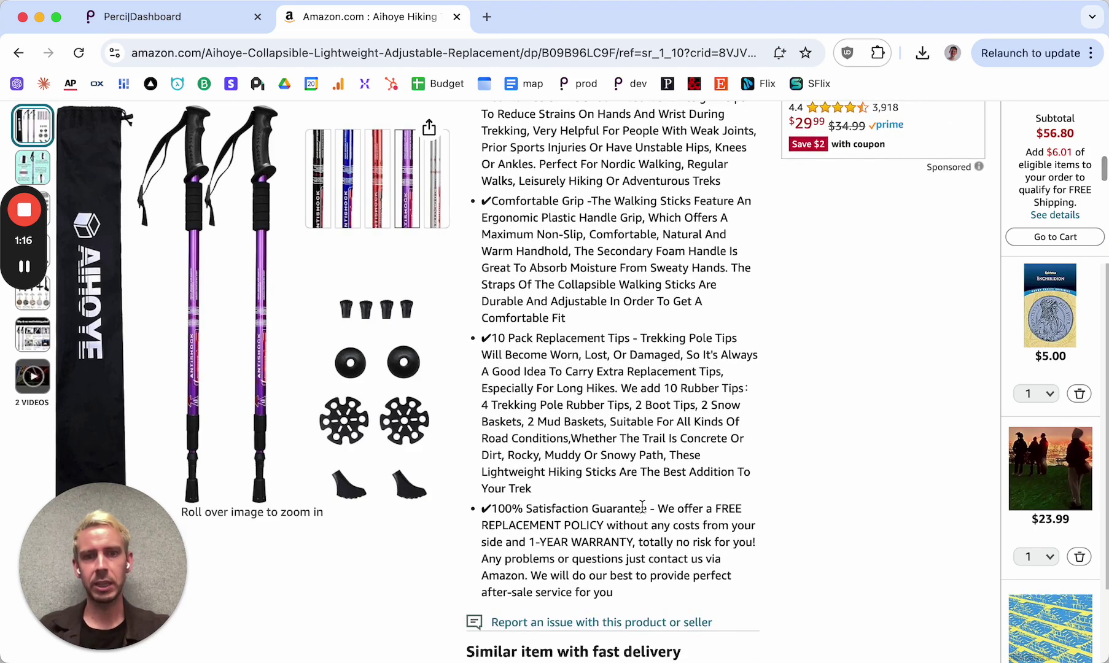
{"action": "scroll", "coordinate": [639, 507], "scroll_direction": "up", "scroll_amount": 7}
{"action": "scroll", "coordinate": [644, 507], "scroll_direction": "up", "scroll_amount": 2}
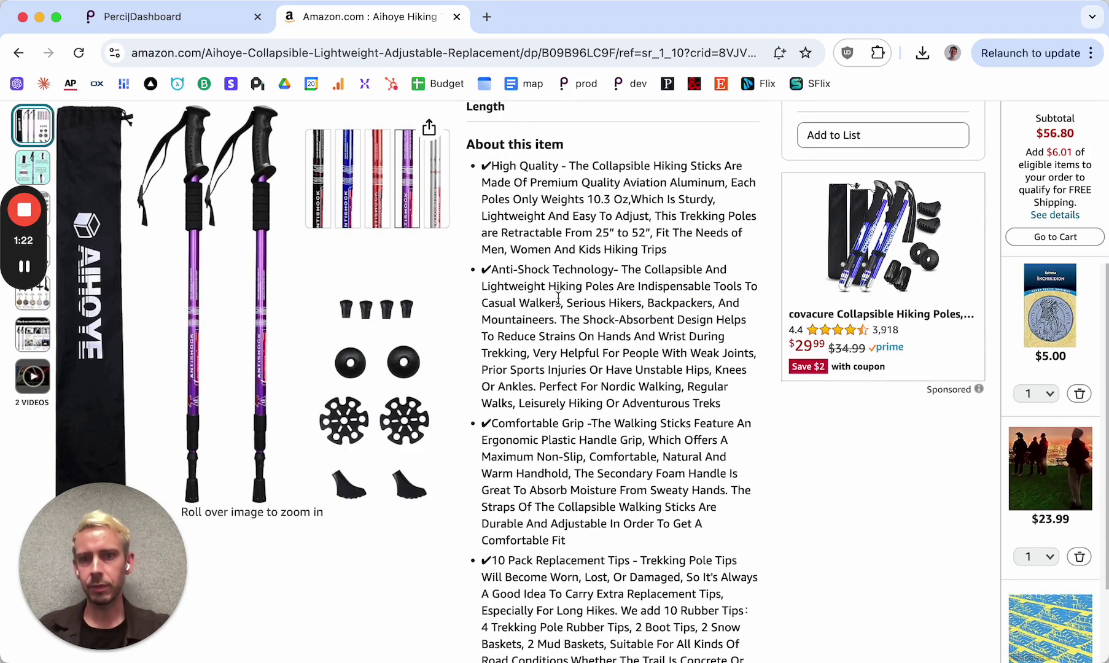
{"action": "scroll", "coordinate": [558, 296], "scroll_direction": "up", "scroll_amount": 2}
{"action": "scroll", "coordinate": [558, 298], "scroll_direction": "up", "scroll_amount": 6}
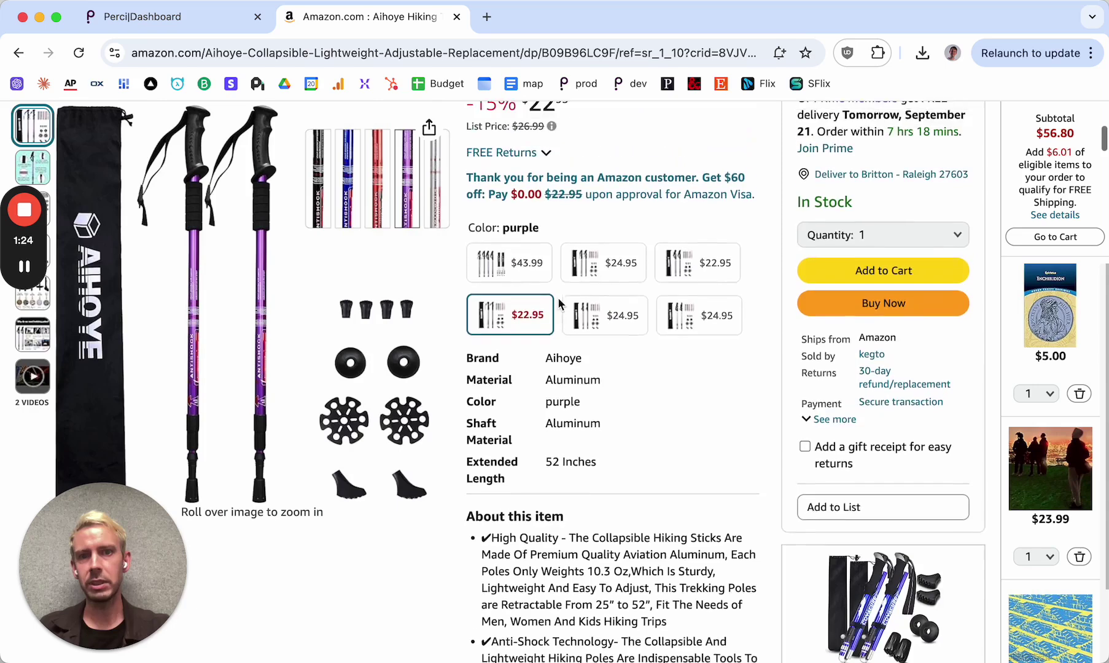
{"action": "scroll", "coordinate": [558, 298], "scroll_direction": "up", "scroll_amount": 3}
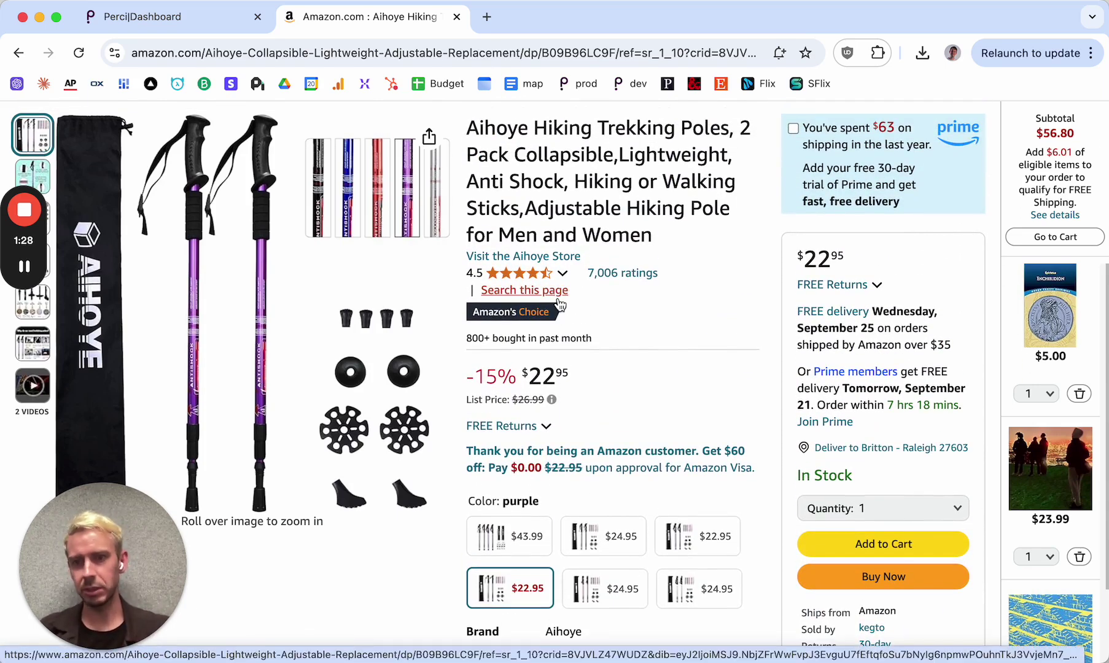
{"action": "scroll", "coordinate": [558, 302], "scroll_direction": "up", "scroll_amount": 3}
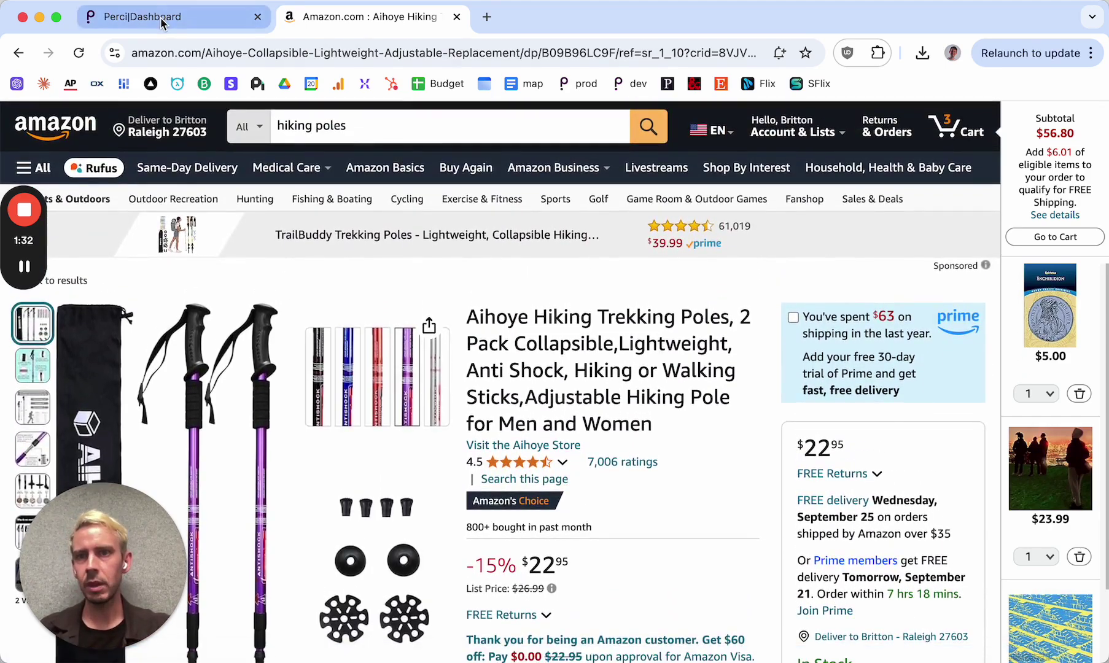
Return to the Perci dashboard and open the saved Aihoye Hiking Trekking Poles listing with ASIN B09B96LC9F
{"action": "left_click", "coordinate": [163, 22]}
{"action": "scroll", "coordinate": [428, 247], "scroll_direction": "down", "scroll_amount": 2}
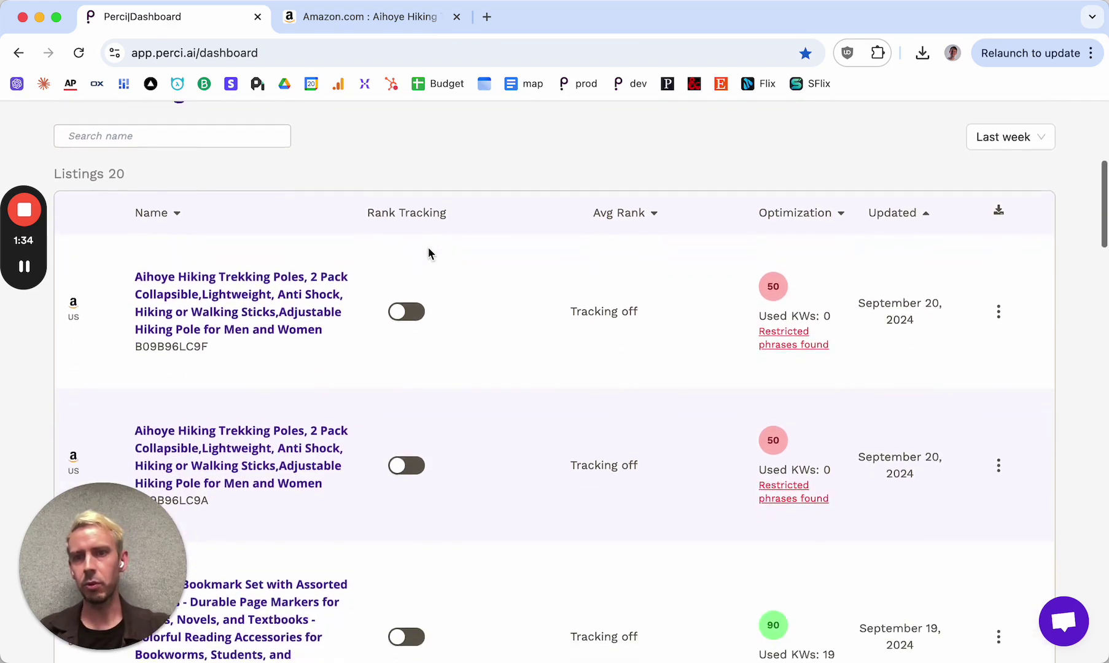
{"action": "scroll", "coordinate": [429, 250], "scroll_direction": "up", "scroll_amount": 1}
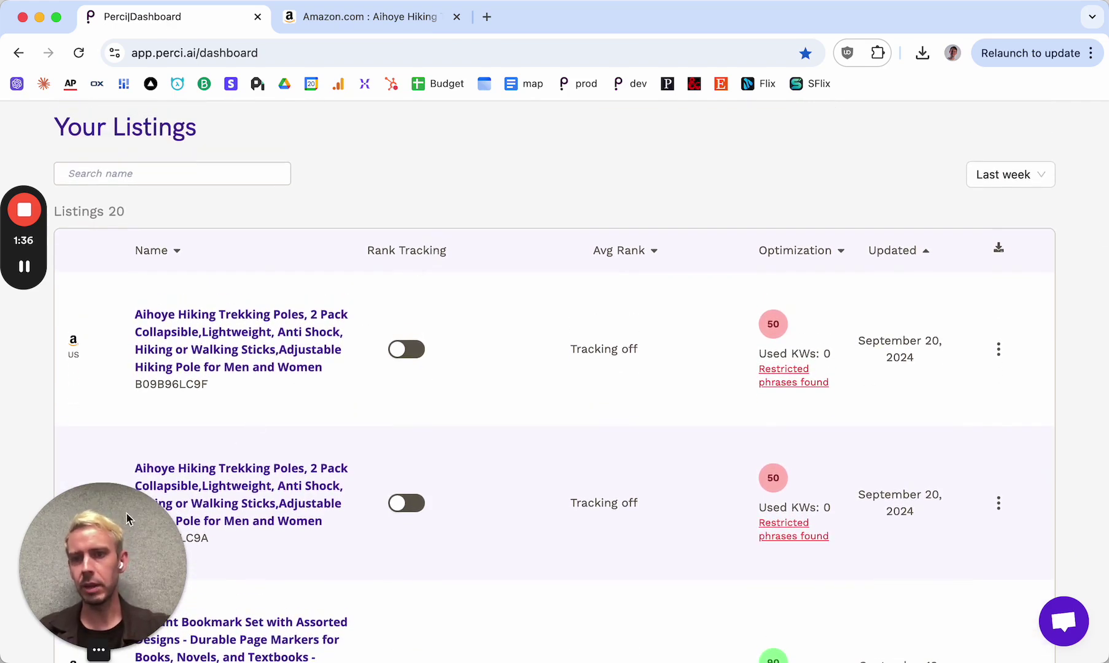
{"action": "left_click_drag", "start_coordinate": [149, 532], "coordinate": [697, 481]}
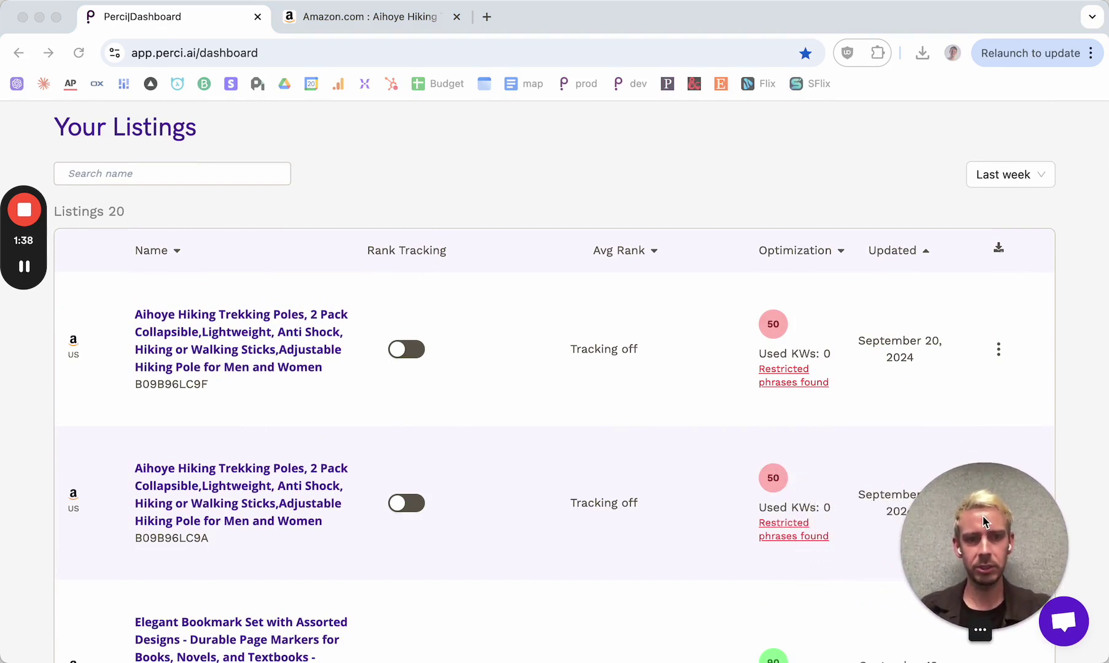
{"action": "left_click_drag", "start_coordinate": [22, 241], "coordinate": [1030, 388]}
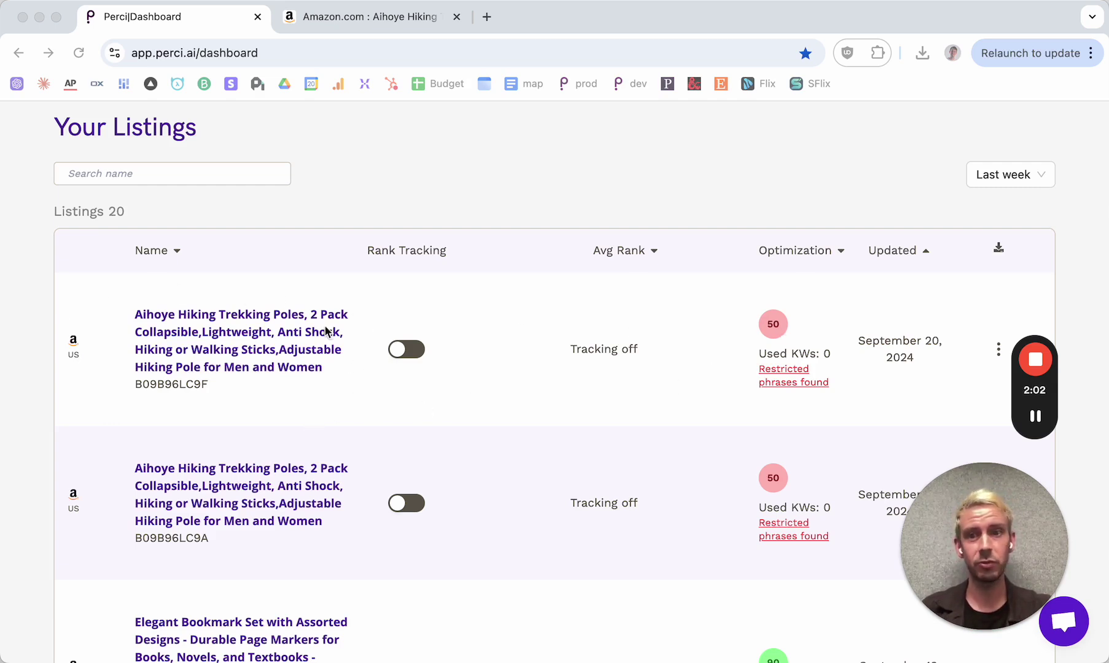
{"action": "left_click", "coordinate": [254, 317]}
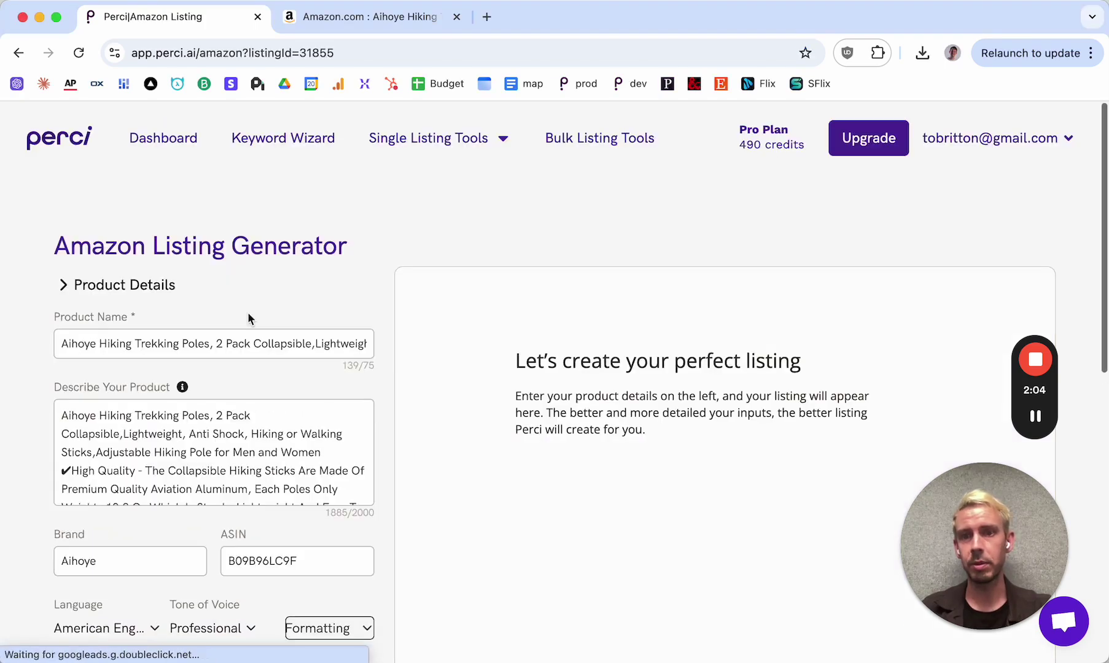
Examine the listing's title, bullets, description and backend search terms for restricted phrases, character counts and listing score
{"action": "scroll", "coordinate": [390, 332], "scroll_direction": "down", "scroll_amount": 4}
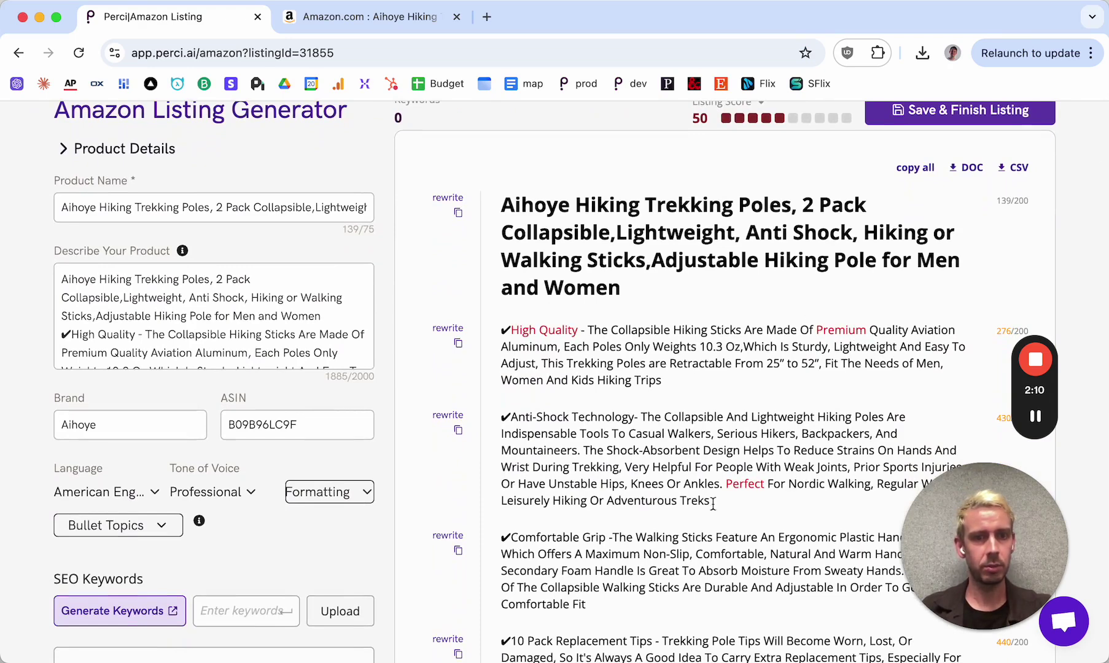
{"action": "scroll", "coordinate": [724, 482], "scroll_direction": "down", "scroll_amount": 4}
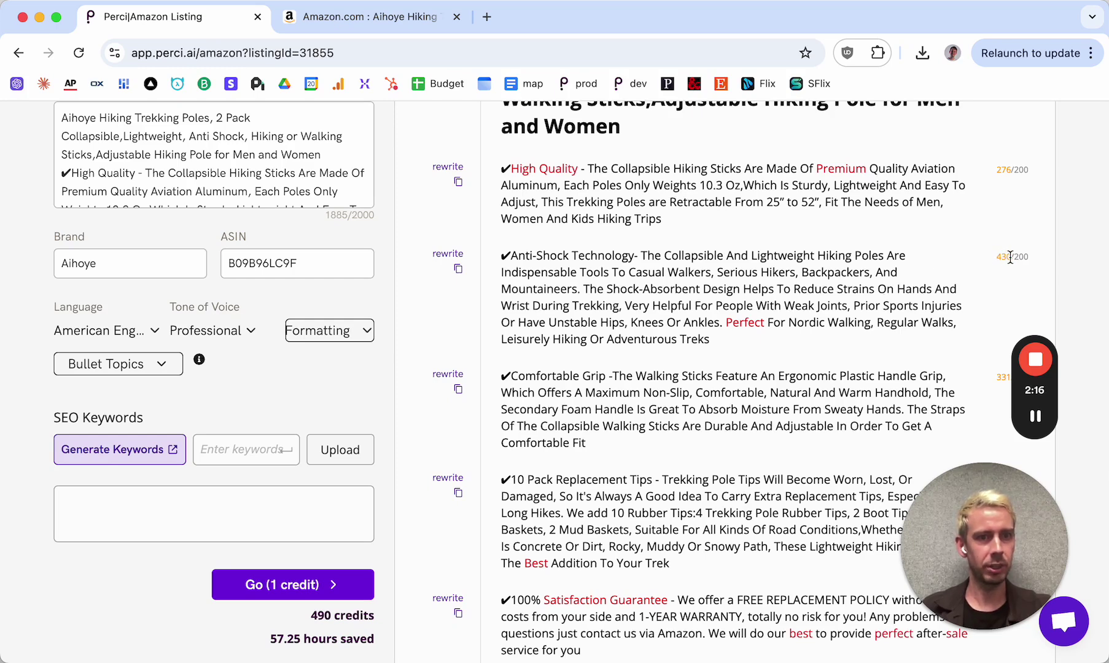
{"action": "scroll", "coordinate": [1010, 257], "scroll_direction": "down", "scroll_amount": 3}
{"action": "scroll", "coordinate": [1010, 257], "scroll_direction": "down", "scroll_amount": 3}
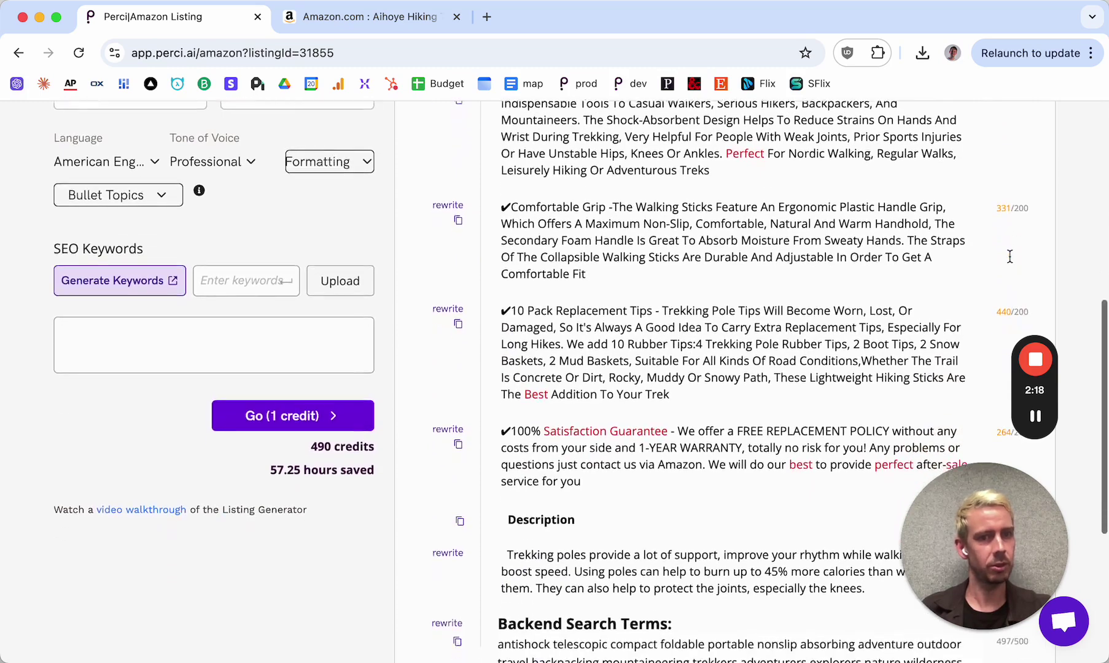
{"action": "scroll", "coordinate": [1010, 257], "scroll_direction": "up", "scroll_amount": 3}
{"action": "scroll", "coordinate": [1010, 256], "scroll_direction": "up", "scroll_amount": 5}
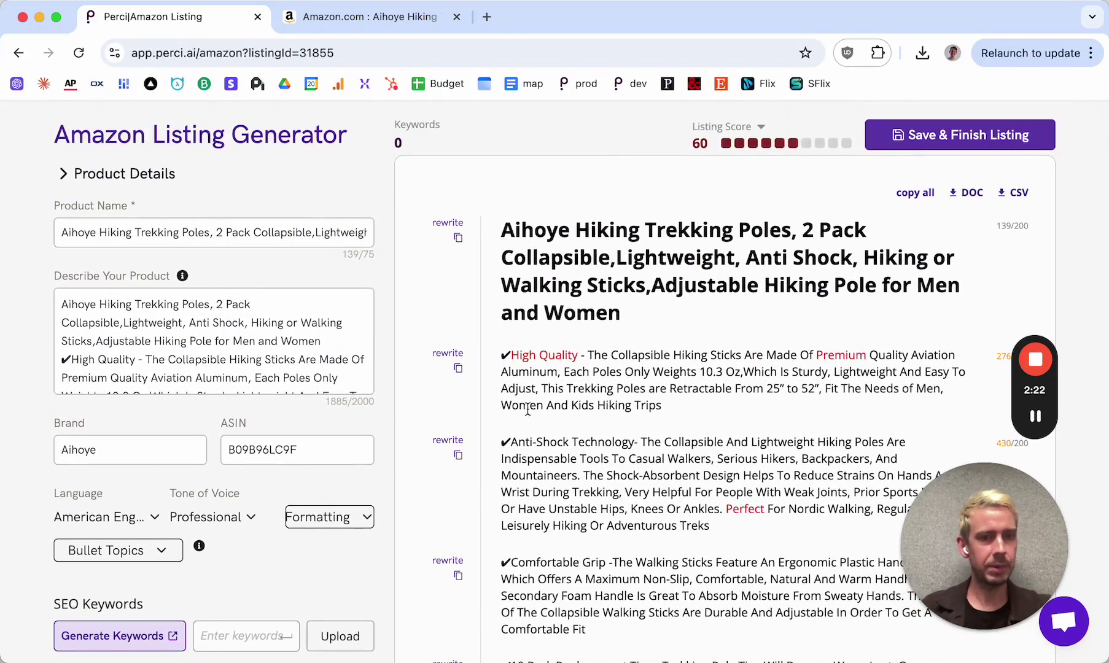
{"action": "scroll", "coordinate": [452, 546], "scroll_direction": "up", "scroll_amount": 3}
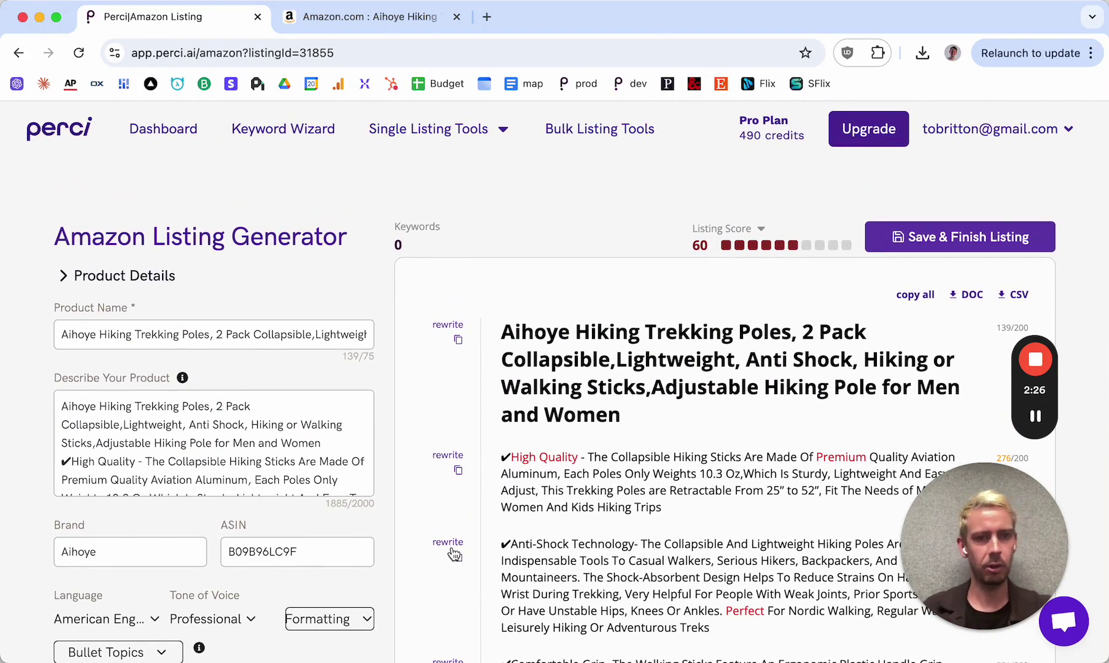
{"action": "scroll", "coordinate": [455, 555], "scroll_direction": "up", "scroll_amount": 1}
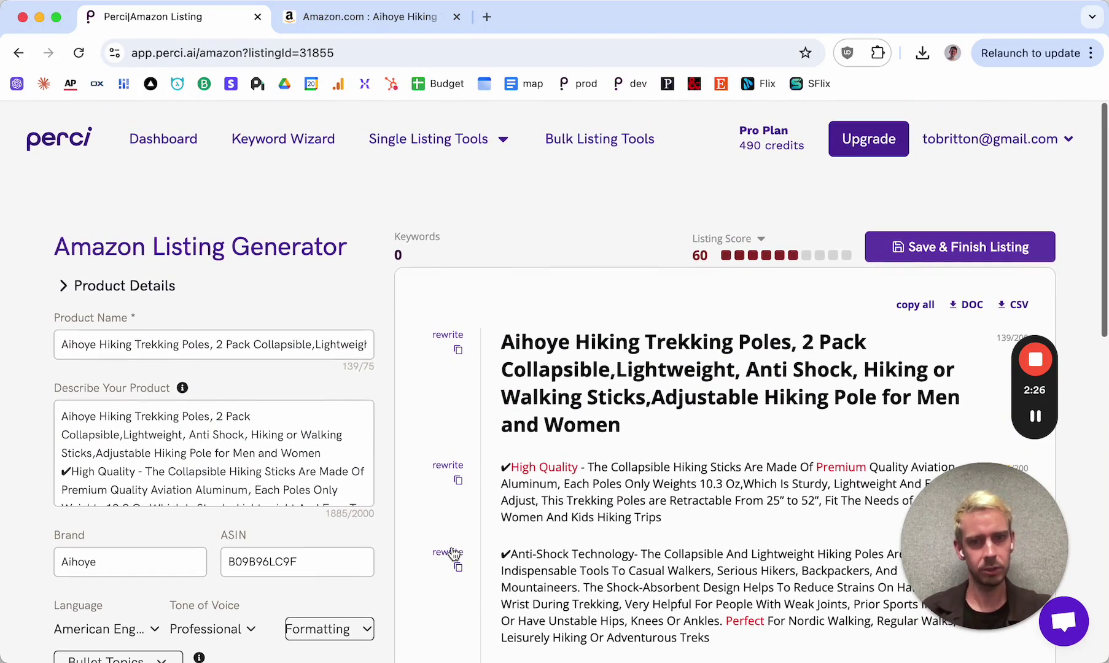
Go back to the dashboard and highlight the ASIN of the first hiking poles listing
{"action": "left_click", "coordinate": [158, 141]}
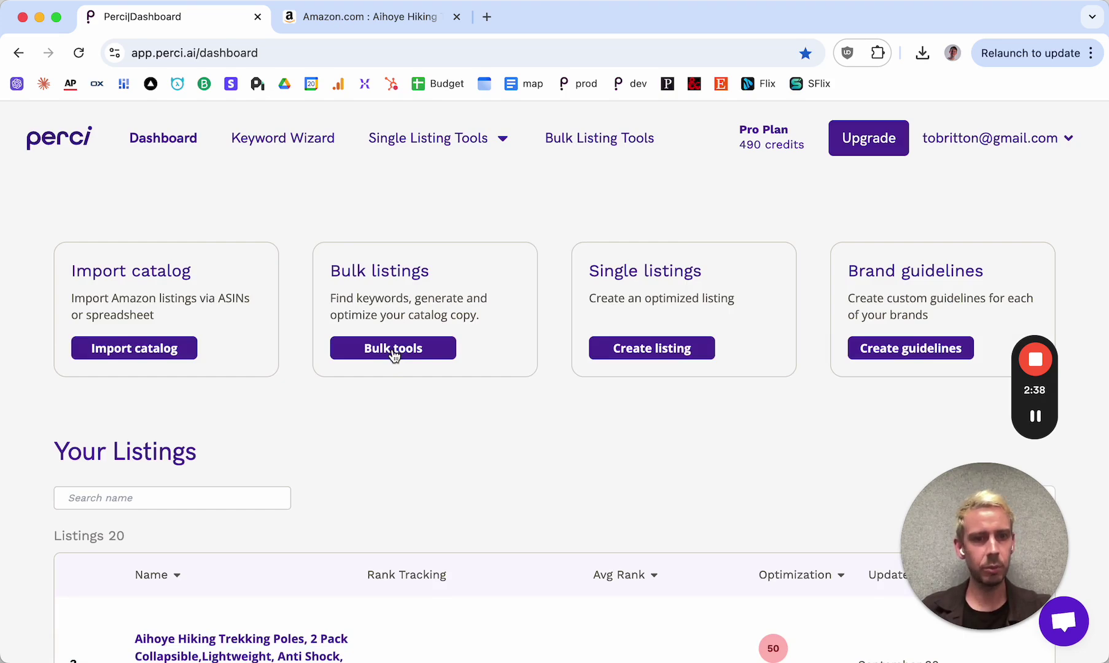
{"action": "scroll", "coordinate": [391, 355], "scroll_direction": "down", "scroll_amount": 3}
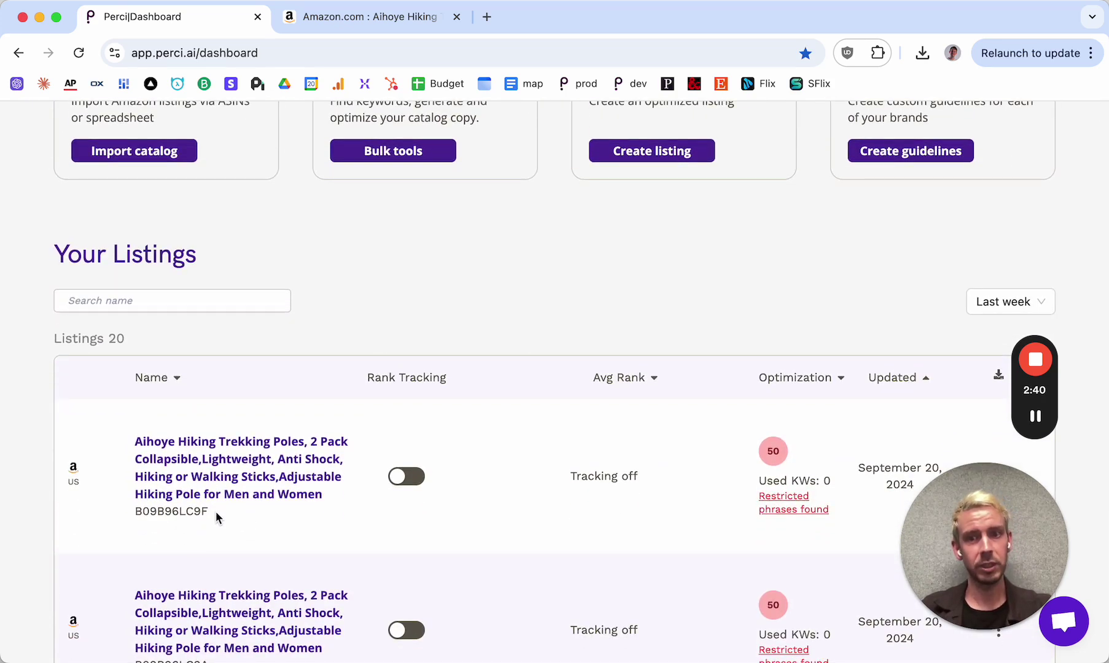
{"action": "left_click_drag", "start_coordinate": [210, 510], "coordinate": [140, 512]}
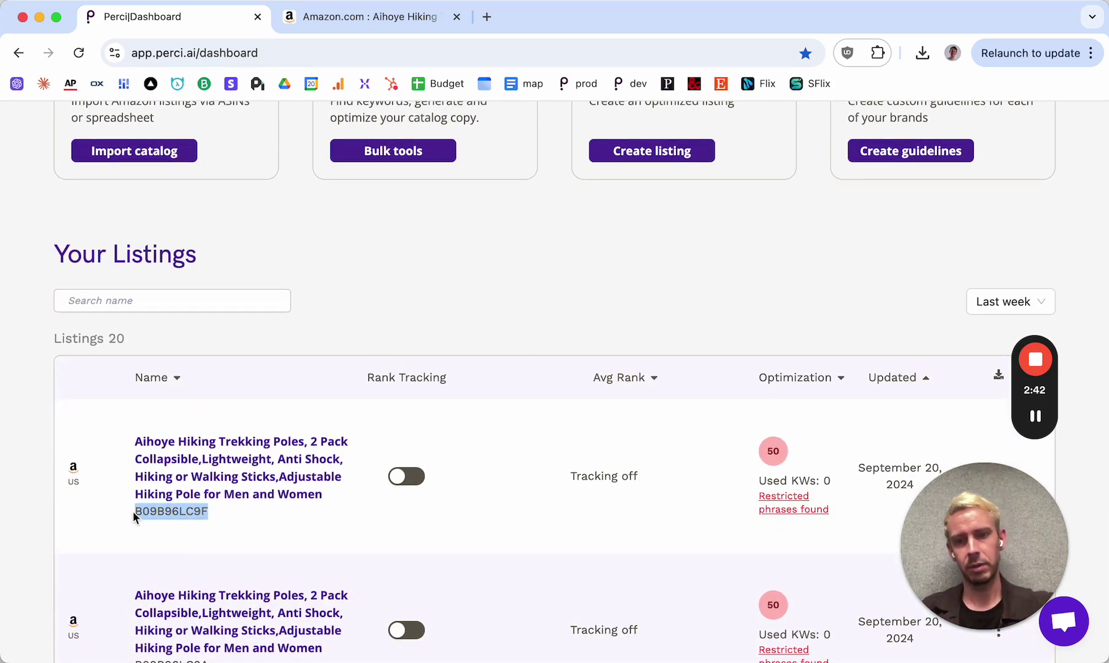
{"action": "scroll", "coordinate": [465, 178], "scroll_direction": "up", "scroll_amount": 2}
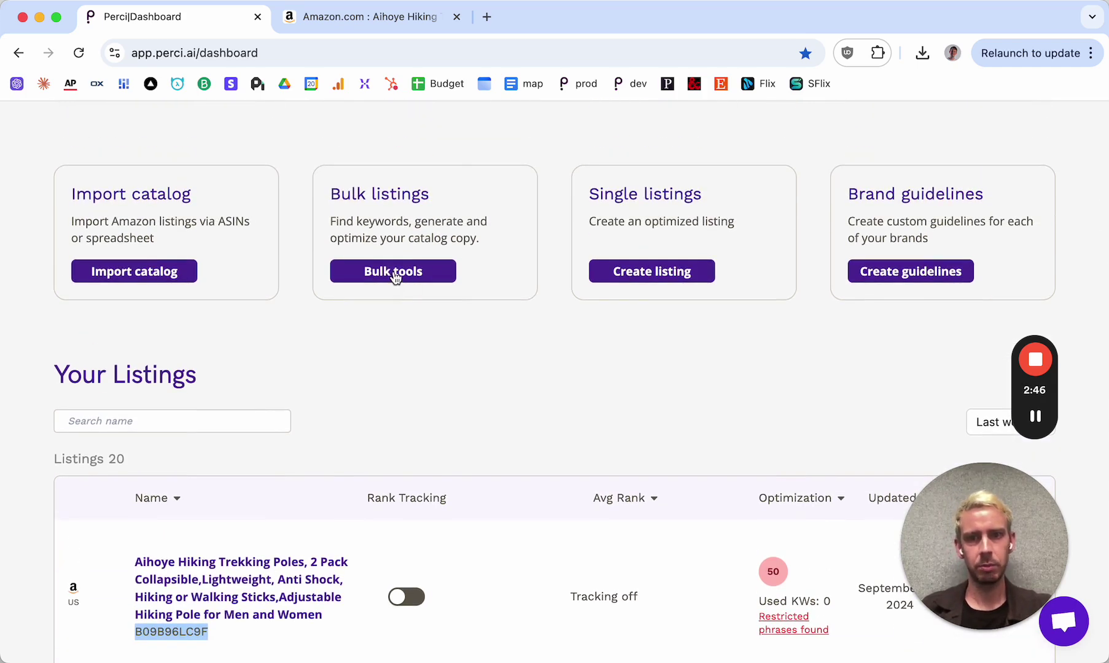
Open the Bulk Amazon Generator and set it to "Update saved listings"
{"action": "left_click", "coordinate": [394, 272]}
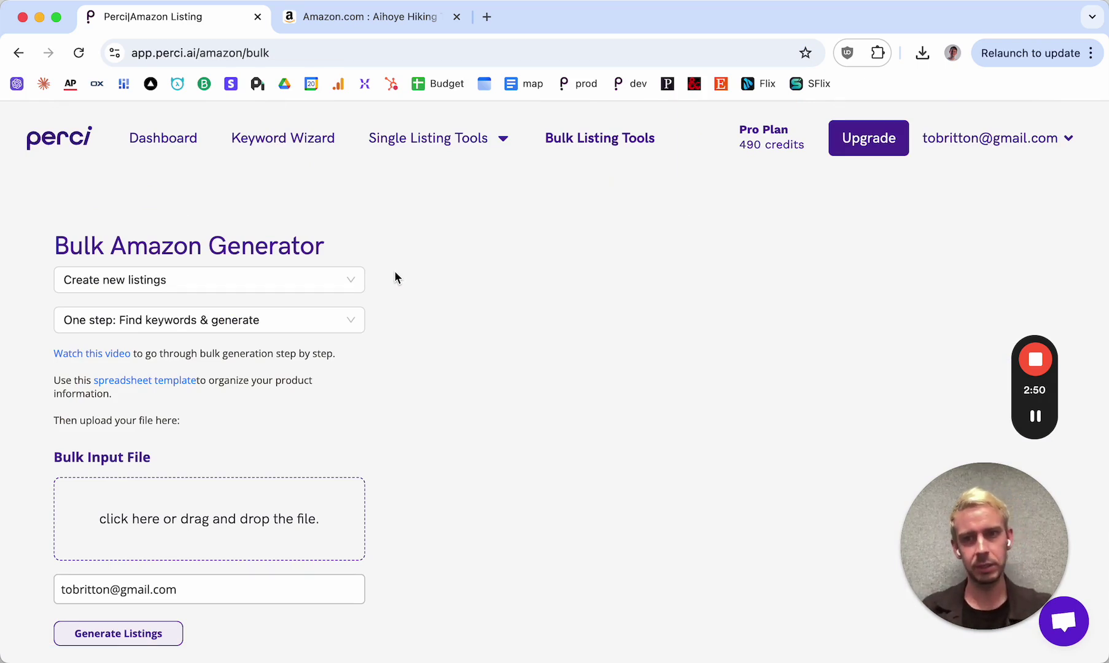
{"action": "scroll", "coordinate": [394, 273], "scroll_direction": "down", "scroll_amount": 2}
{"action": "scroll", "coordinate": [395, 272], "scroll_direction": "up", "scroll_amount": 2}
{"action": "scroll", "coordinate": [395, 273], "scroll_direction": "down", "scroll_amount": 2}
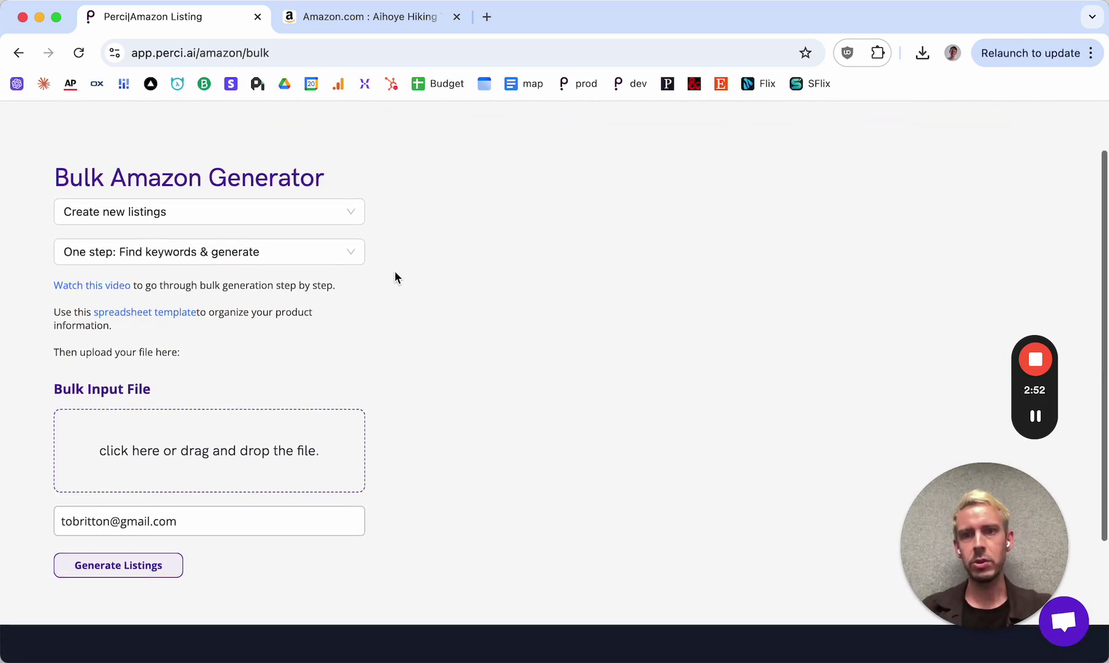
{"action": "left_click", "coordinate": [153, 213]}
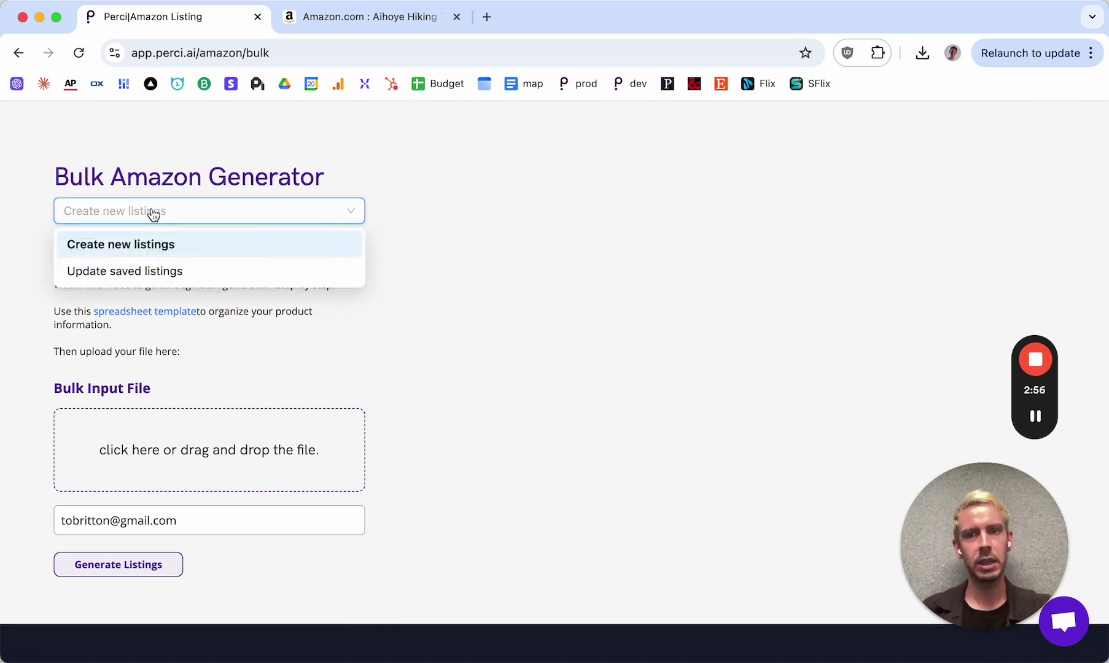
{"action": "left_click", "coordinate": [159, 275]}
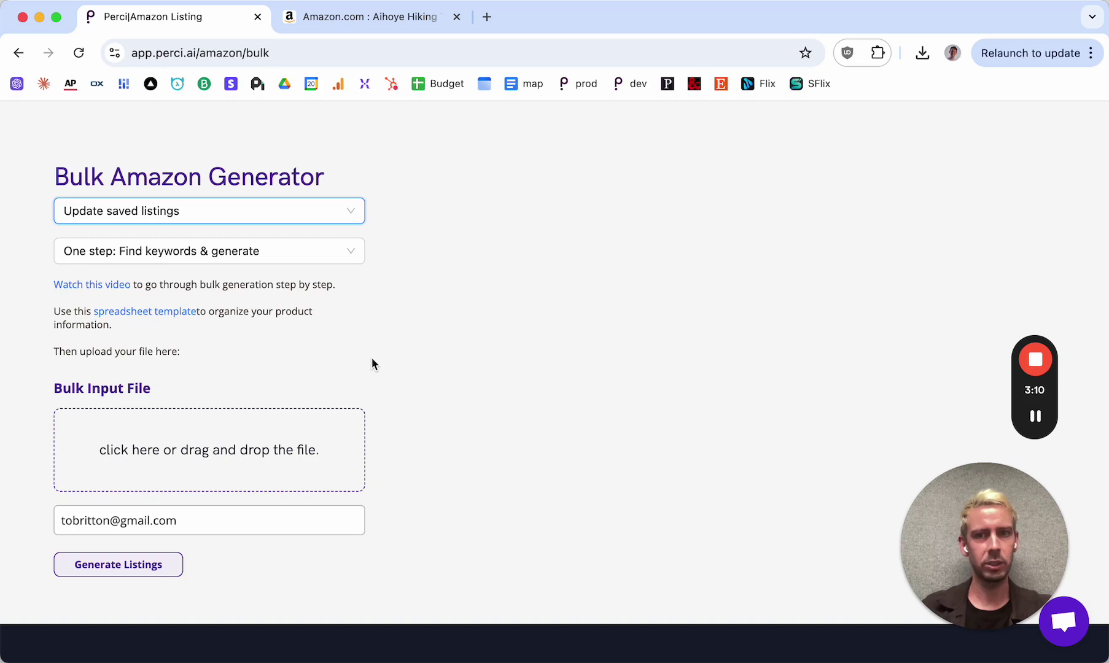
Set the bulk generation workflow to "Two steps: Find keywords, then generate"
{"action": "scroll", "coordinate": [372, 359], "scroll_direction": "up", "scroll_amount": 2}
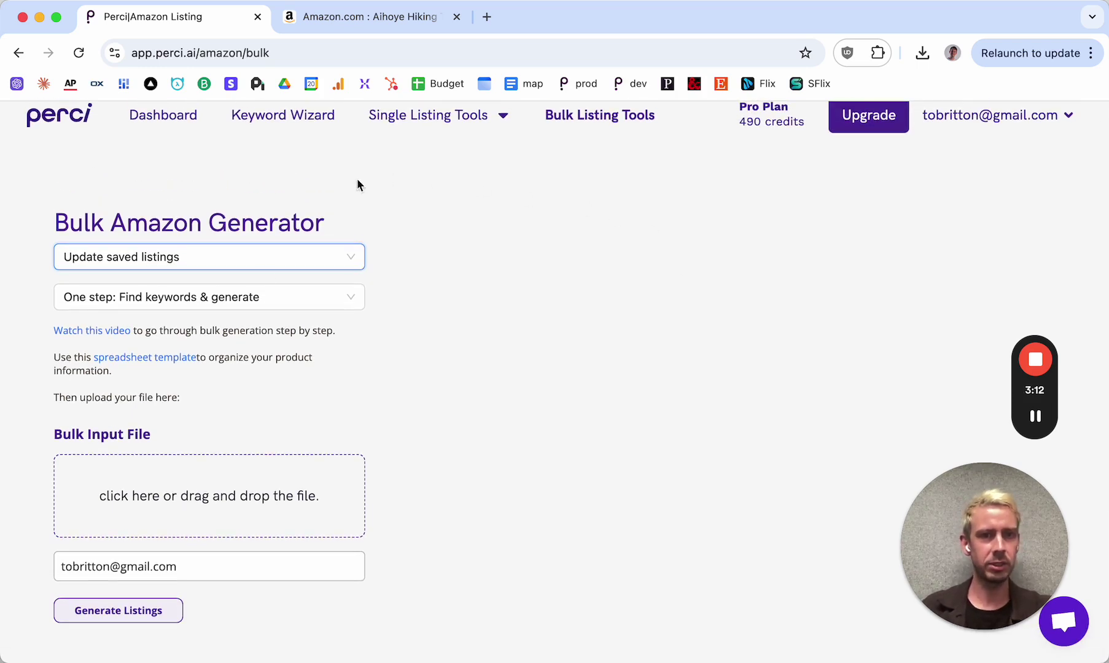
{"action": "left_click", "coordinate": [208, 298]}
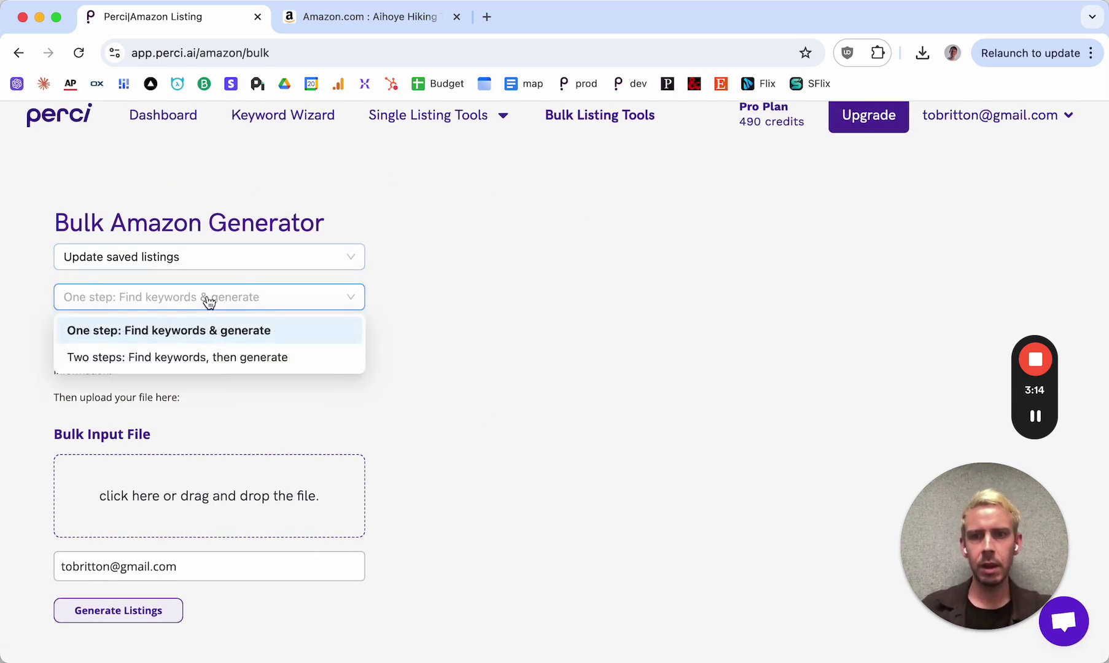
{"action": "left_click", "coordinate": [175, 359]}
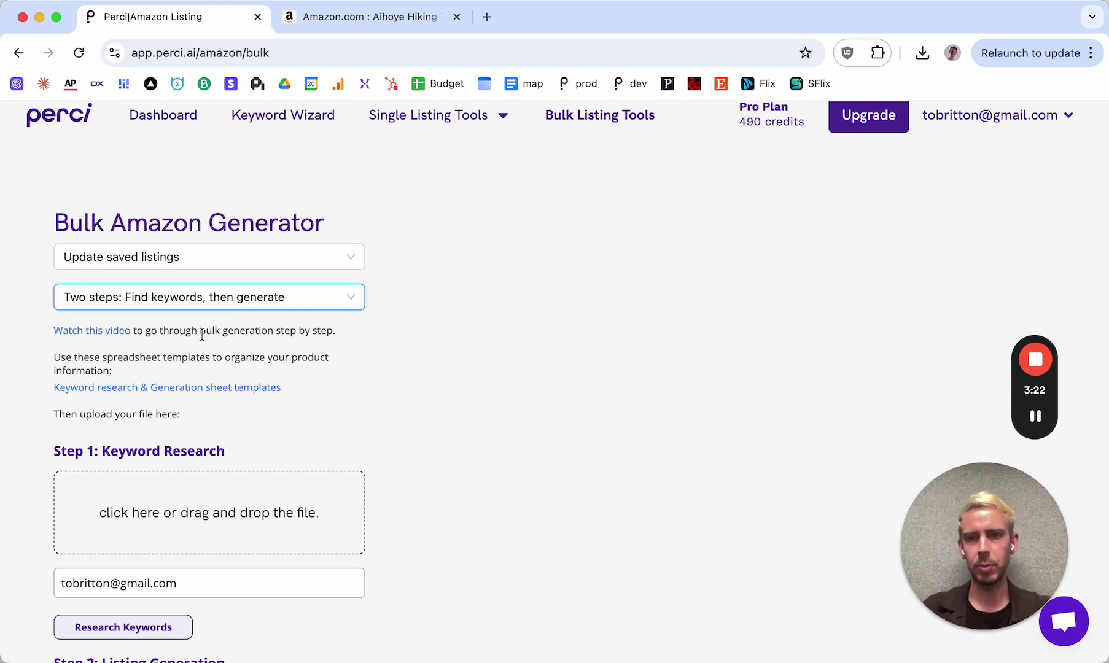
{"action": "scroll", "coordinate": [202, 336], "scroll_direction": "down", "scroll_amount": 1}
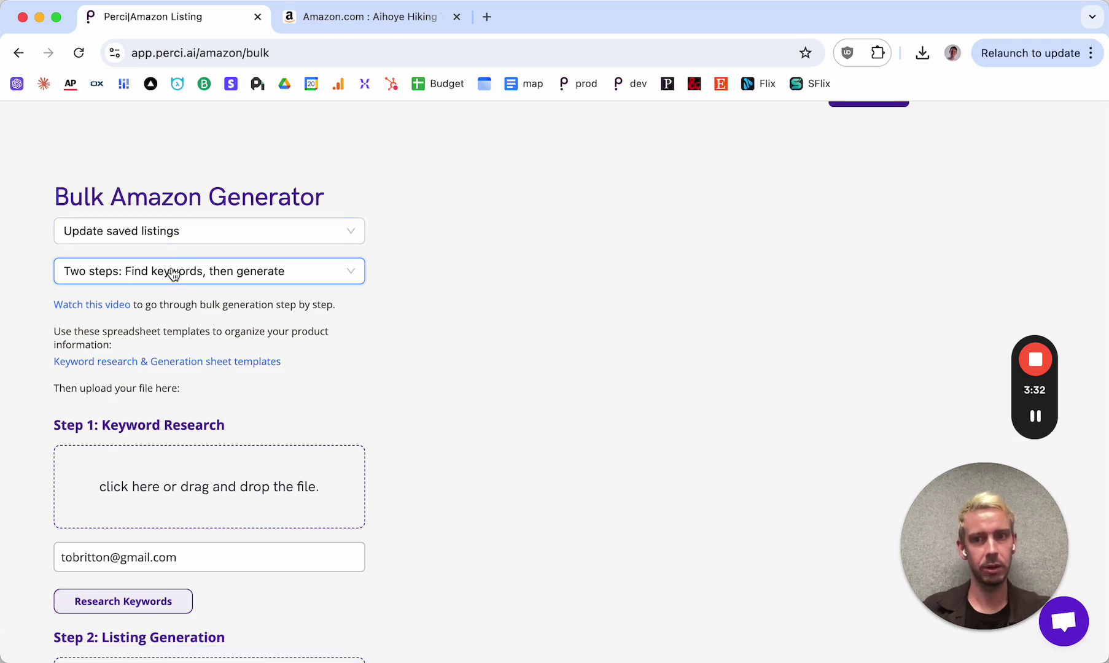
Review the two-step workflow's options, from the template link to the Keyword Research and Listing Generation upload sections
{"action": "scroll", "coordinate": [172, 301], "scroll_direction": "down", "scroll_amount": 1}
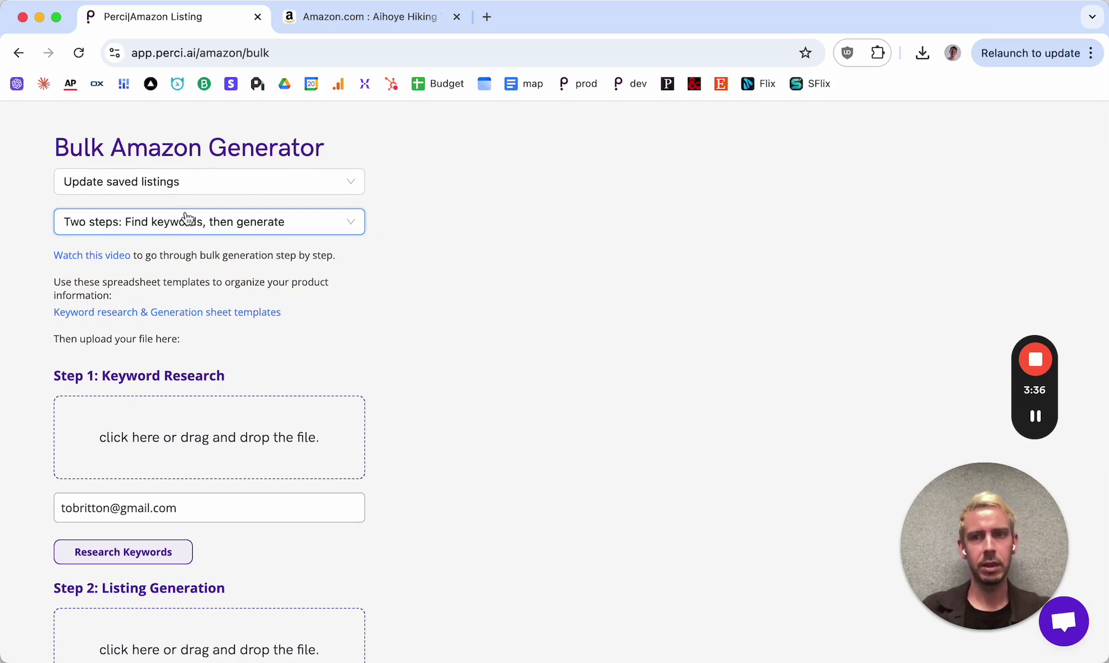
{"action": "left_click", "coordinate": [166, 219]}
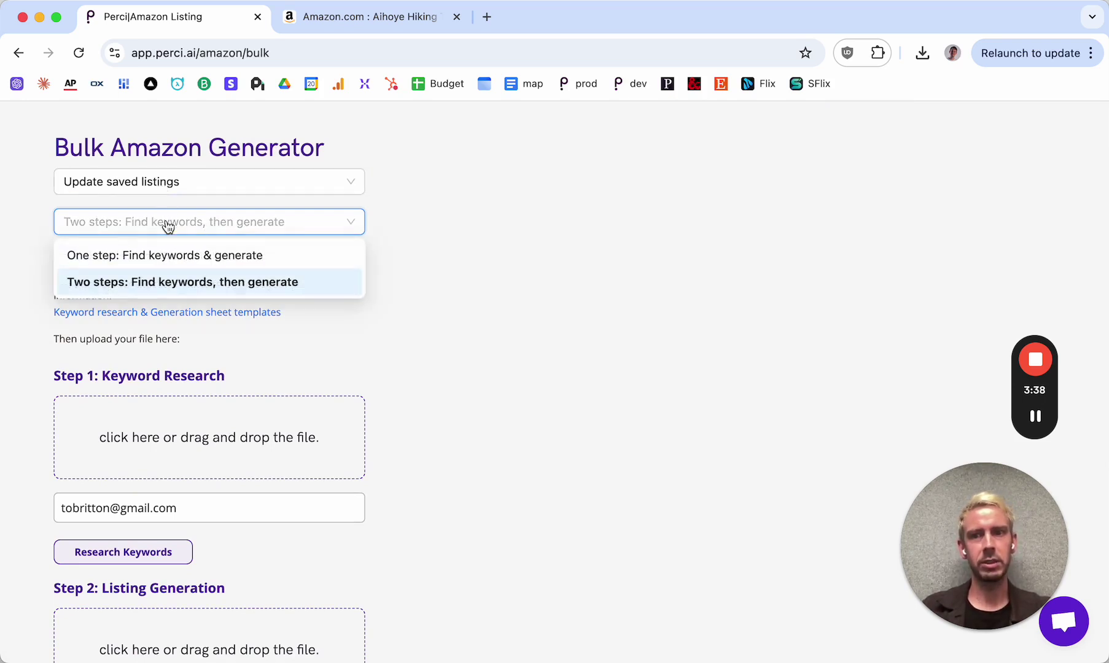
{"action": "left_click", "coordinate": [139, 283]}
{"action": "scroll", "coordinate": [435, 306], "scroll_direction": "down", "scroll_amount": 2}
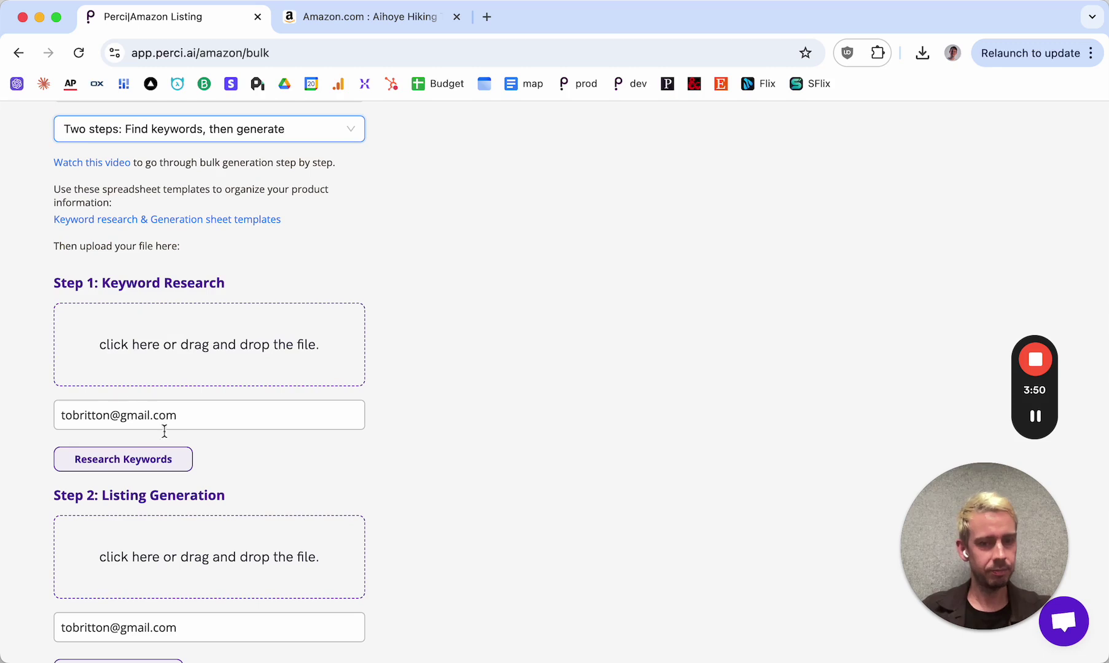
{"action": "scroll", "coordinate": [280, 381], "scroll_direction": "down", "scroll_amount": 2}
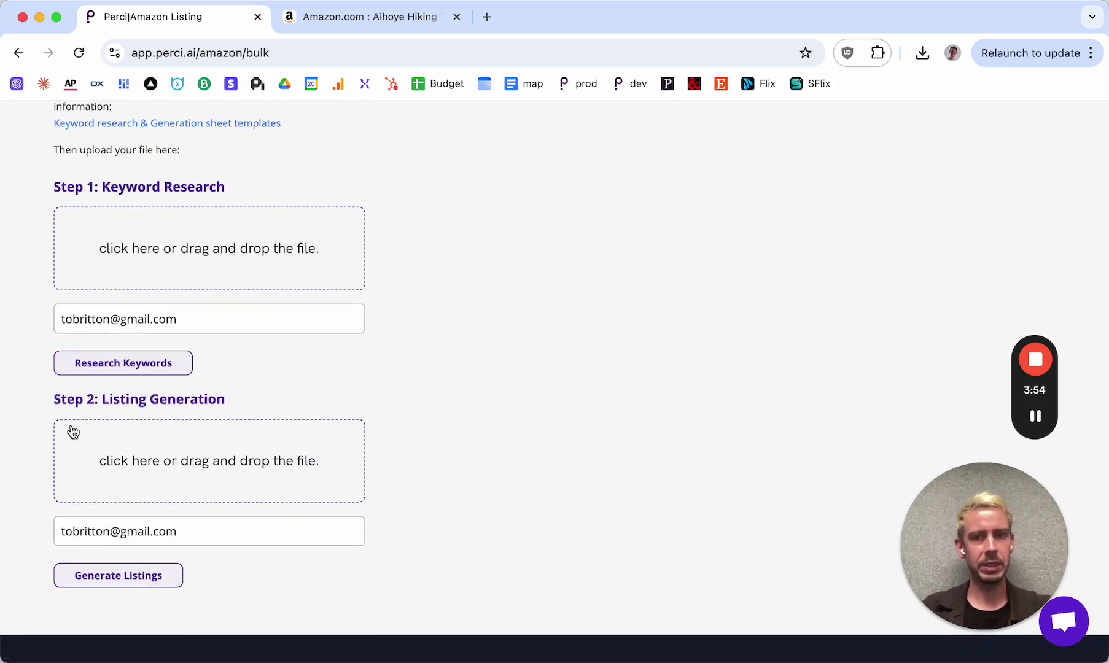
{"action": "scroll", "coordinate": [414, 455], "scroll_direction": "up", "scroll_amount": 3}
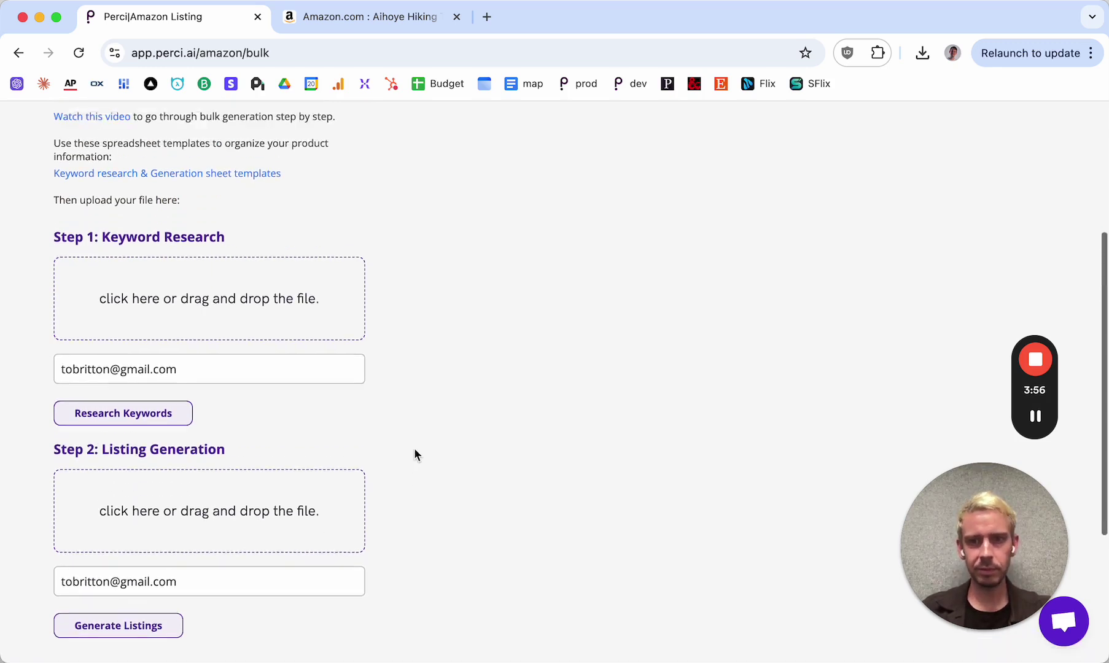
{"action": "scroll", "coordinate": [414, 454], "scroll_direction": "up", "scroll_amount": 2}
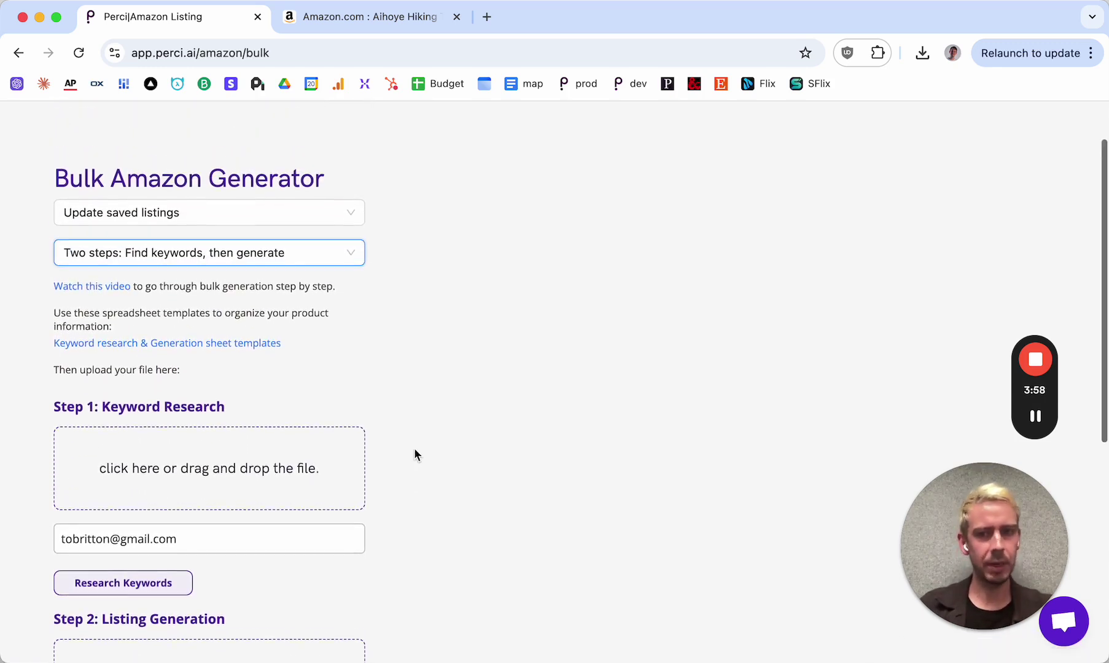
{"action": "scroll", "coordinate": [414, 454], "scroll_direction": "down", "scroll_amount": 1}
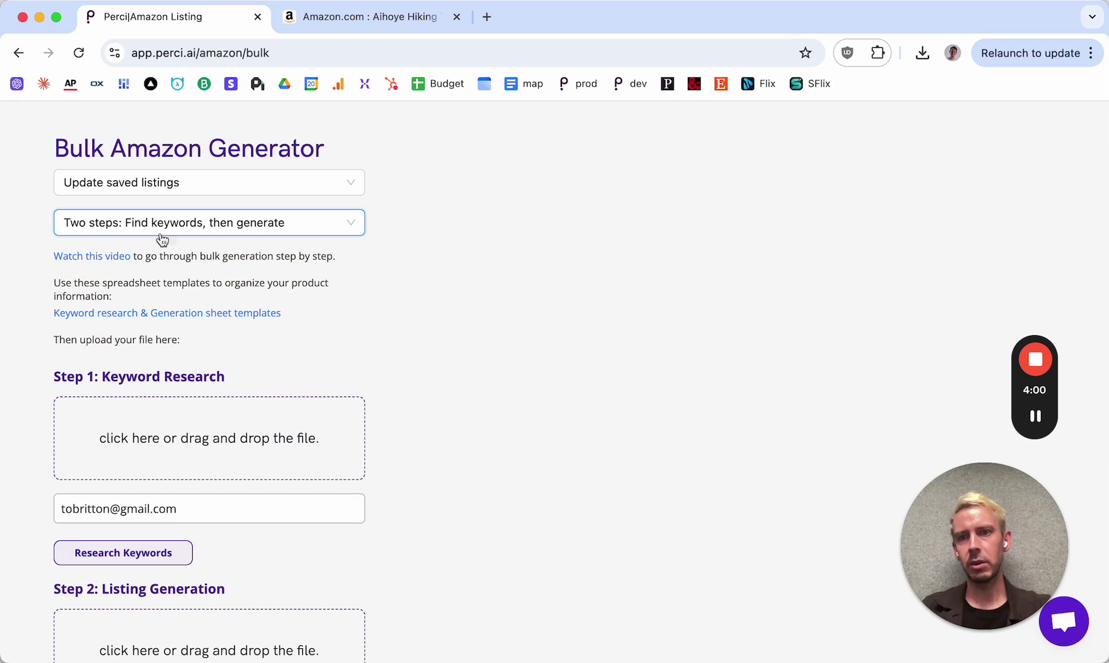
Make a copy of the Perci 2-step saved listings bulk templates spreadsheet and open its Bulk keyword research sheet
{"action": "left_click", "coordinate": [152, 314]}
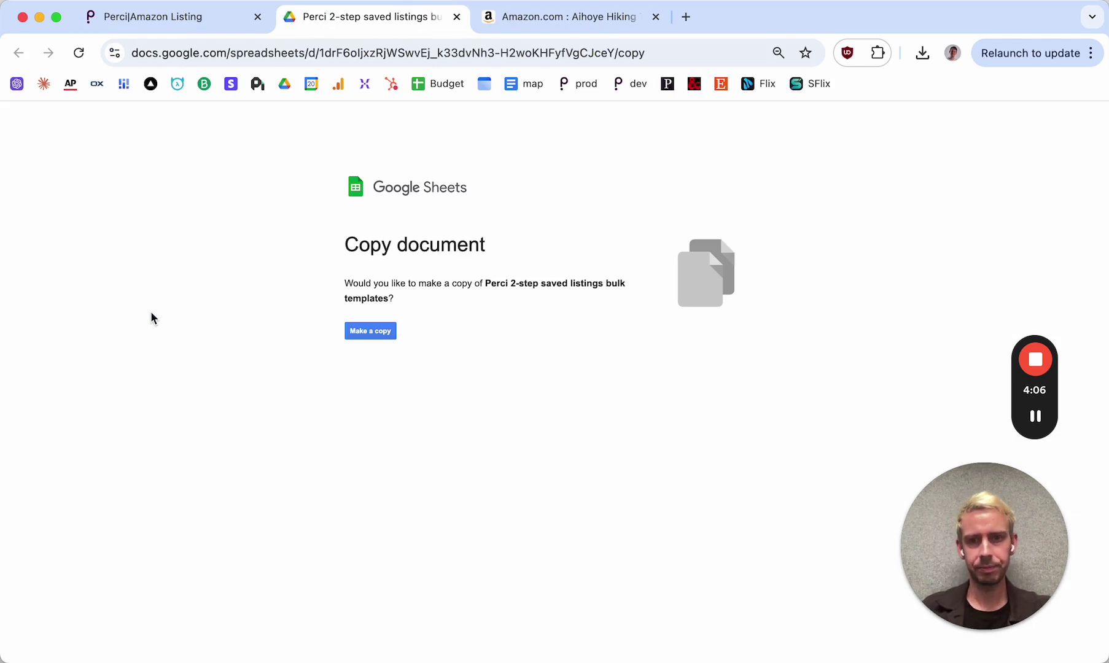
{"action": "left_click", "coordinate": [373, 331]}
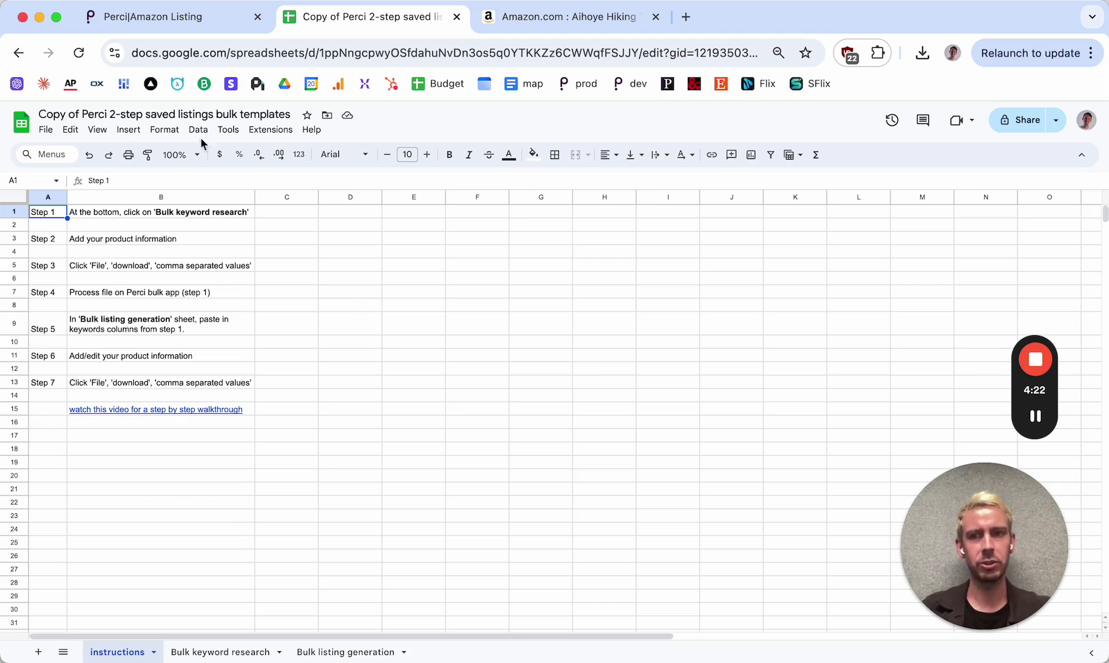
{"action": "left_click", "coordinate": [225, 652]}
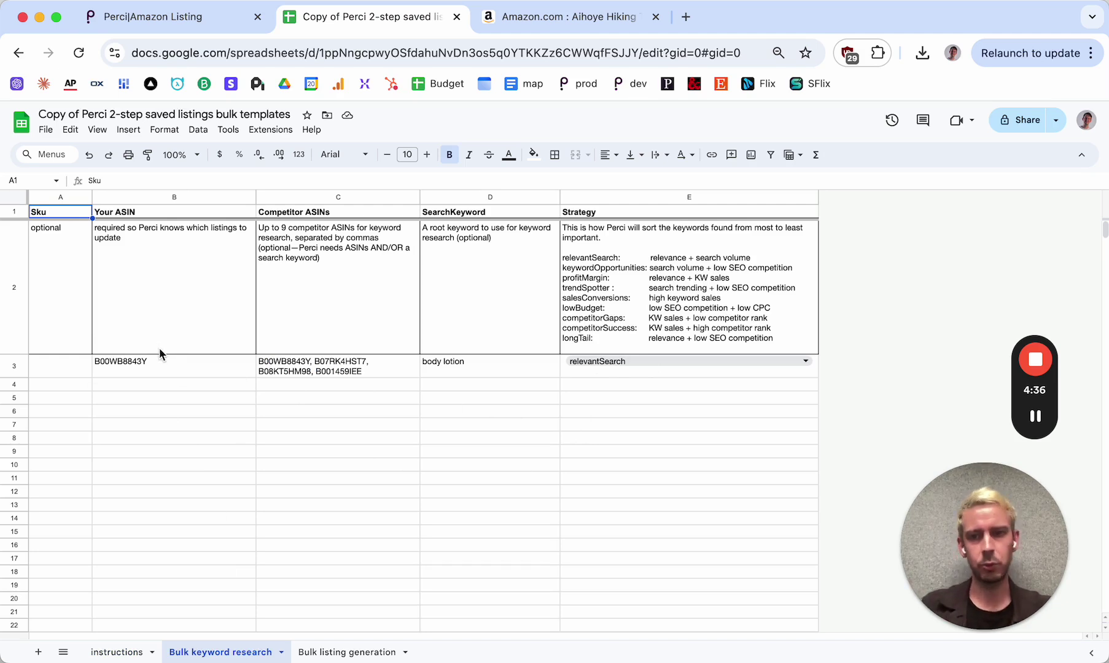
Replace the sample ASIN in row 3 of the Your ASIN column with B09B96LC9F
{"action": "left_click", "coordinate": [59, 195]}
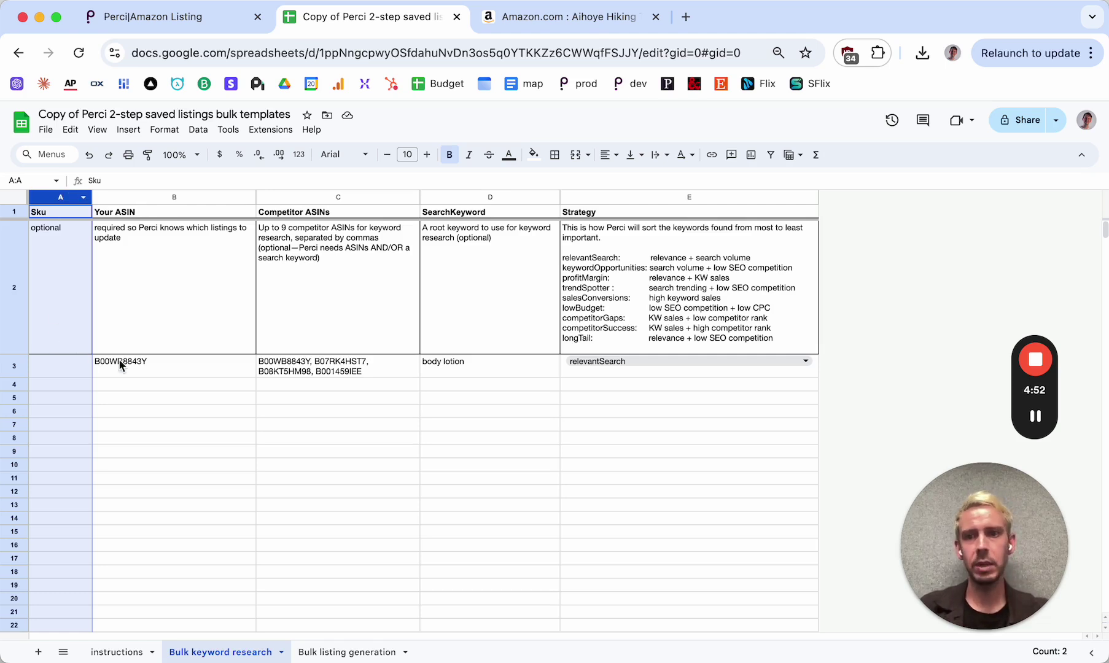
{"action": "left_click", "coordinate": [141, 365]}
{"action": "left_click", "coordinate": [163, 202]}
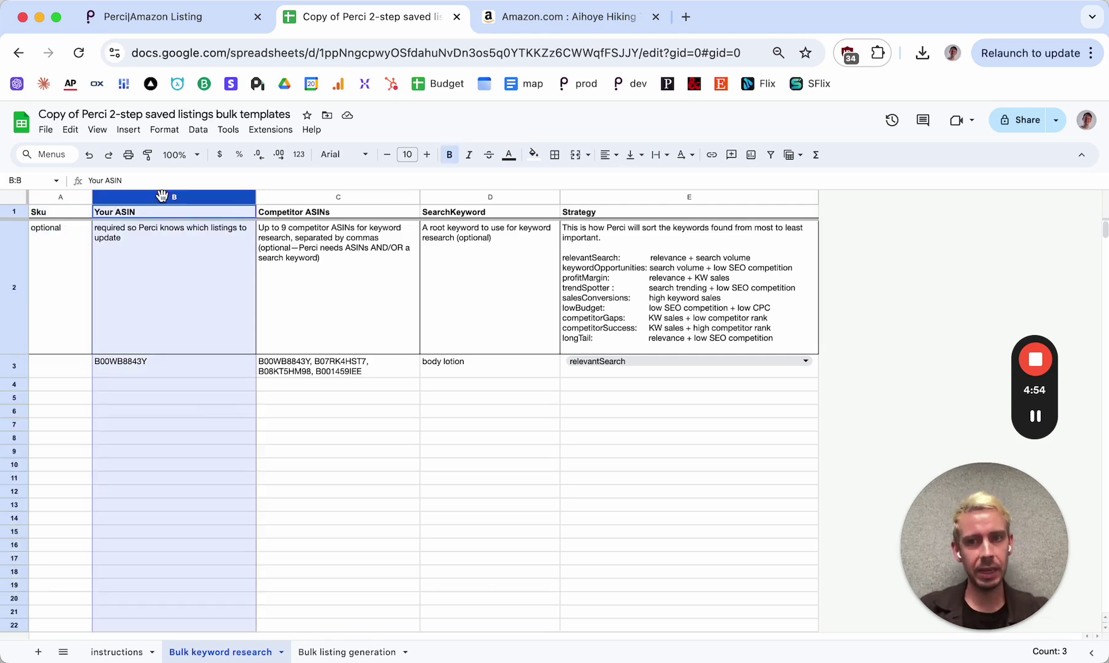
{"action": "left_click", "coordinate": [160, 361]}
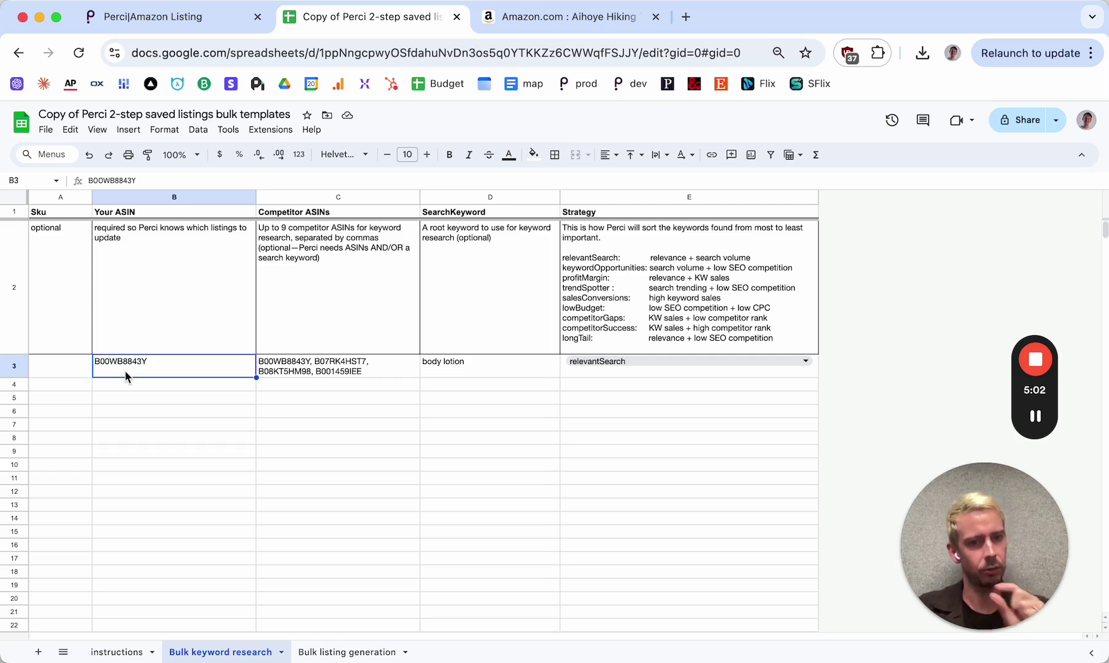
{"action": "type", "text": "B09B96LC9F"}
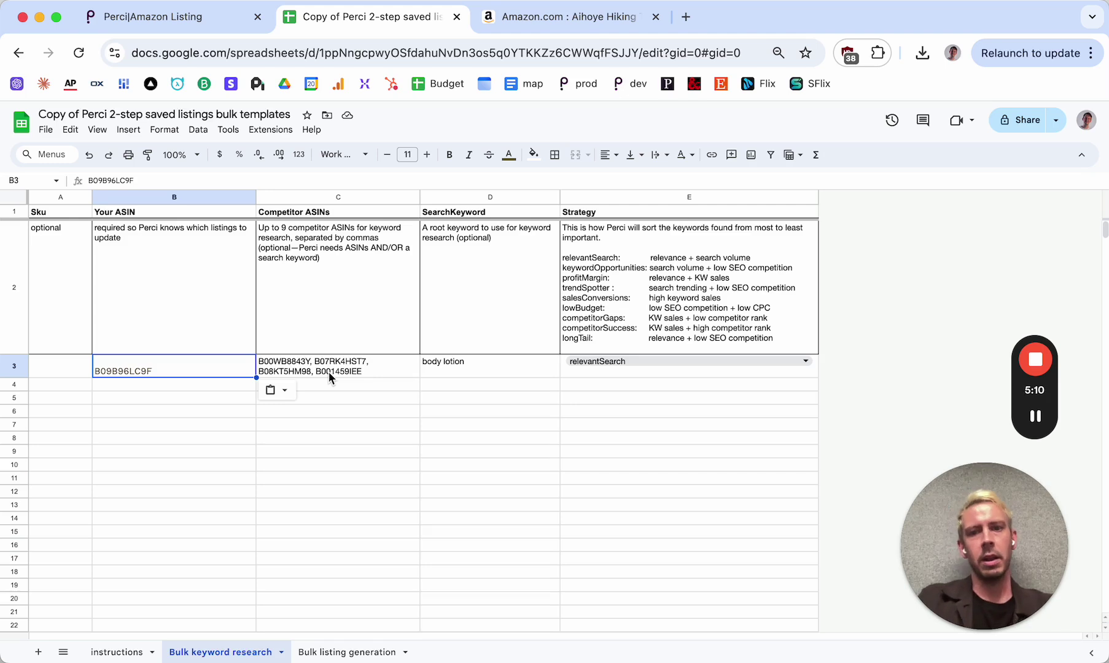
Clear the sample competitor ASINs from row 3 of the Bulk keyword research sheet
{"action": "left_click", "coordinate": [336, 197]}
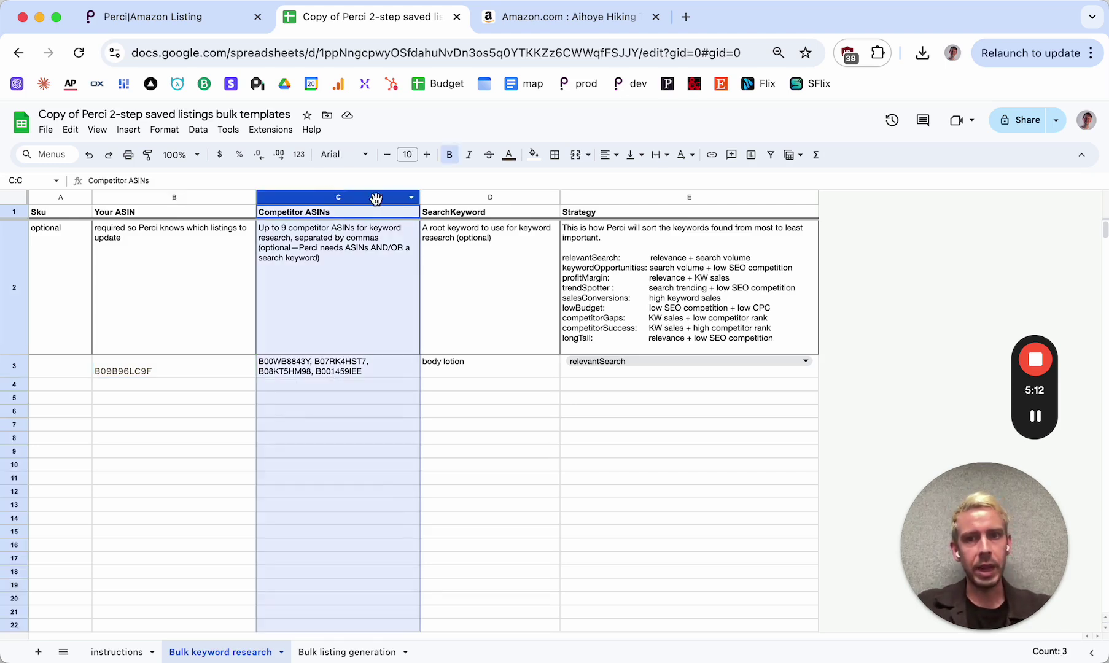
{"action": "left_click", "coordinate": [485, 194]}
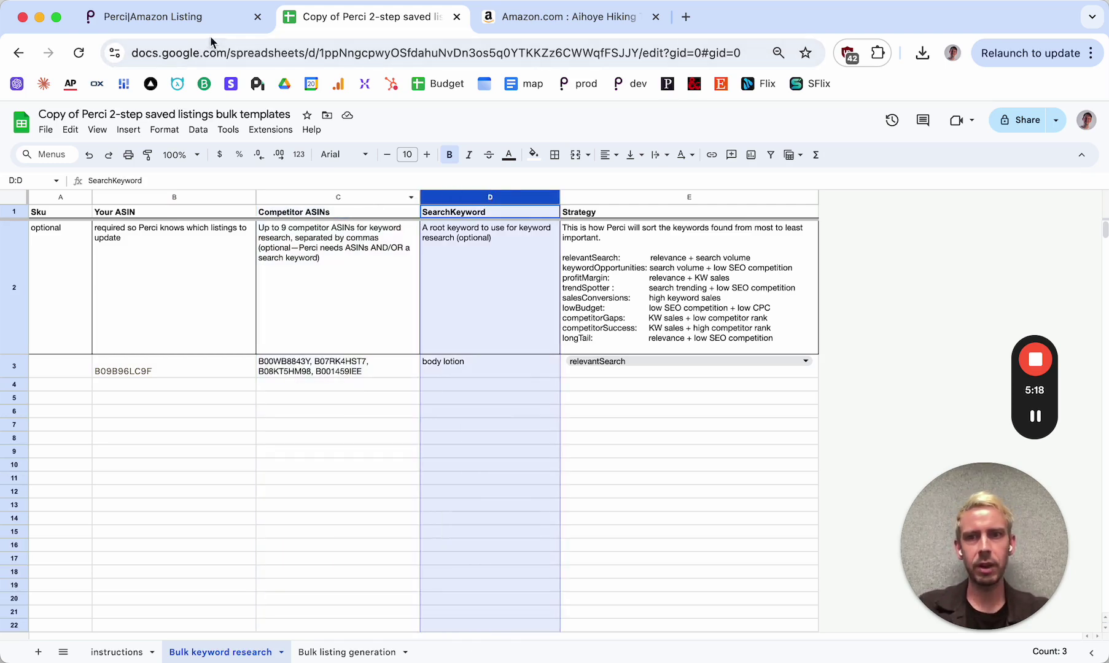
{"action": "left_click", "coordinate": [332, 199]}
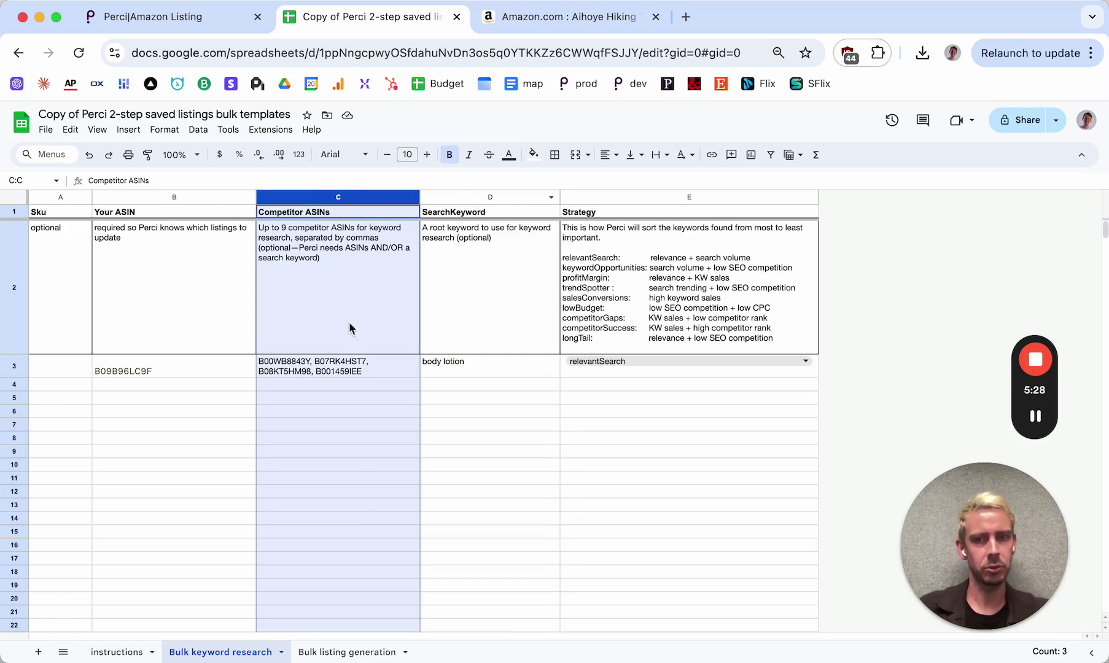
{"action": "left_click", "coordinate": [331, 369]}
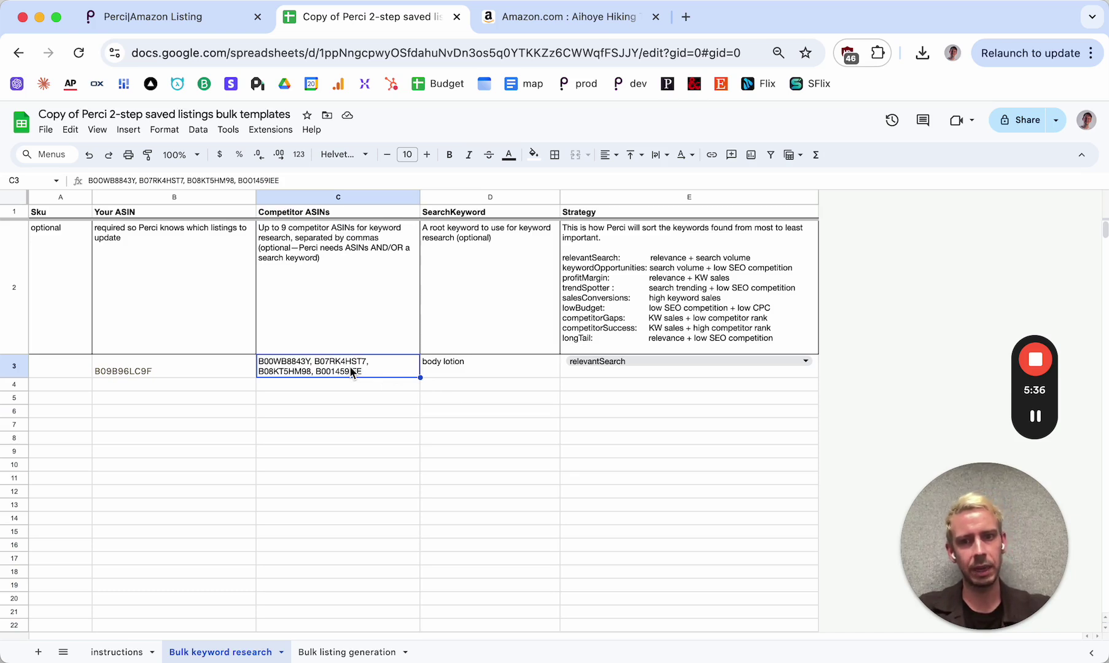
{"action": "key", "text": "Delete"}
Set the row 3 SearchKeyword to "hiking poles" and check it against the product's Amazon listing
{"action": "left_click", "coordinate": [457, 361]}
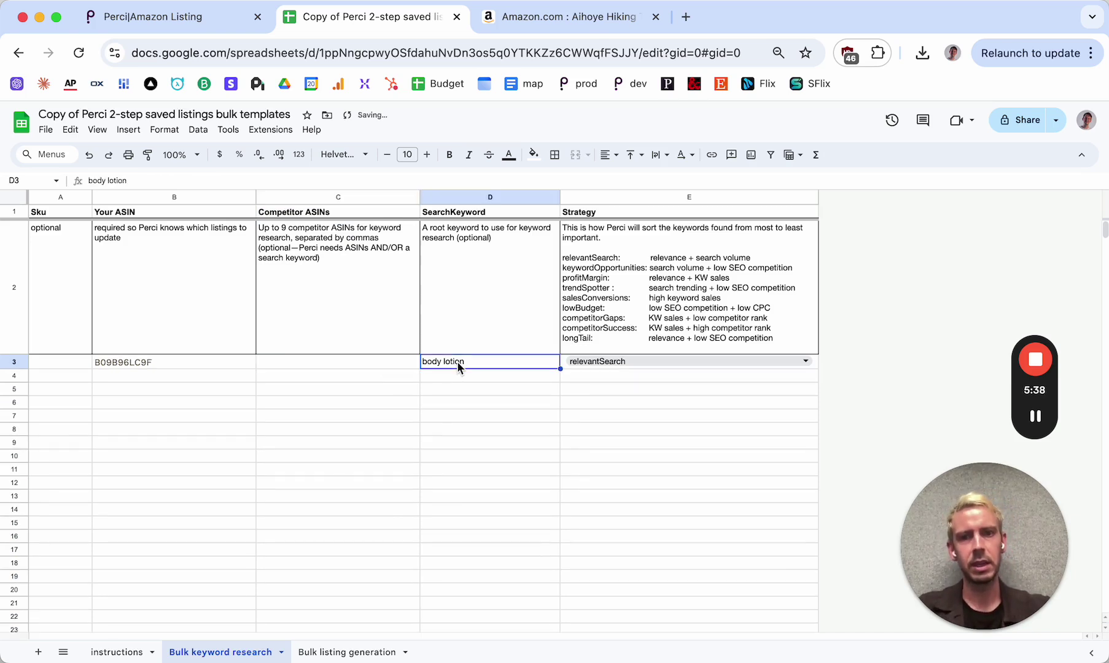
{"action": "type", "text": "hiking "}
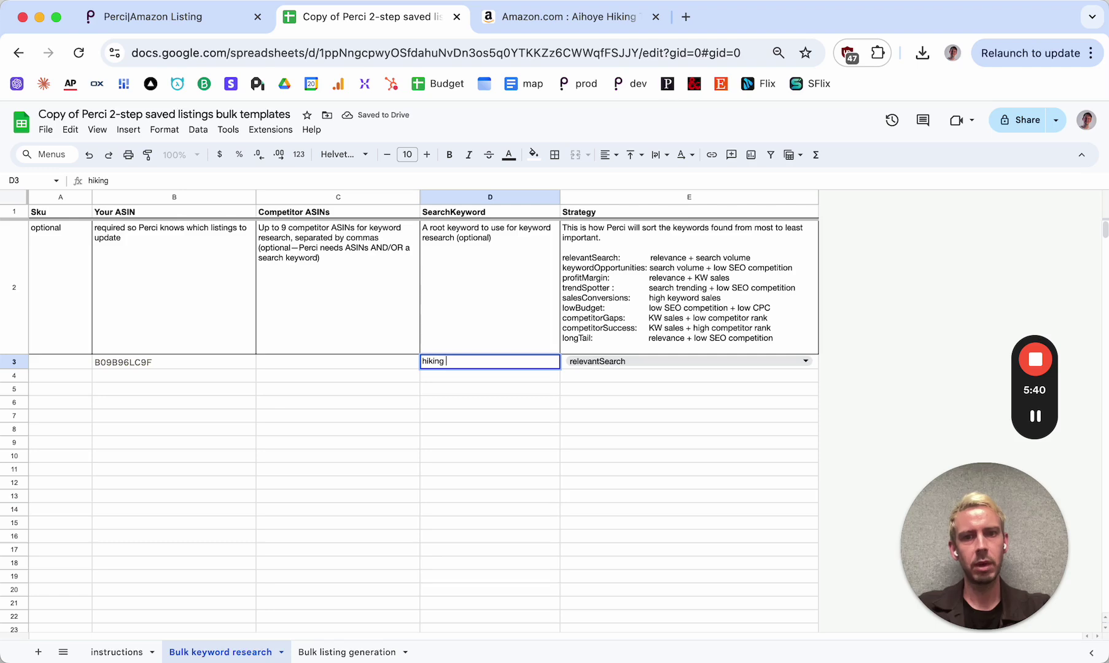
{"action": "type", "text": "poles"}
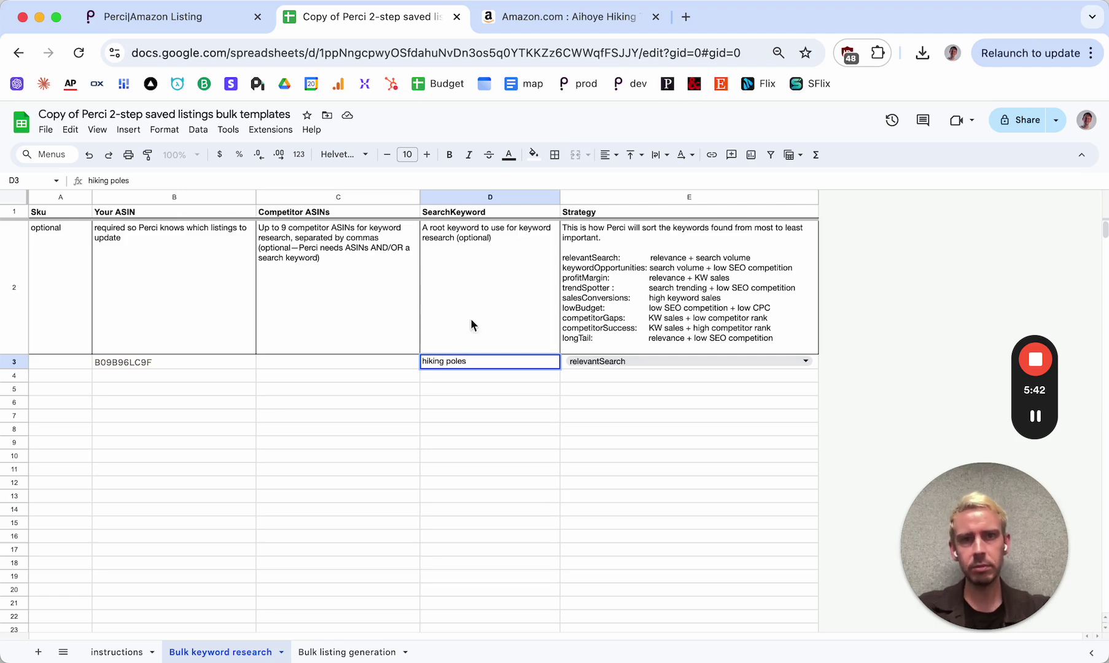
{"action": "left_click", "coordinate": [560, 26]}
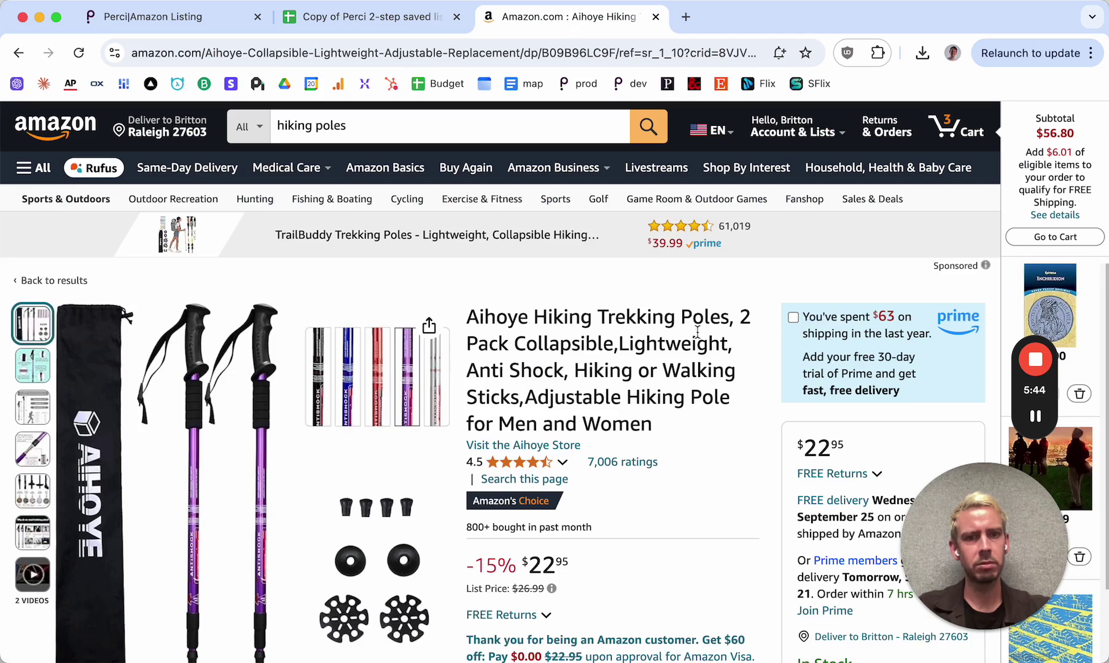
{"action": "left_click", "coordinate": [376, 18]}
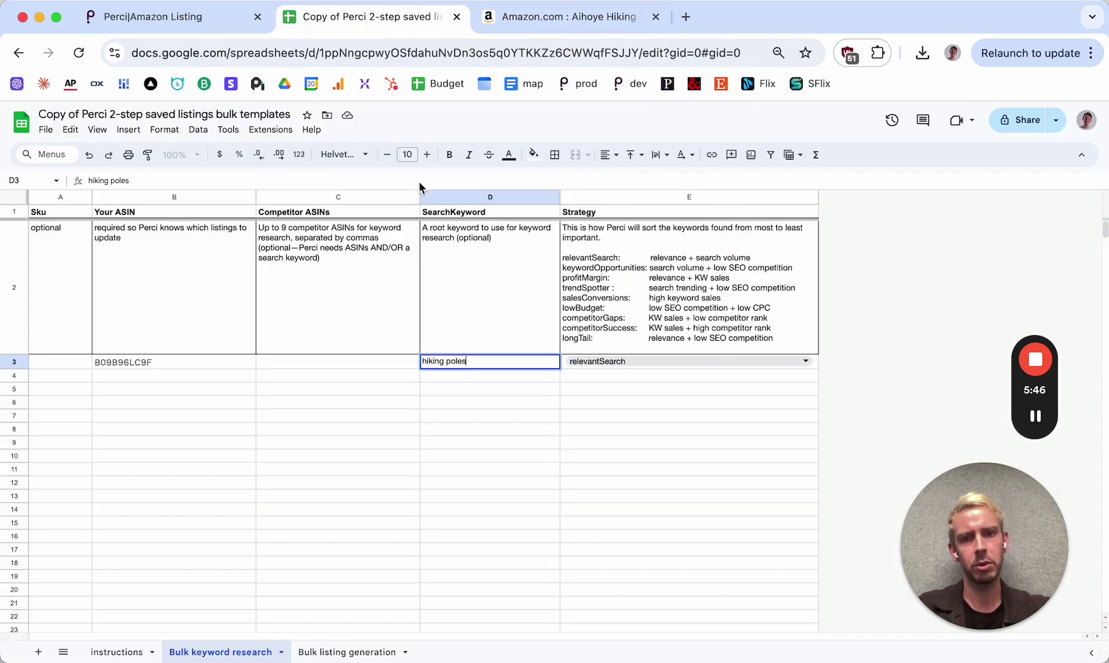
{"action": "left_click", "coordinate": [379, 351]}
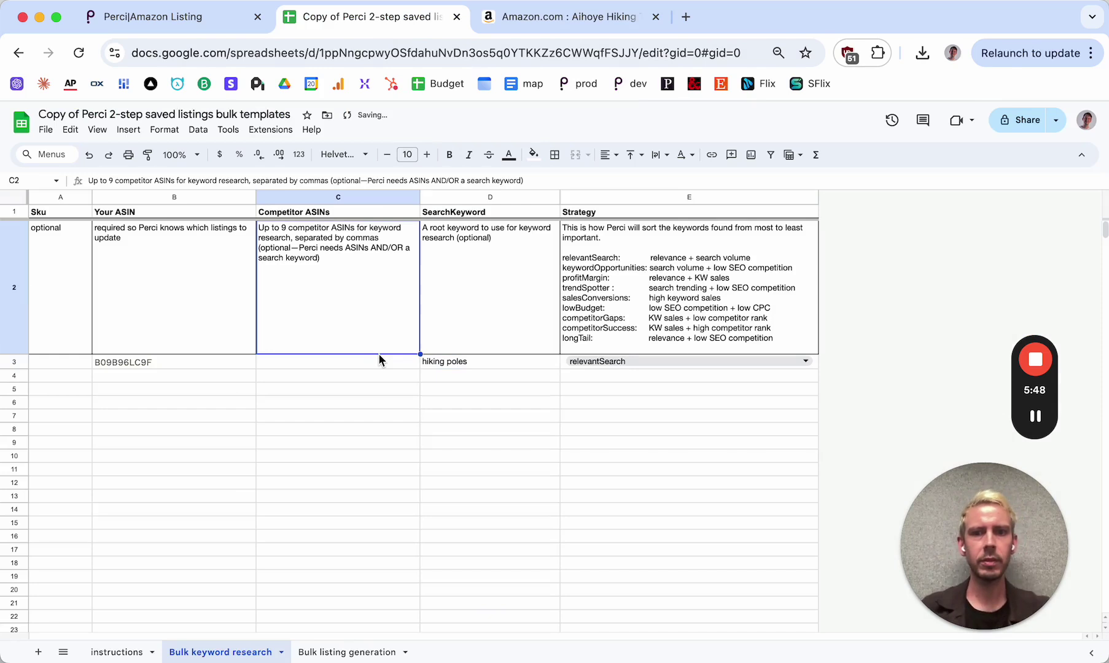
Compare the Competitor ASINs, SearchKeyword and Strategy columns to see which inputs the keyword research needs
{"action": "left_click", "coordinate": [375, 365]}
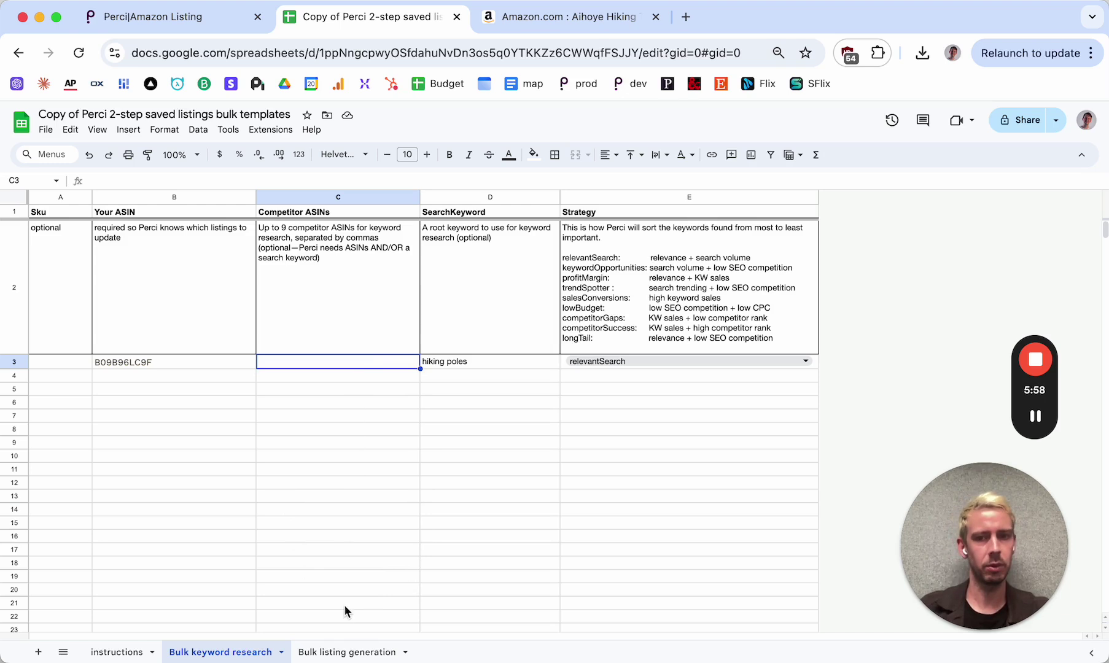
{"action": "left_click", "coordinate": [526, 362]}
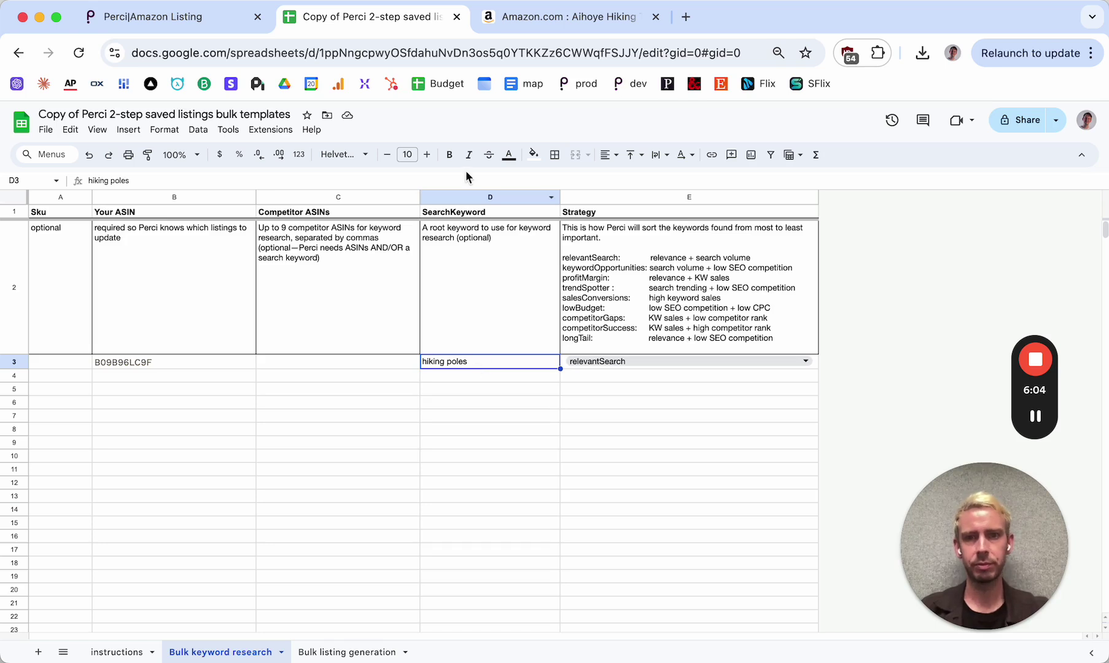
{"action": "left_click", "coordinate": [458, 197]}
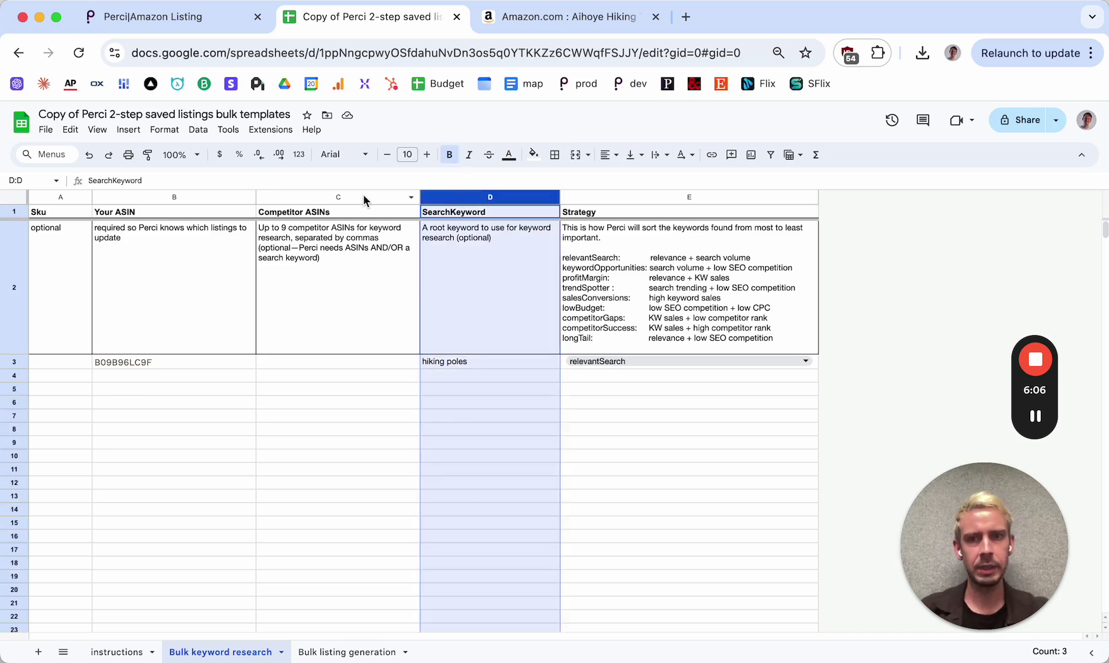
{"action": "left_click", "coordinate": [365, 196]}
{"action": "left_click", "coordinate": [443, 195]}
{"action": "left_click", "coordinate": [384, 196]}
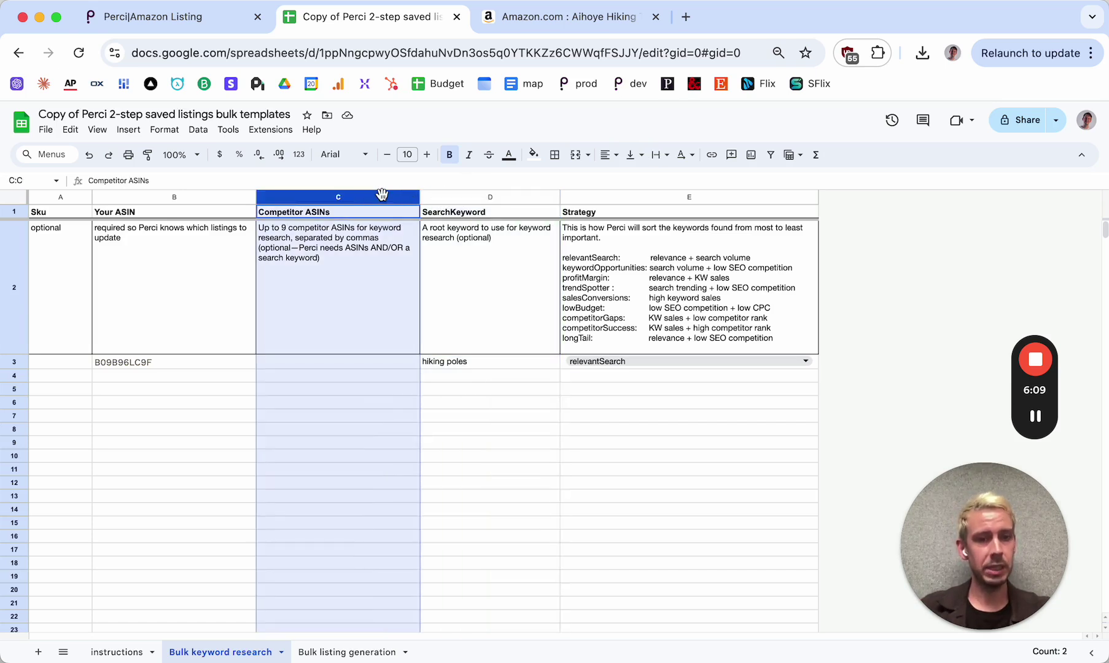
{"action": "left_click", "coordinate": [492, 257]}
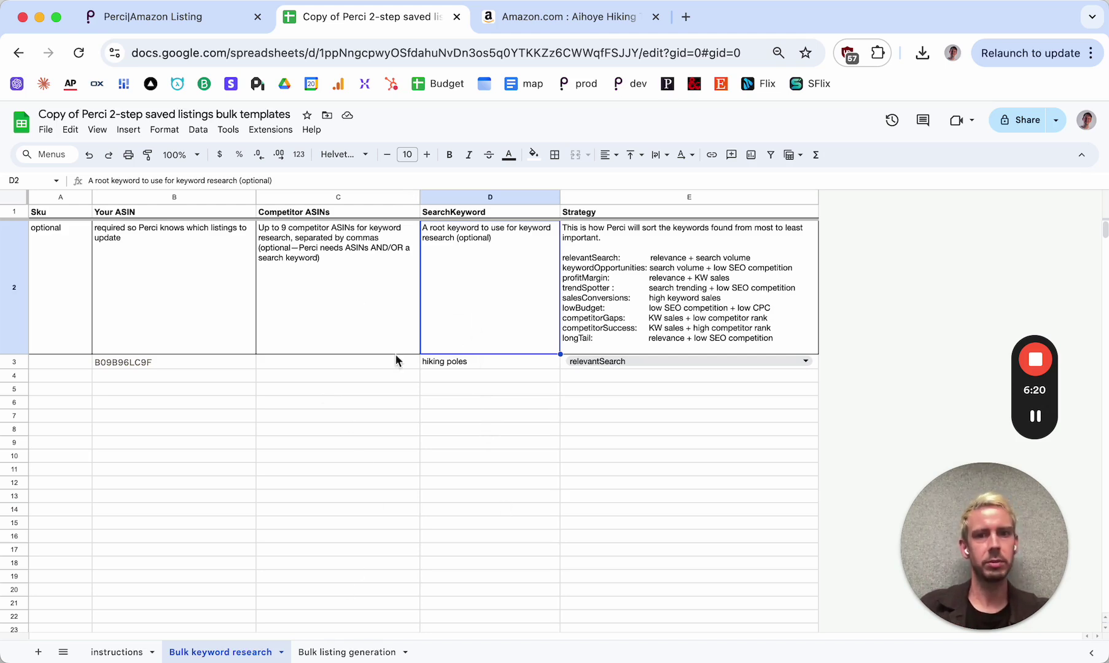
{"action": "left_click", "coordinate": [668, 198]}
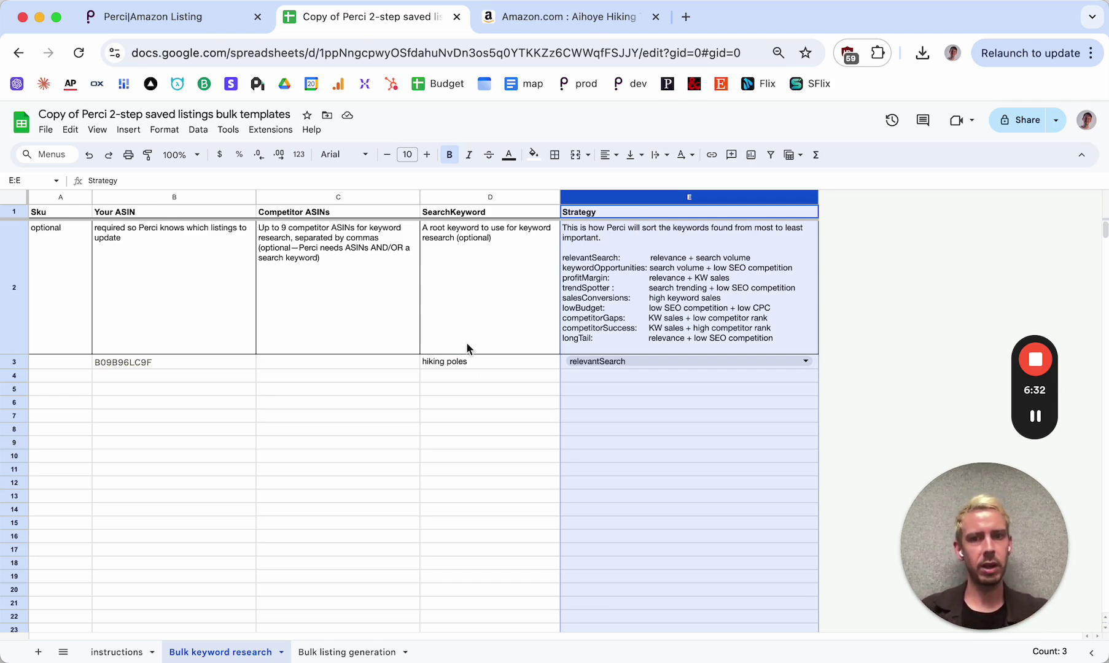
{"action": "left_click", "coordinate": [479, 363]}
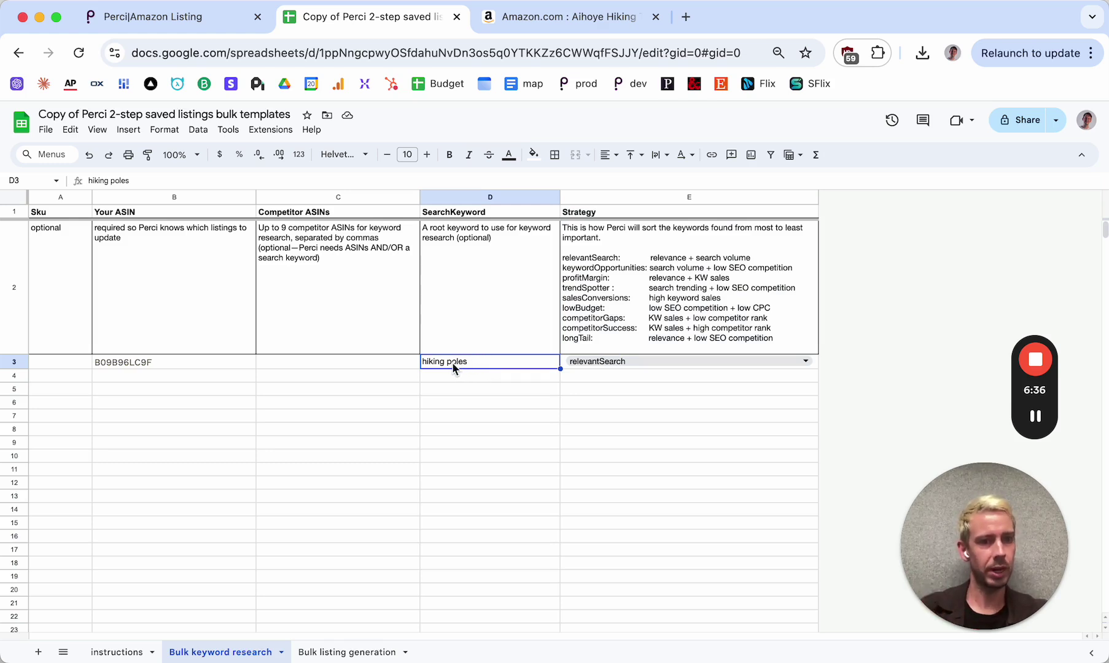
{"action": "left_click", "coordinate": [336, 364]}
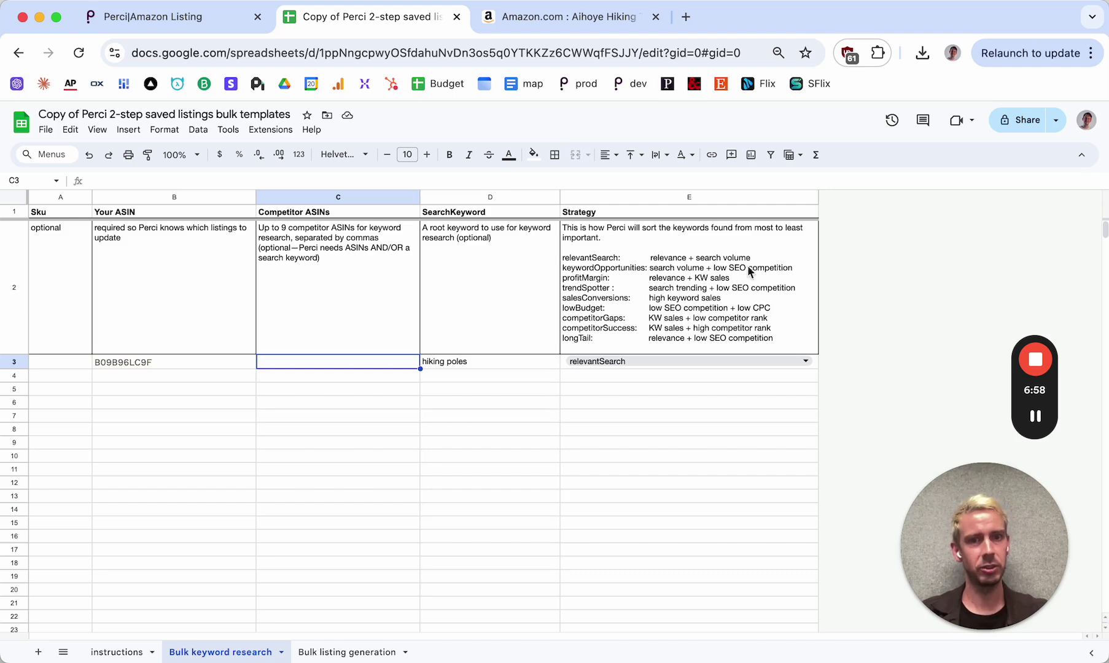
Examine the keyword sorting definitions listed under the Strategy column, from relevantSearch to longTail
{"action": "scroll", "coordinate": [727, 301], "scroll_direction": "up", "scroll_amount": 5}
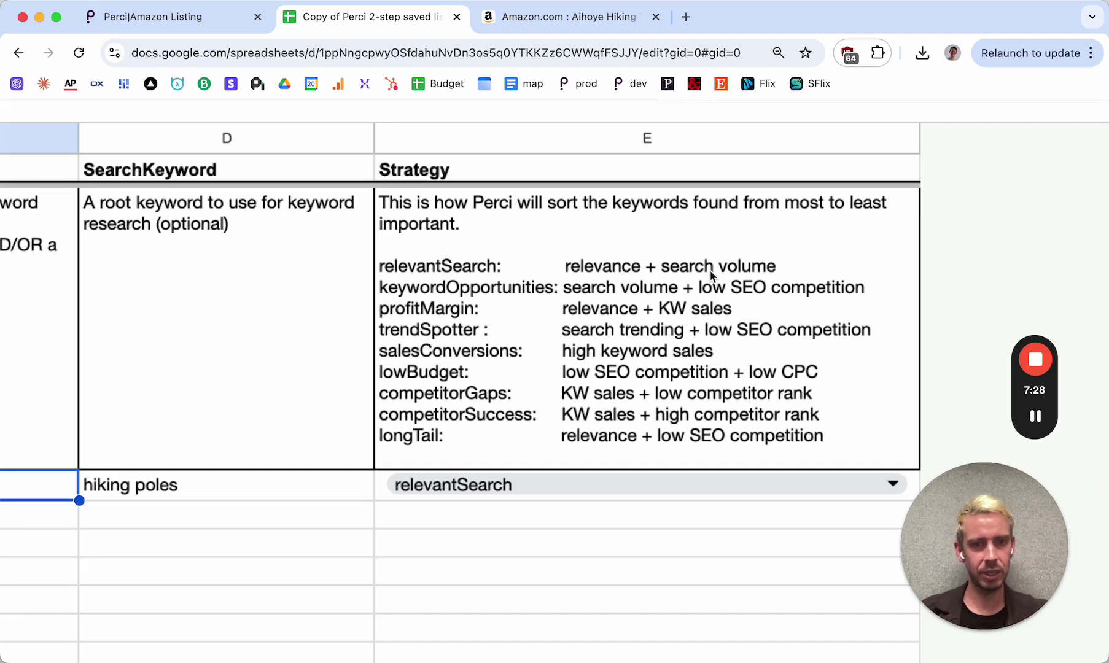
{"action": "scroll", "coordinate": [710, 270], "scroll_direction": "down", "scroll_amount": 1}
{"action": "key", "text": "super+0"}
{"action": "scroll", "coordinate": [710, 276], "scroll_direction": "up", "scroll_amount": 1}
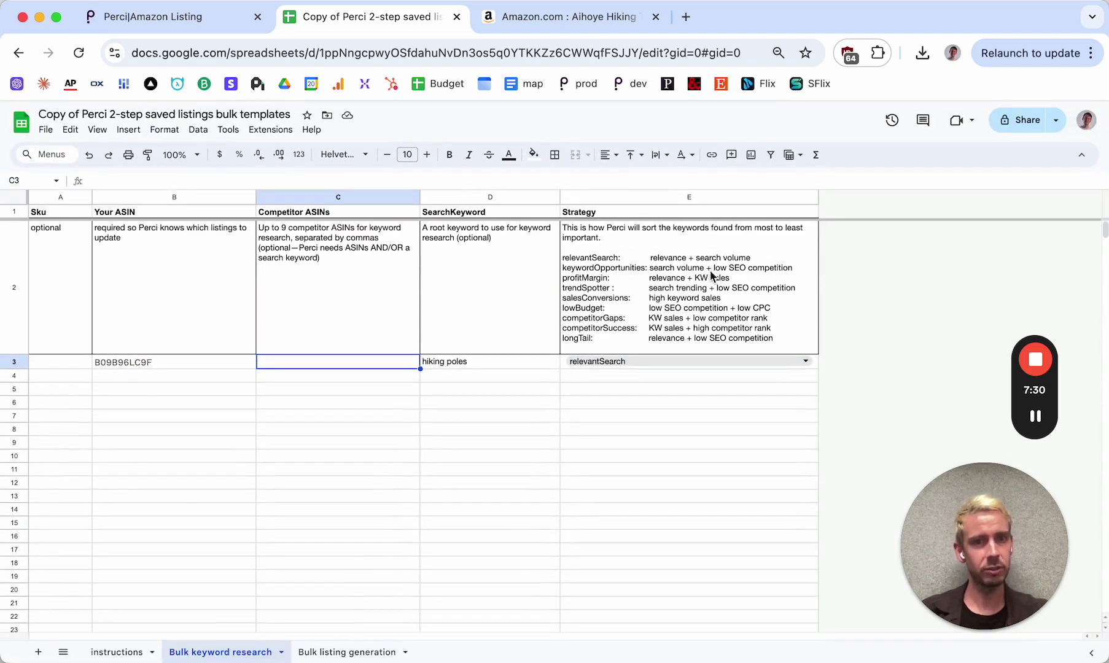
{"action": "left_click", "coordinate": [188, 296]}
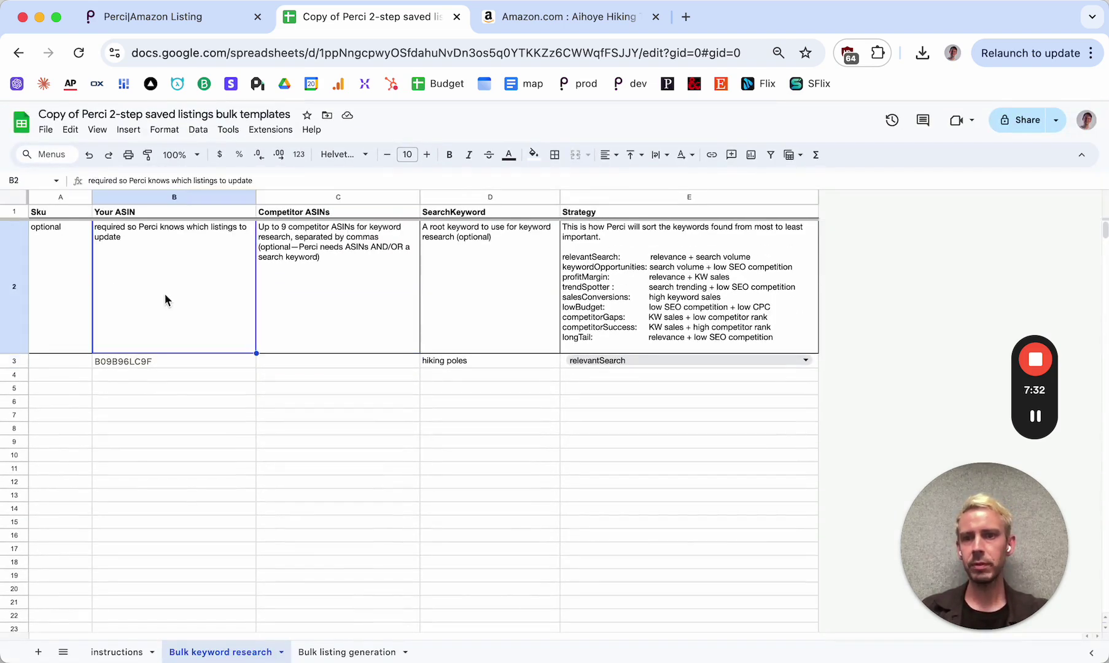
Fill the row 3 ASIN down the Your ASIN column through row 22
{"action": "left_click", "coordinate": [193, 364]}
{"action": "left_click_drag", "start_coordinate": [254, 367], "coordinate": [251, 616]}
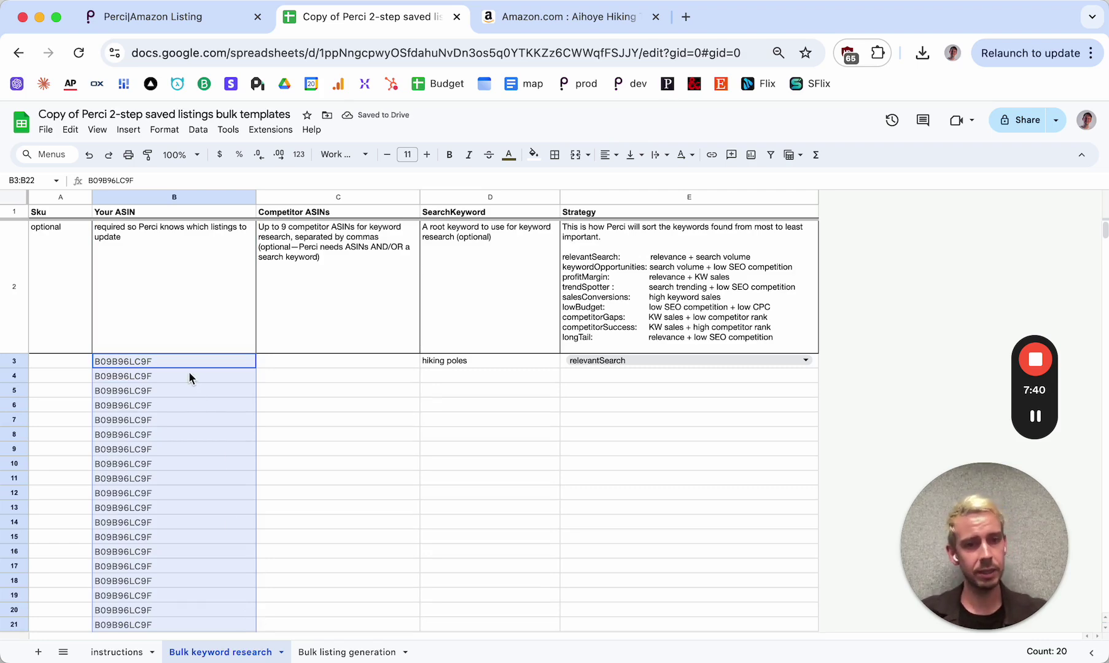
{"action": "scroll", "coordinate": [189, 372], "scroll_direction": "down", "scroll_amount": 2}
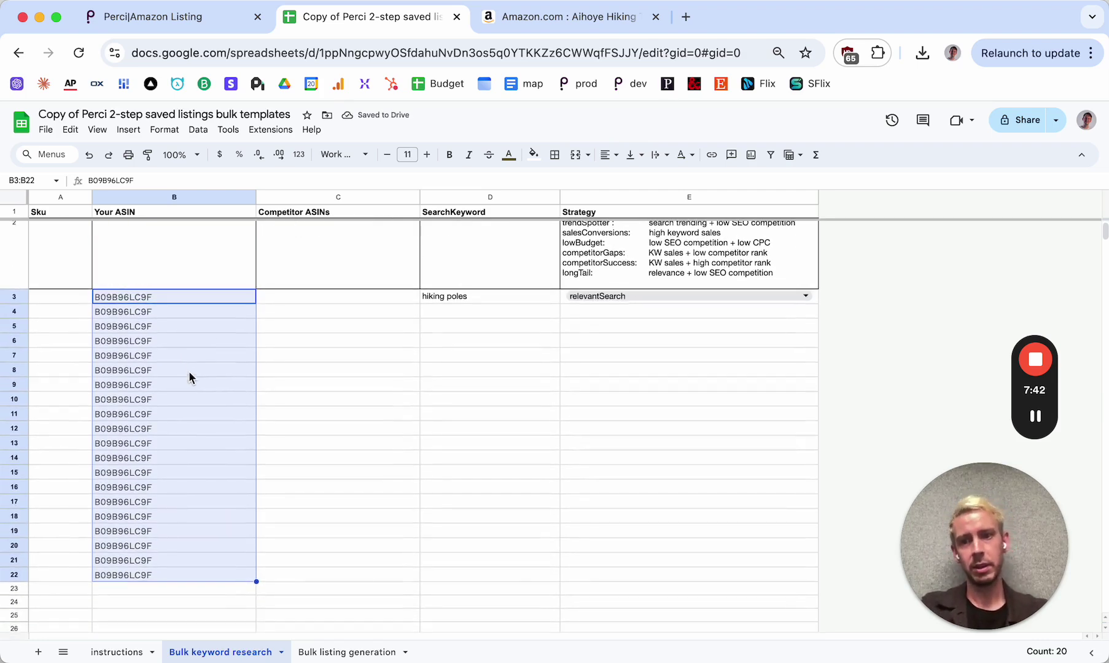
Clear the copied ASINs from rows 4 to 22 of the Your ASIN column
{"action": "left_click", "coordinate": [179, 312]}
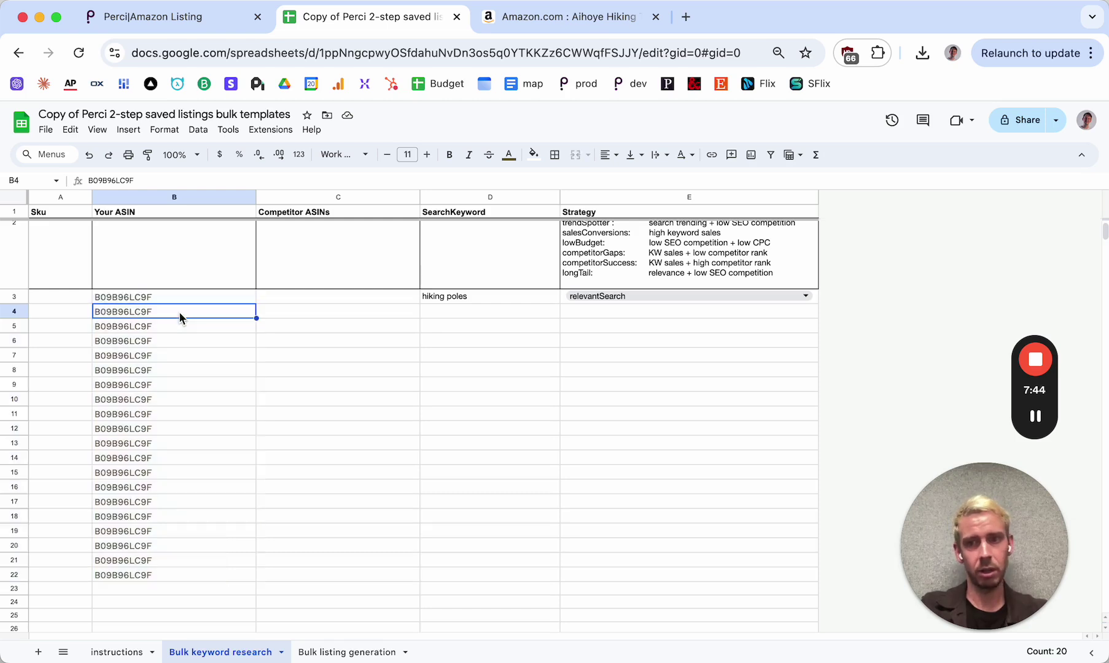
{"action": "left_click", "coordinate": [165, 576], "text": "shift"}
{"action": "key", "text": "Delete"}
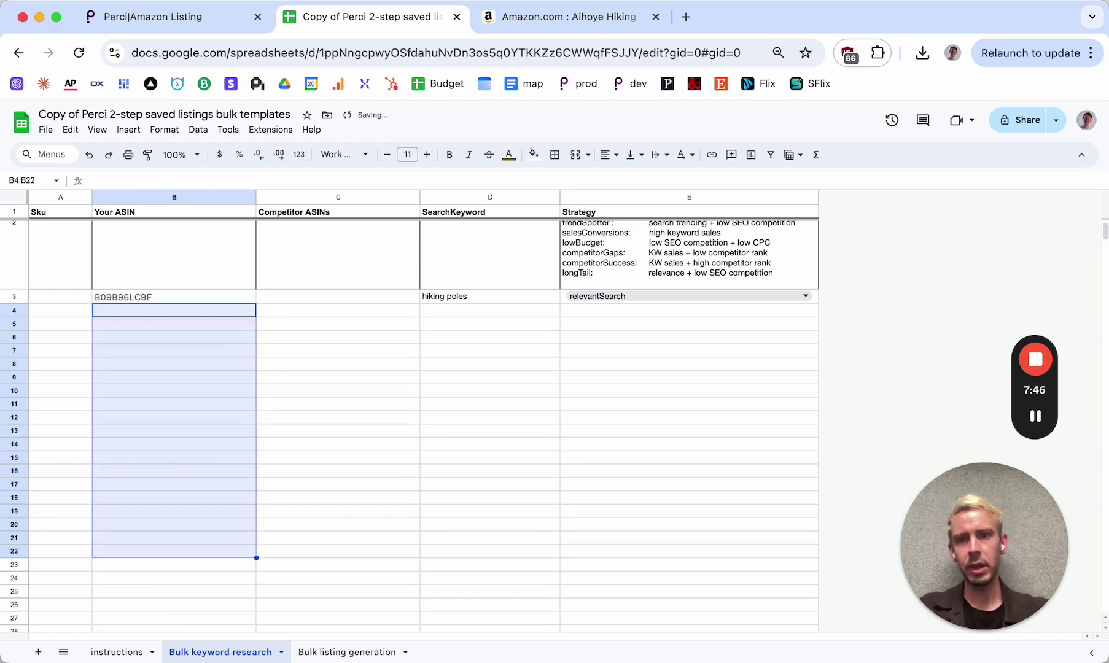
Check the completed row 3 and download the Bulk keyword research sheet as a comma-separated values (.csv) file
{"action": "left_click", "coordinate": [488, 293]}
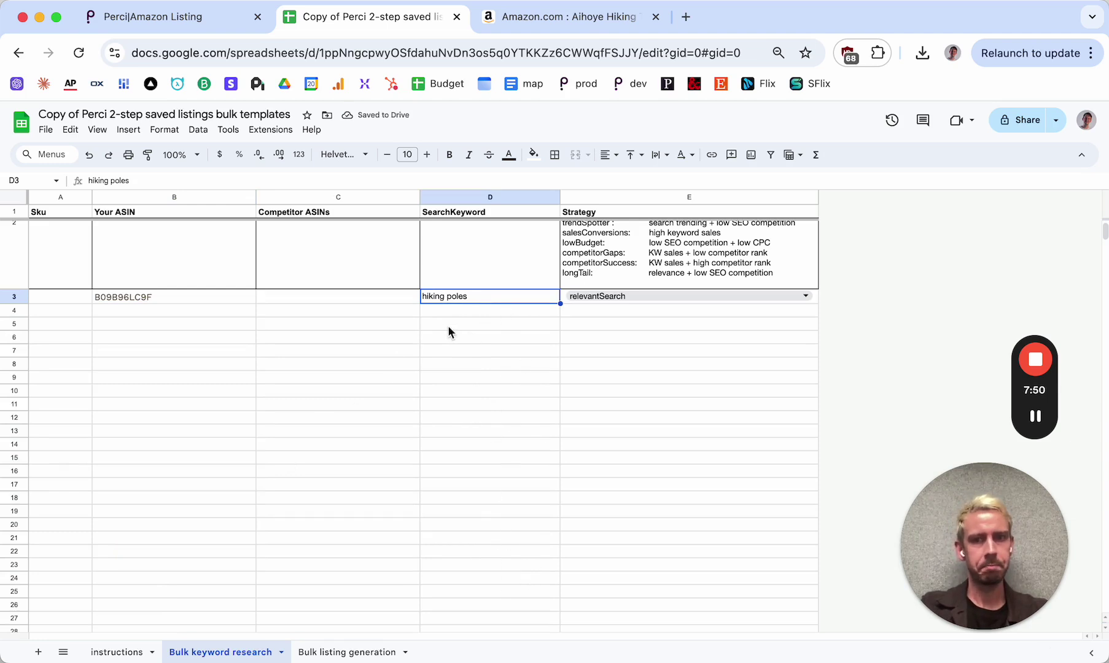
{"action": "left_click", "coordinate": [13, 296]}
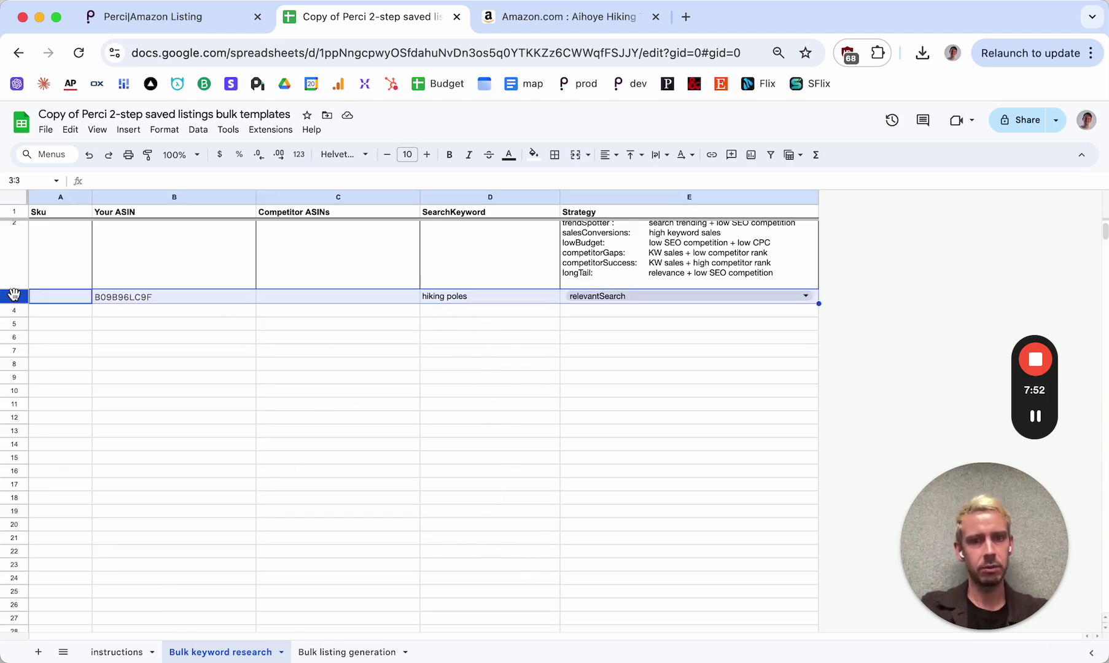
{"action": "scroll", "coordinate": [15, 296], "scroll_direction": "up", "scroll_amount": 3}
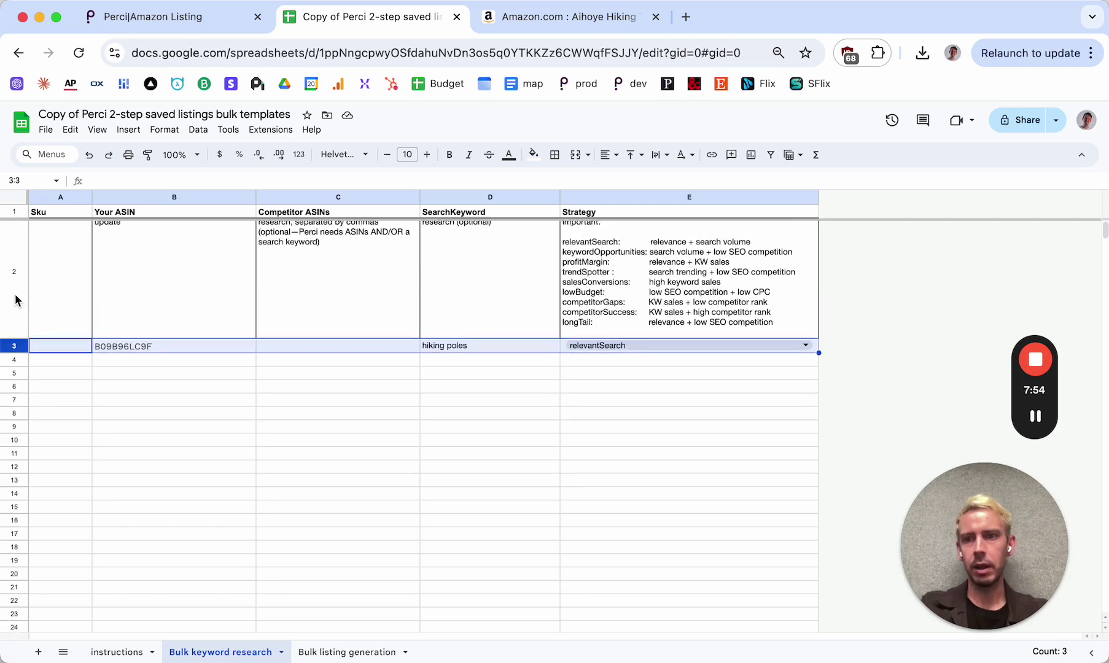
{"action": "left_click", "coordinate": [47, 131]}
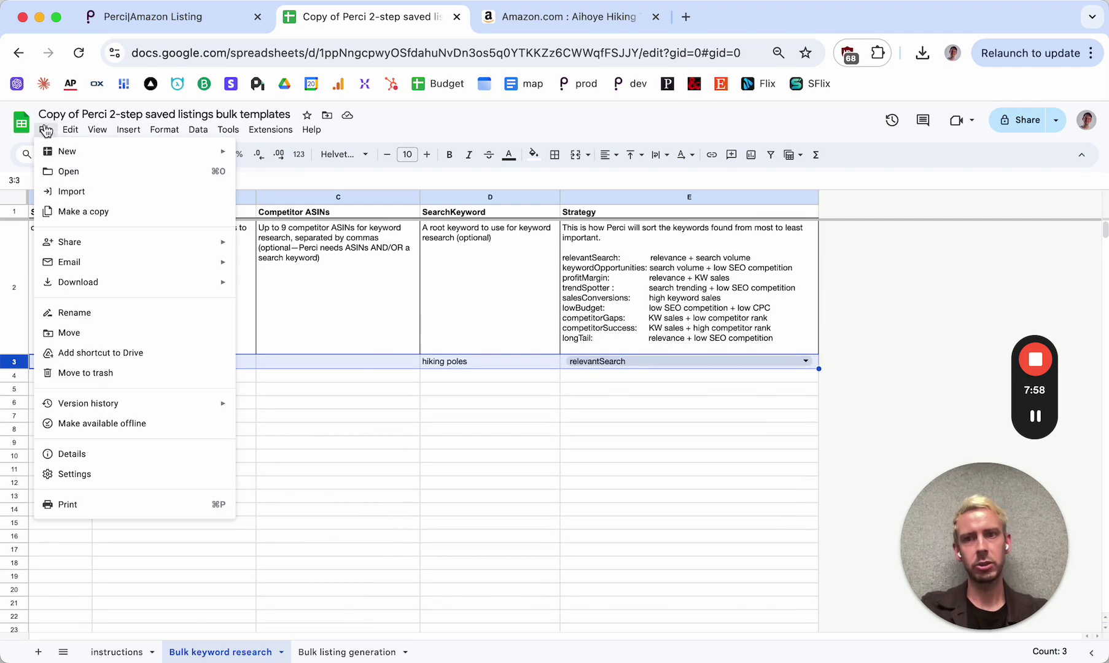
{"action": "mouse_move", "coordinate": [68, 283]}
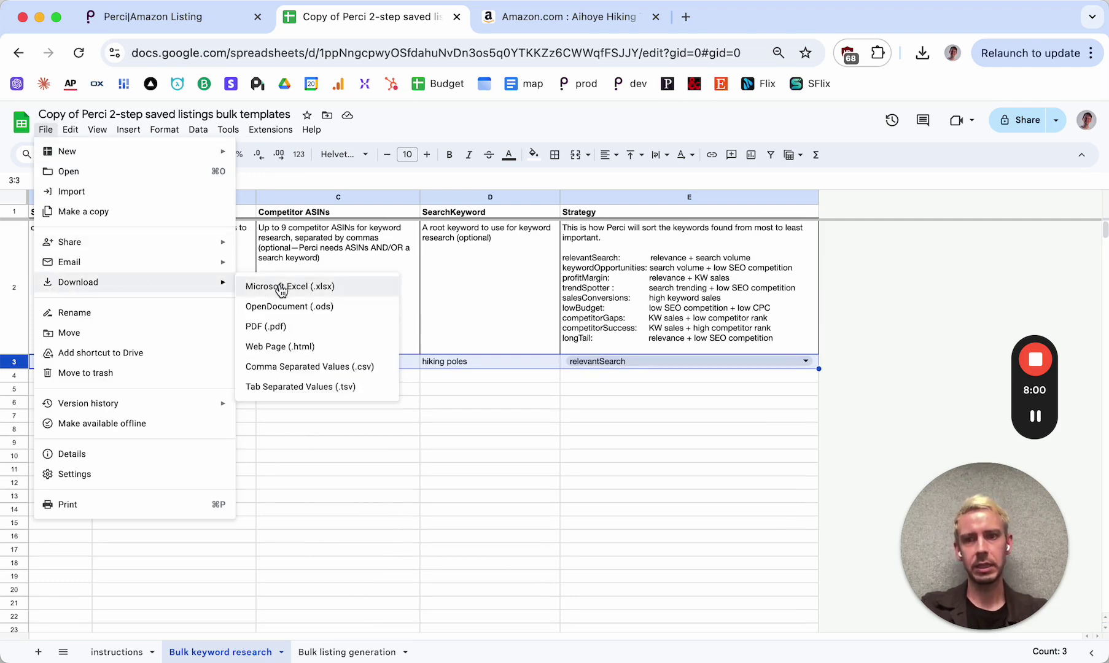
{"action": "left_click", "coordinate": [291, 365]}
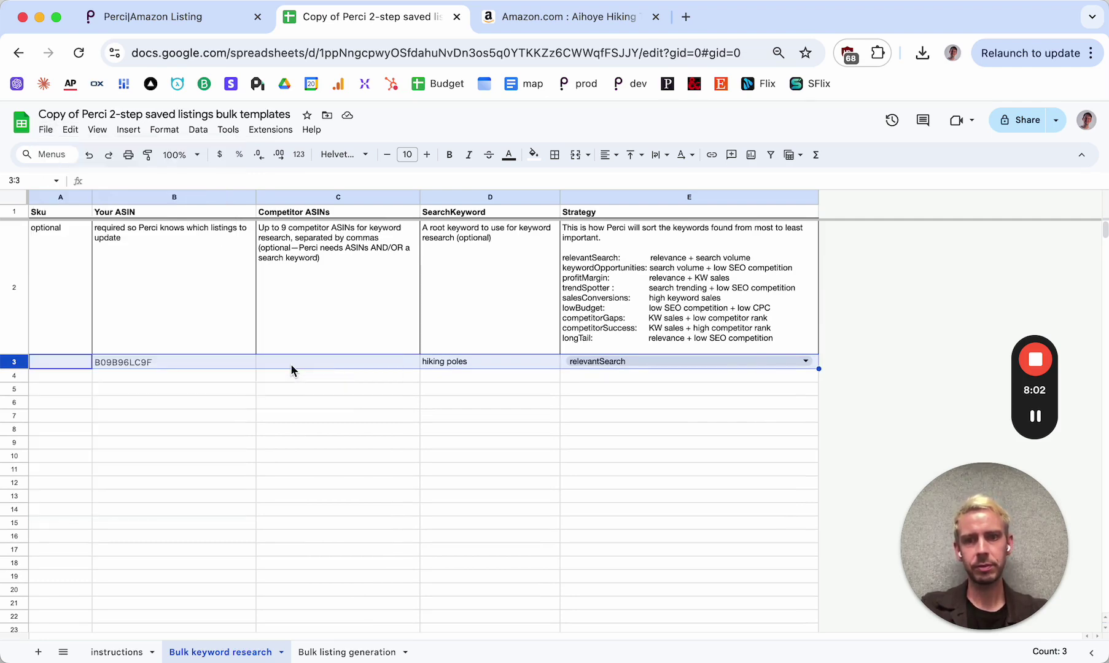
In Perci's Bulk Amazon Generator, load "Bulk keyword research (4).csv" for Step 1 and start the keyword research
{"action": "left_click", "coordinate": [196, 19]}
{"action": "scroll", "coordinate": [369, 332], "scroll_direction": "down", "scroll_amount": 2}
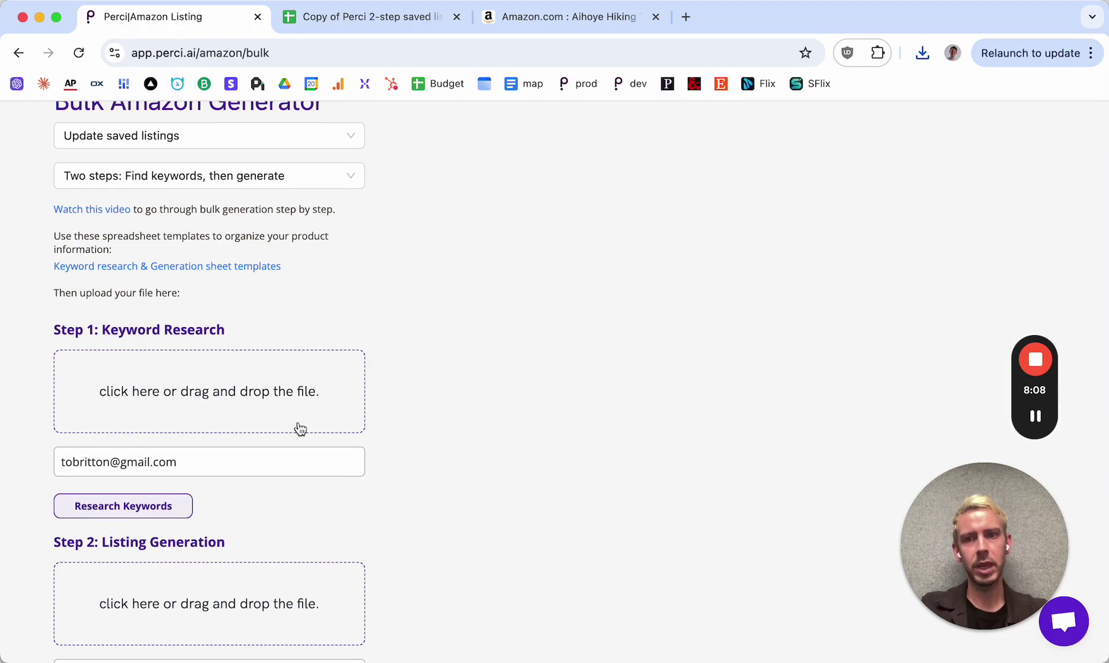
{"action": "left_click", "coordinate": [175, 392]}
{"action": "left_click", "coordinate": [447, 232]}
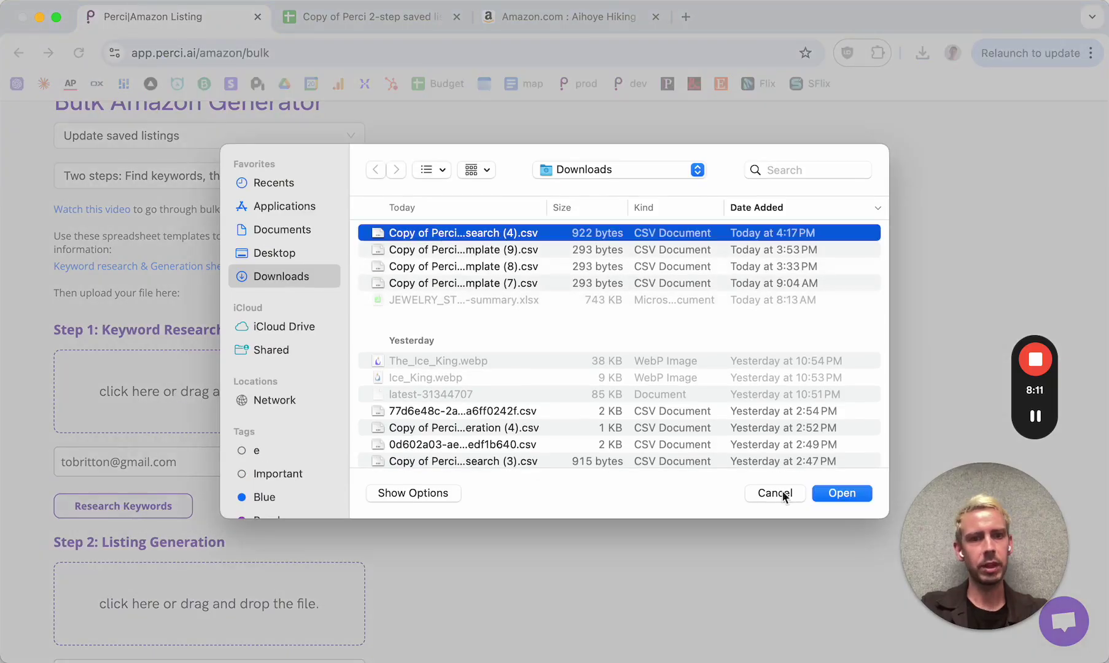
{"action": "left_click", "coordinate": [841, 492]}
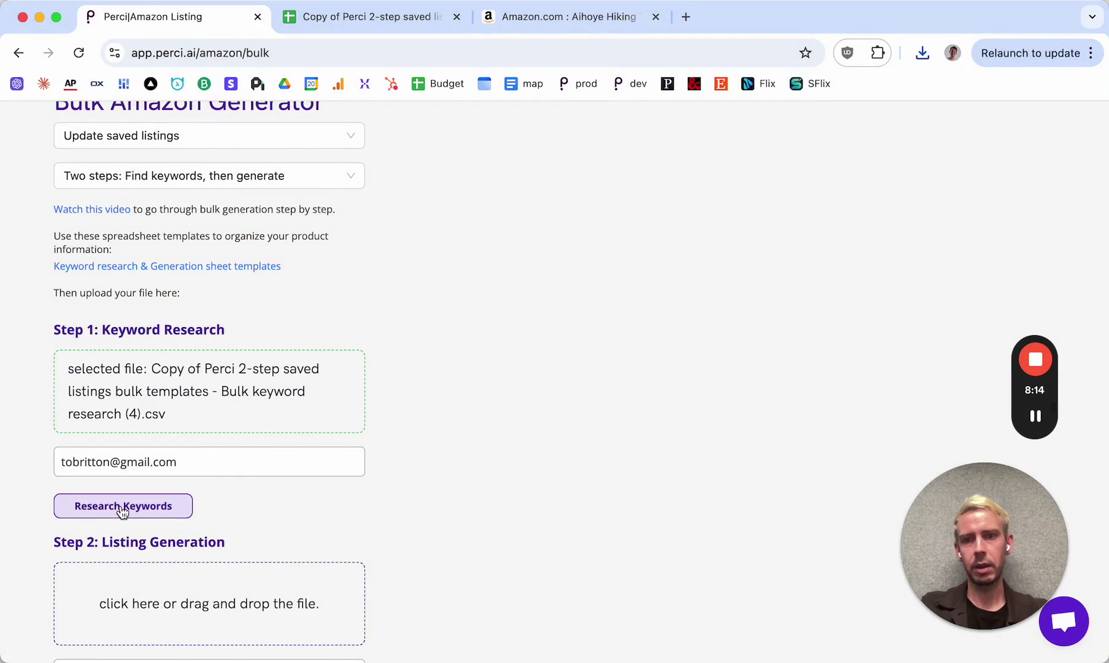
{"action": "left_click", "coordinate": [123, 507]}
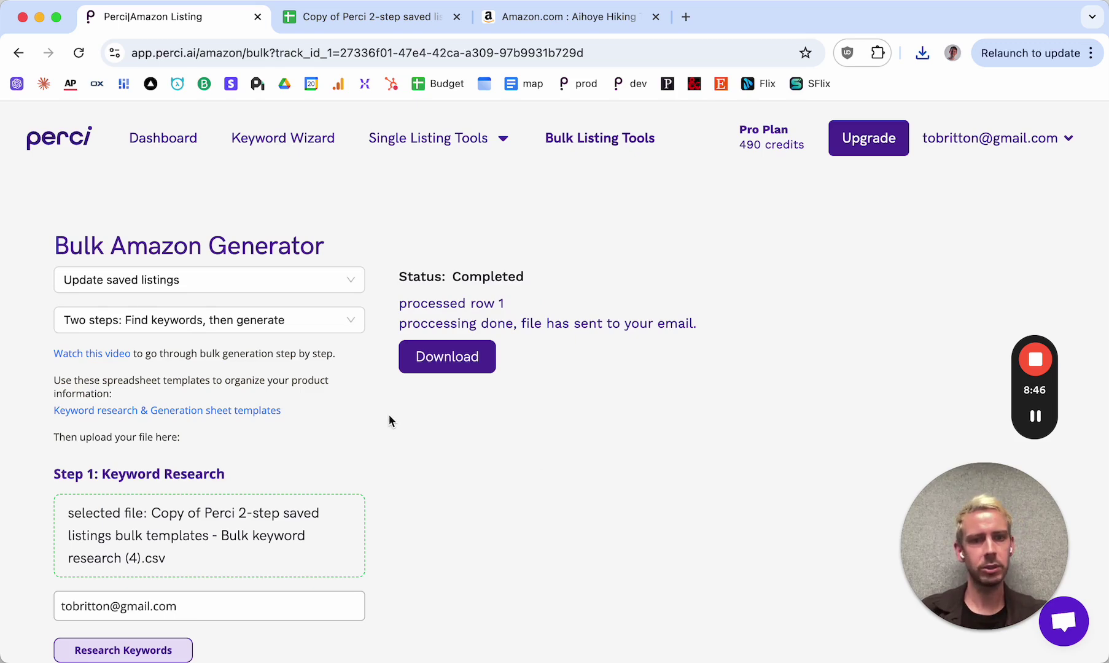
Download the processed keyword research file from the completed bulk run
{"action": "scroll", "coordinate": [388, 414], "scroll_direction": "down", "scroll_amount": 3}
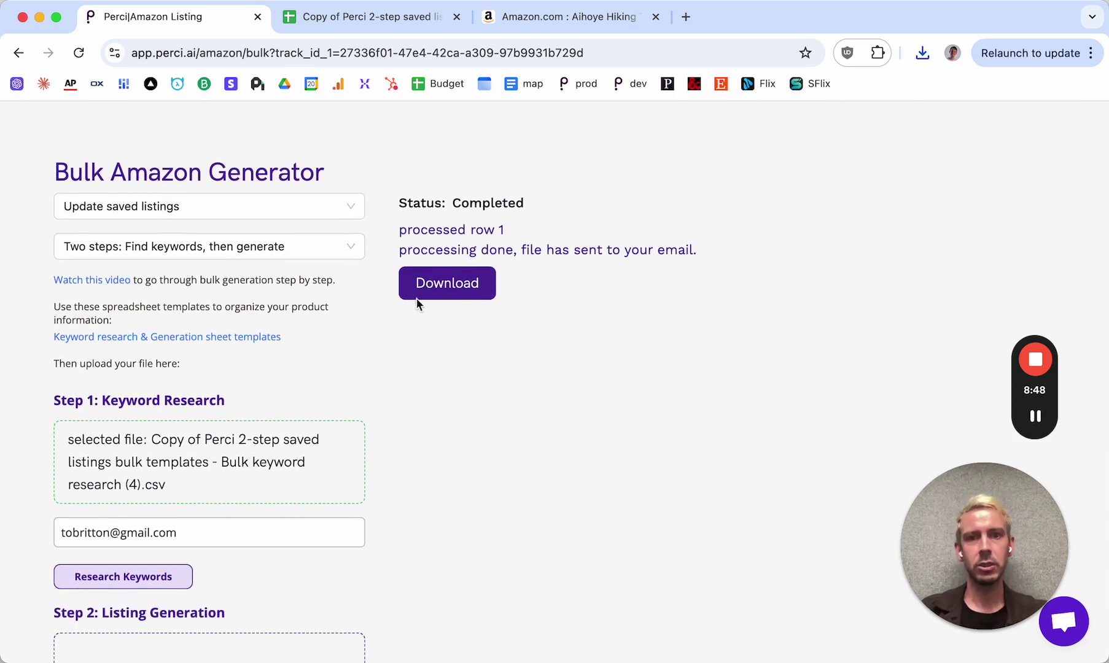
{"action": "left_click", "coordinate": [450, 289]}
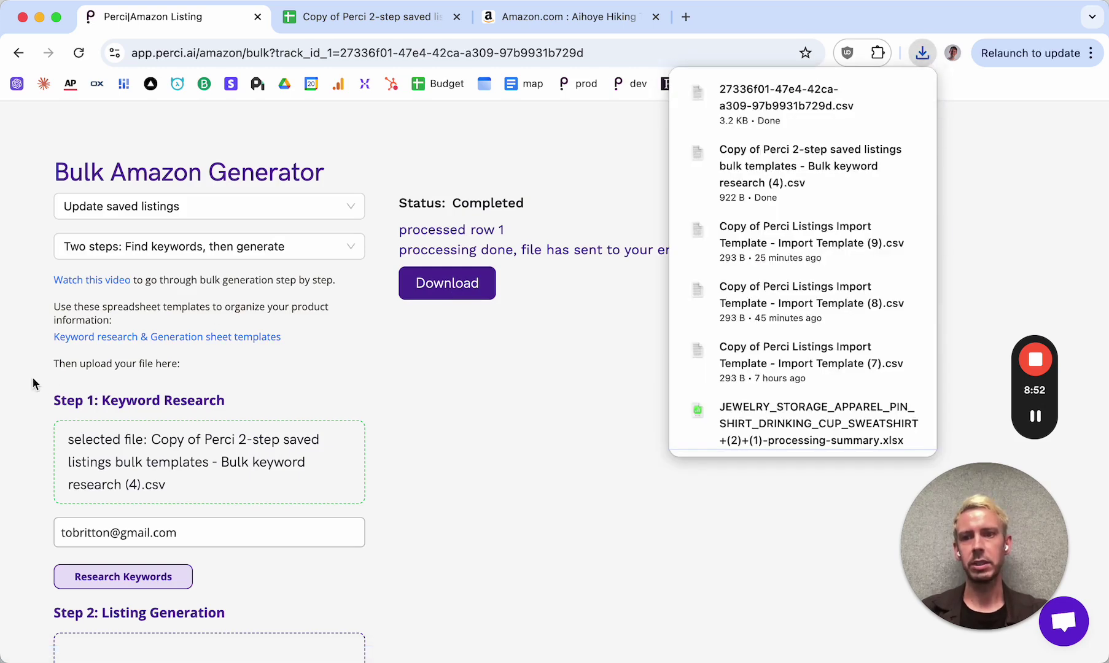
Open the saved Aihoye Hiking Trekking Poles listing with ASIN B09B96LC9F from the dashboard
{"action": "scroll", "coordinate": [32, 382], "scroll_direction": "up", "scroll_amount": 2}
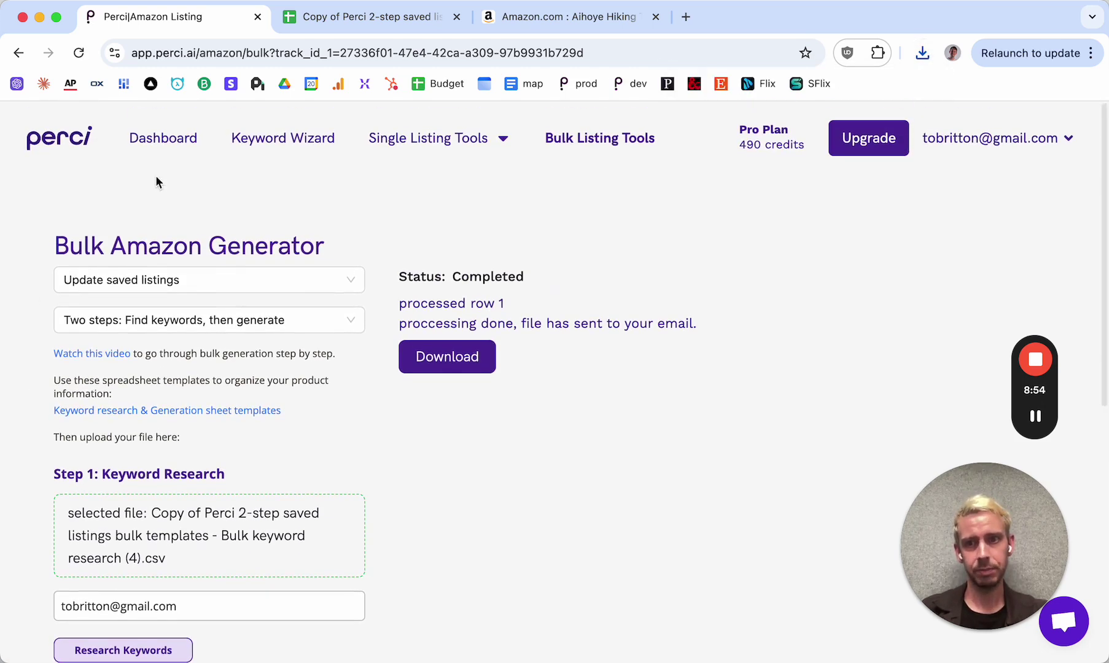
{"action": "left_click", "coordinate": [164, 139]}
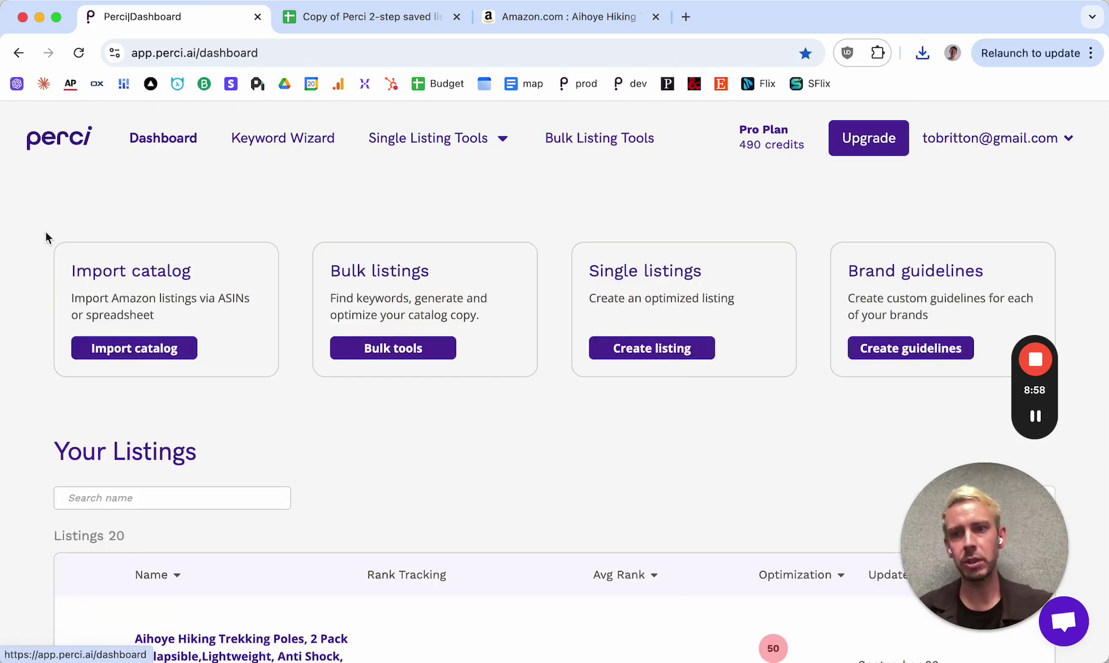
{"action": "scroll", "coordinate": [26, 387], "scroll_direction": "down", "scroll_amount": 5}
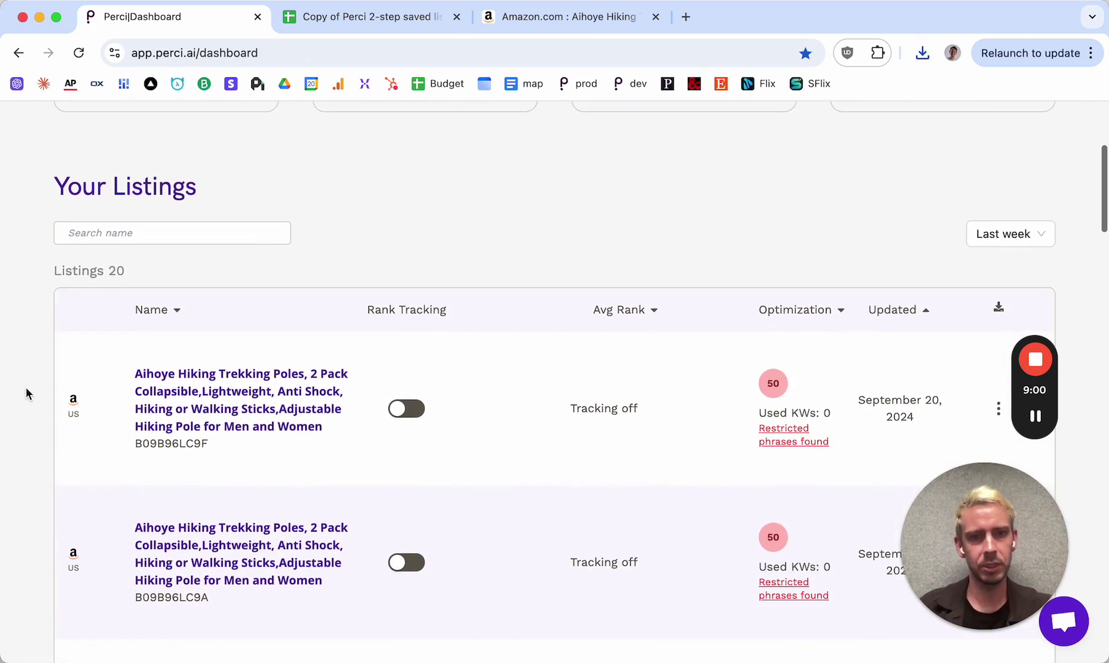
{"action": "left_click", "coordinate": [196, 382]}
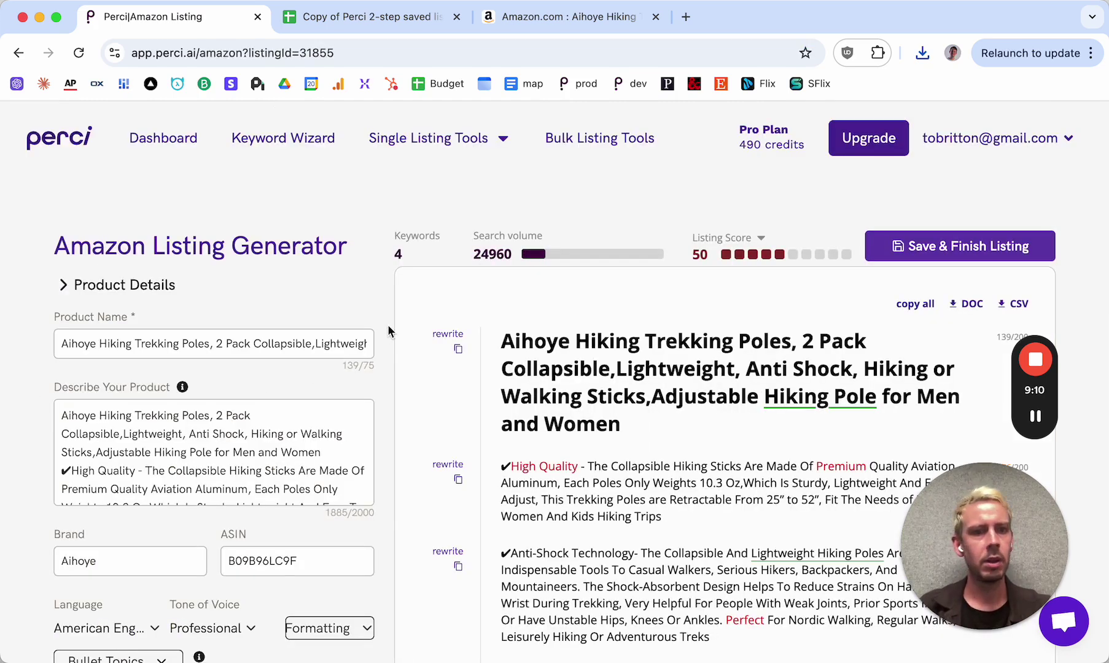
Collapse the product details and examine how the researched SEO keywords are distributed across the title, bullets and description
{"action": "scroll", "coordinate": [389, 331], "scroll_direction": "down", "scroll_amount": 3}
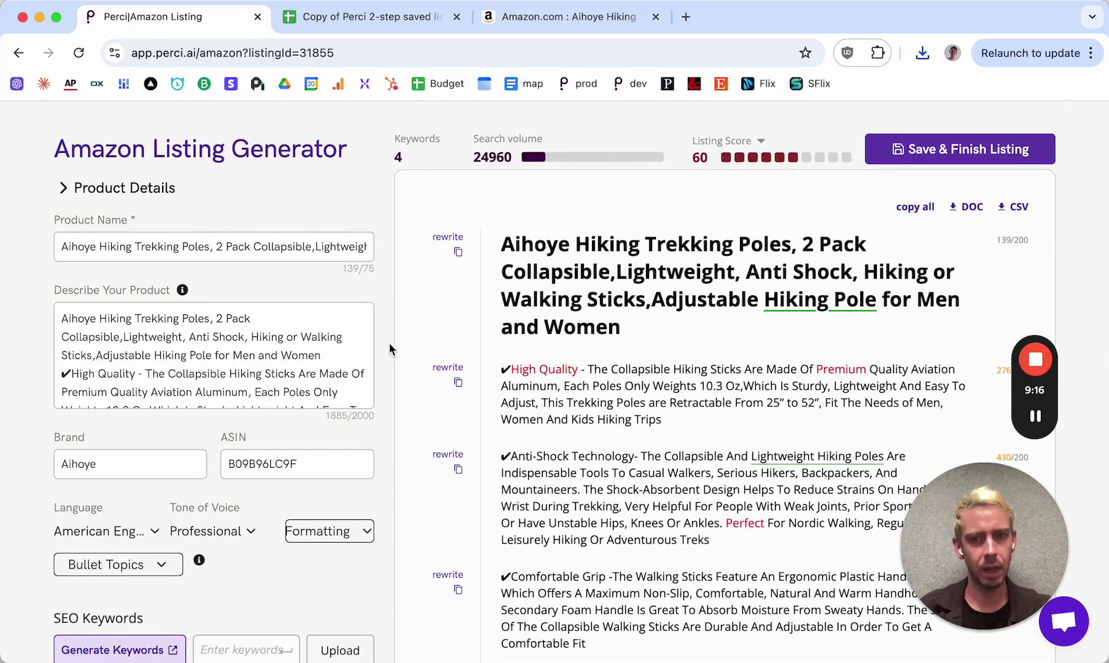
{"action": "left_click", "coordinate": [64, 188]}
{"action": "scroll", "coordinate": [22, 421], "scroll_direction": "down", "scroll_amount": 3}
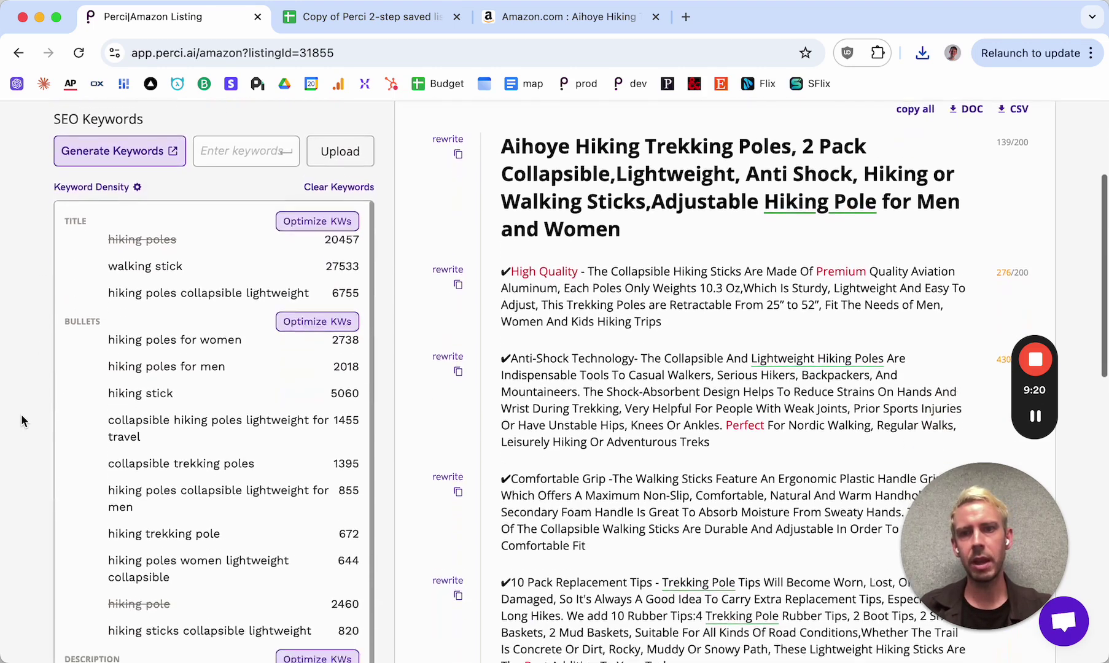
{"action": "scroll", "coordinate": [21, 421], "scroll_direction": "down", "scroll_amount": 2}
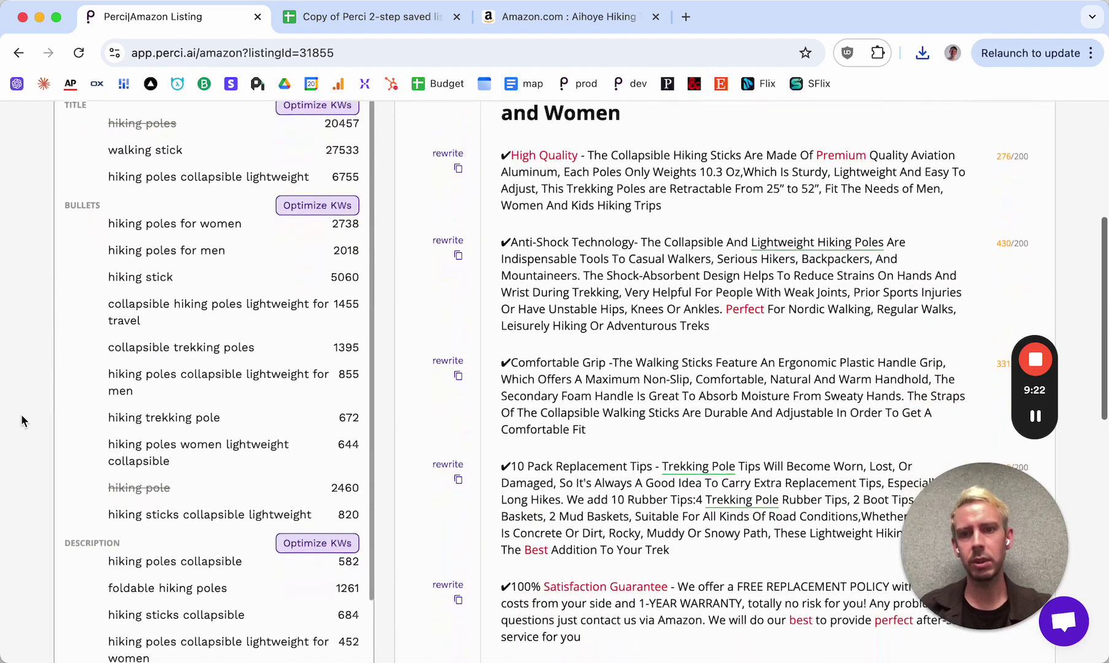
{"action": "scroll", "coordinate": [22, 421], "scroll_direction": "down", "scroll_amount": 3}
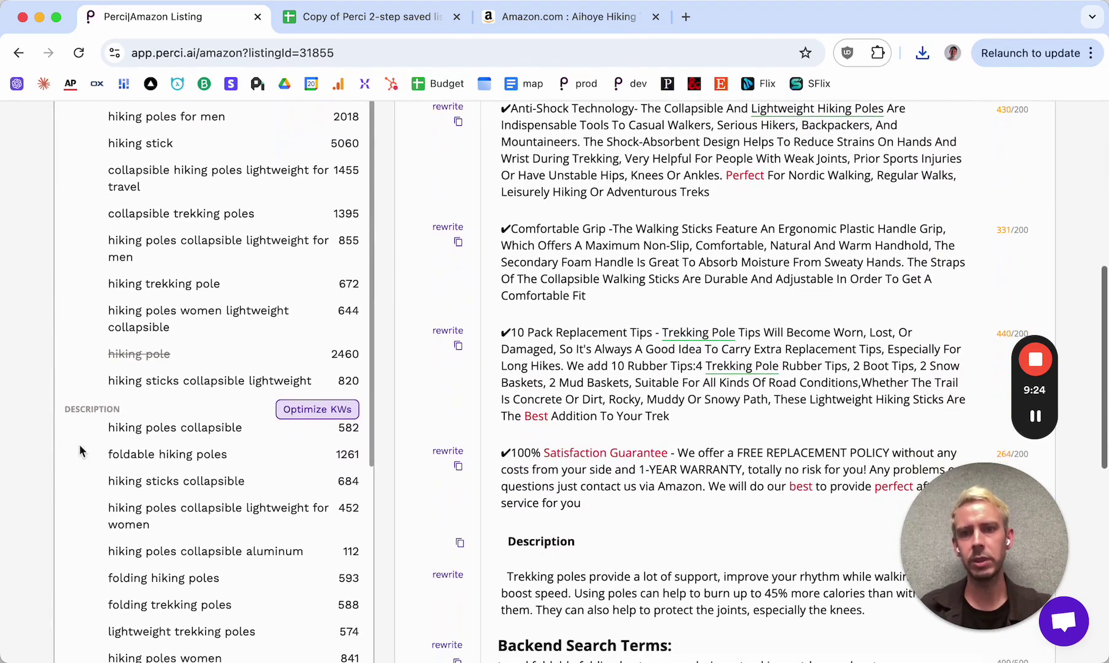
{"action": "scroll", "coordinate": [140, 473], "scroll_direction": "down", "scroll_amount": 5}
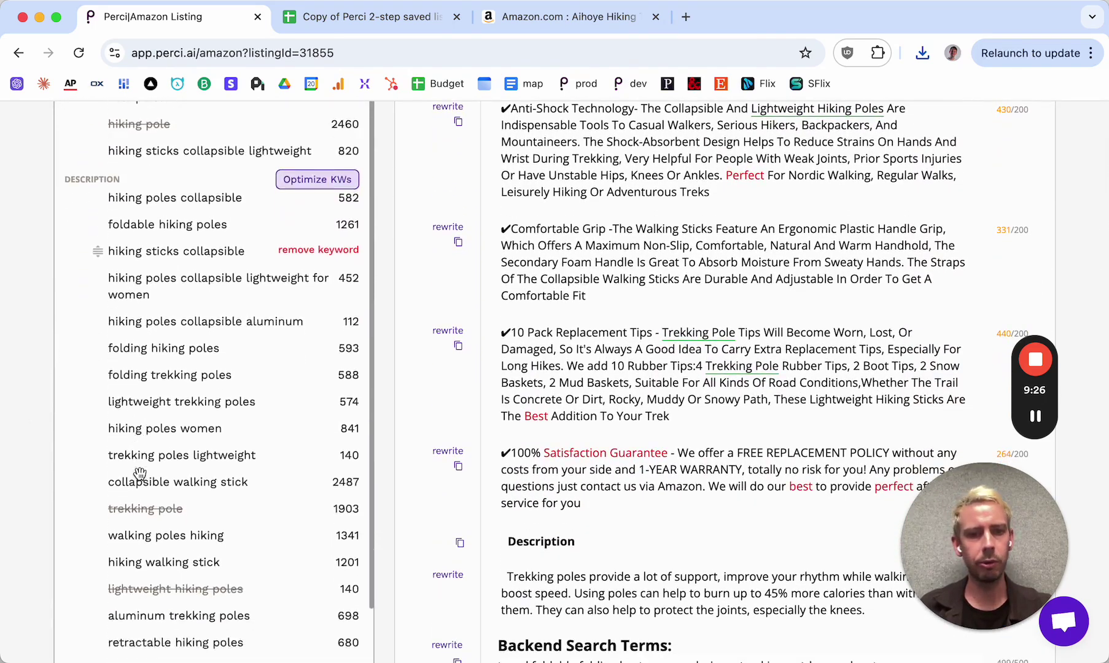
{"action": "scroll", "coordinate": [140, 474], "scroll_direction": "down", "scroll_amount": 2}
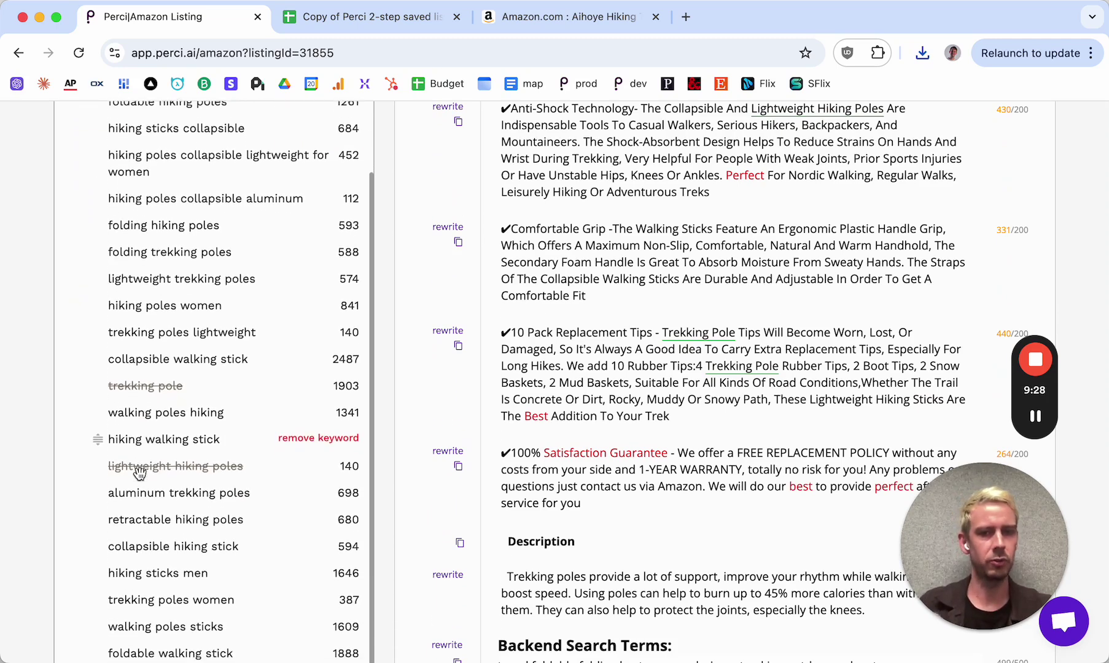
{"action": "scroll", "coordinate": [140, 480], "scroll_direction": "up", "scroll_amount": 2}
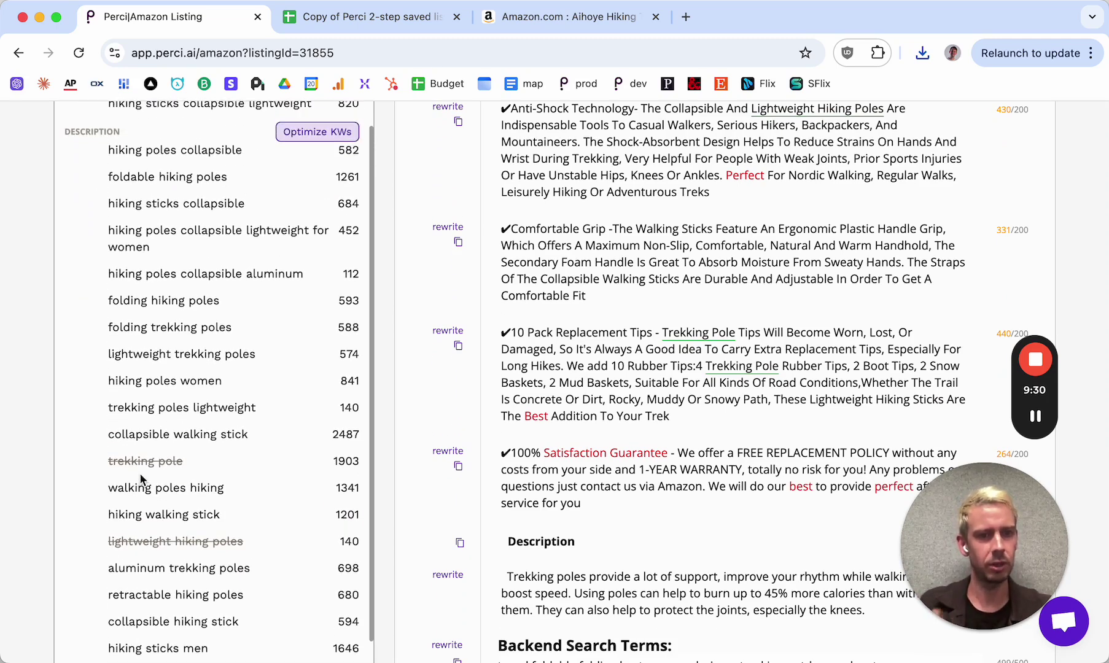
{"action": "scroll", "coordinate": [140, 479], "scroll_direction": "up", "scroll_amount": 1}
{"action": "scroll", "coordinate": [140, 478], "scroll_direction": "up", "scroll_amount": 8}
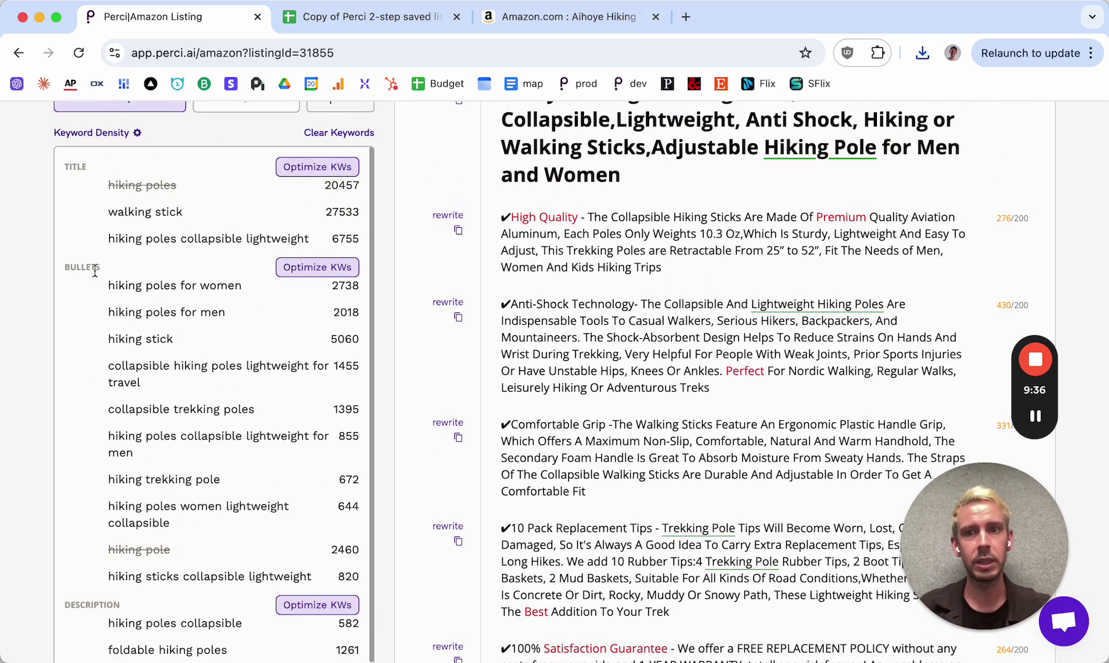
{"action": "scroll", "coordinate": [135, 269], "scroll_direction": "down", "scroll_amount": 10}
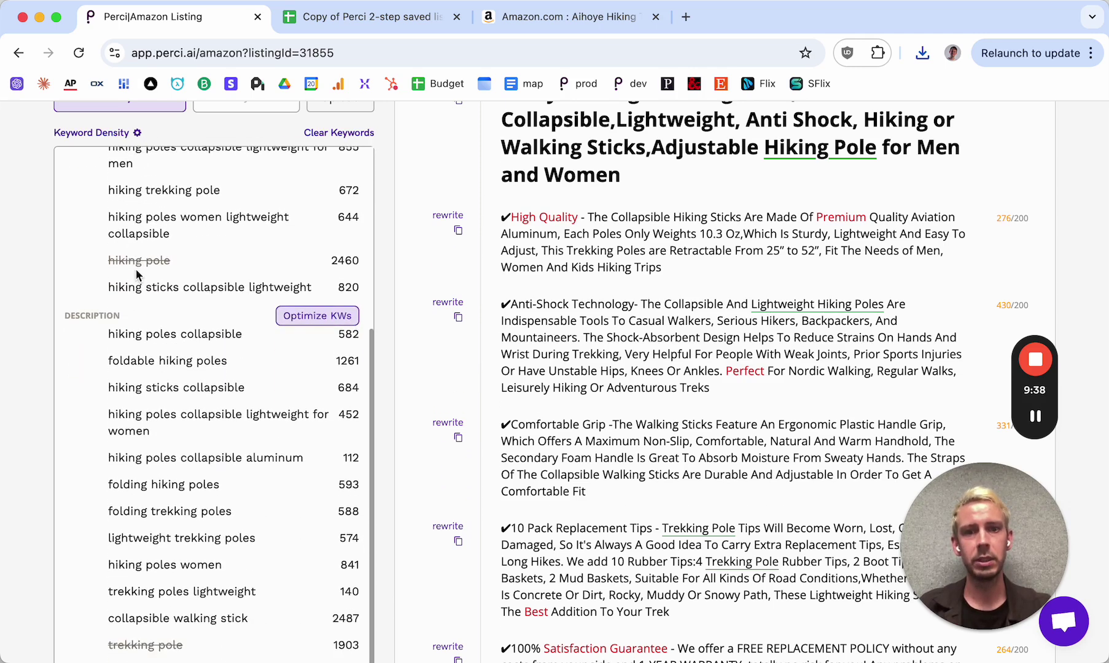
{"action": "scroll", "coordinate": [137, 273], "scroll_direction": "down", "scroll_amount": 5}
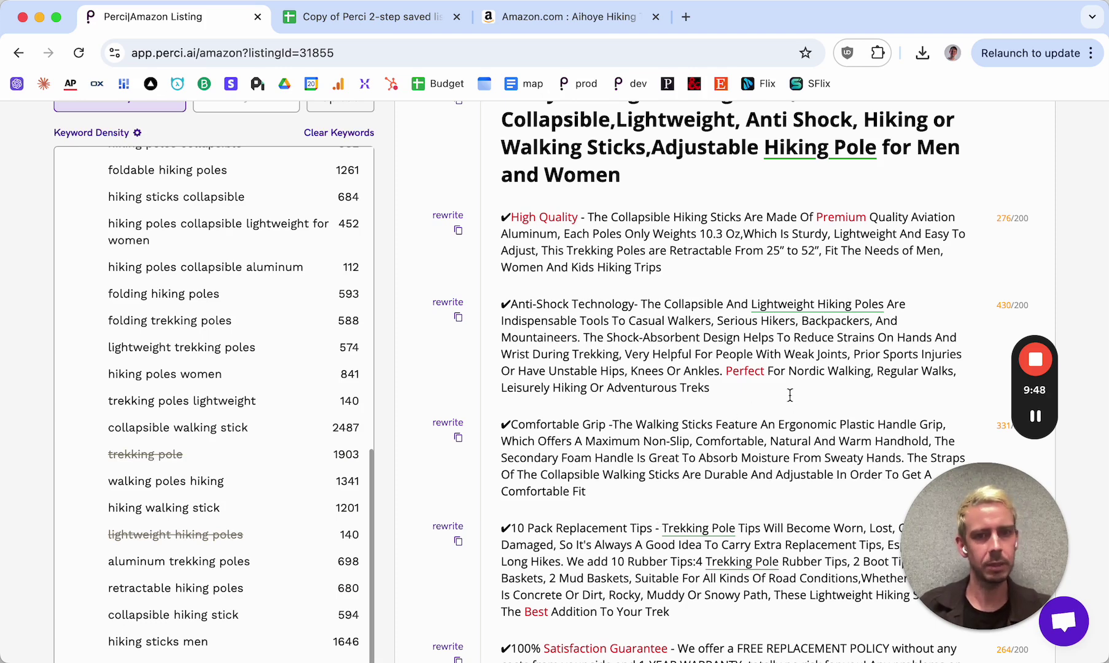
{"action": "scroll", "coordinate": [170, 409], "scroll_direction": "up", "scroll_amount": 15}
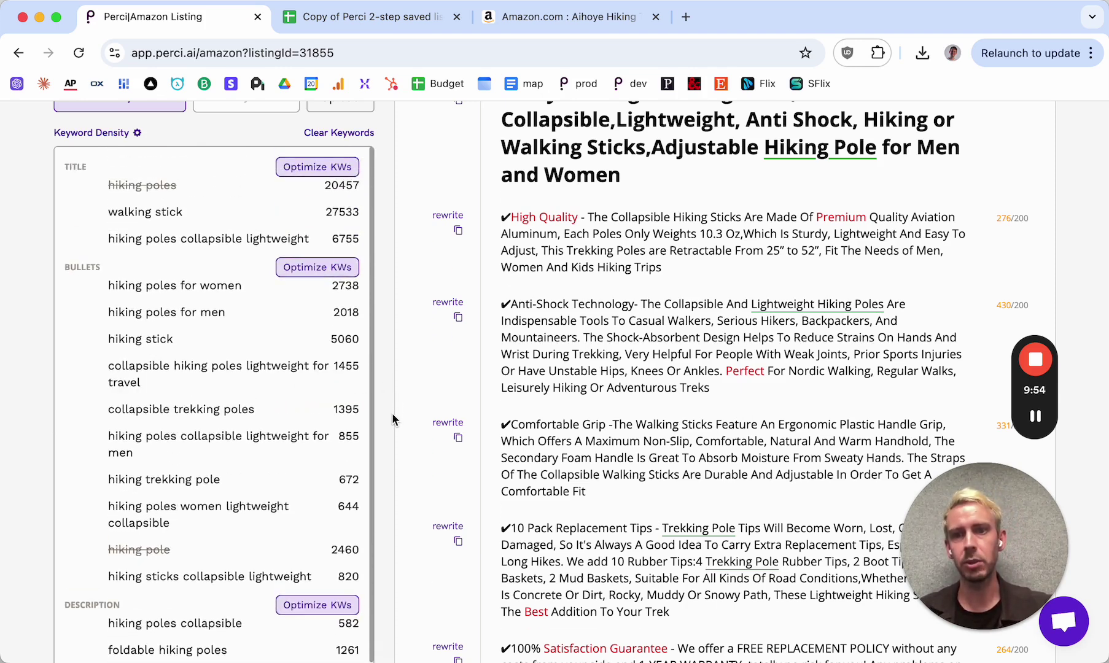
{"action": "scroll", "coordinate": [392, 414], "scroll_direction": "up", "scroll_amount": 5}
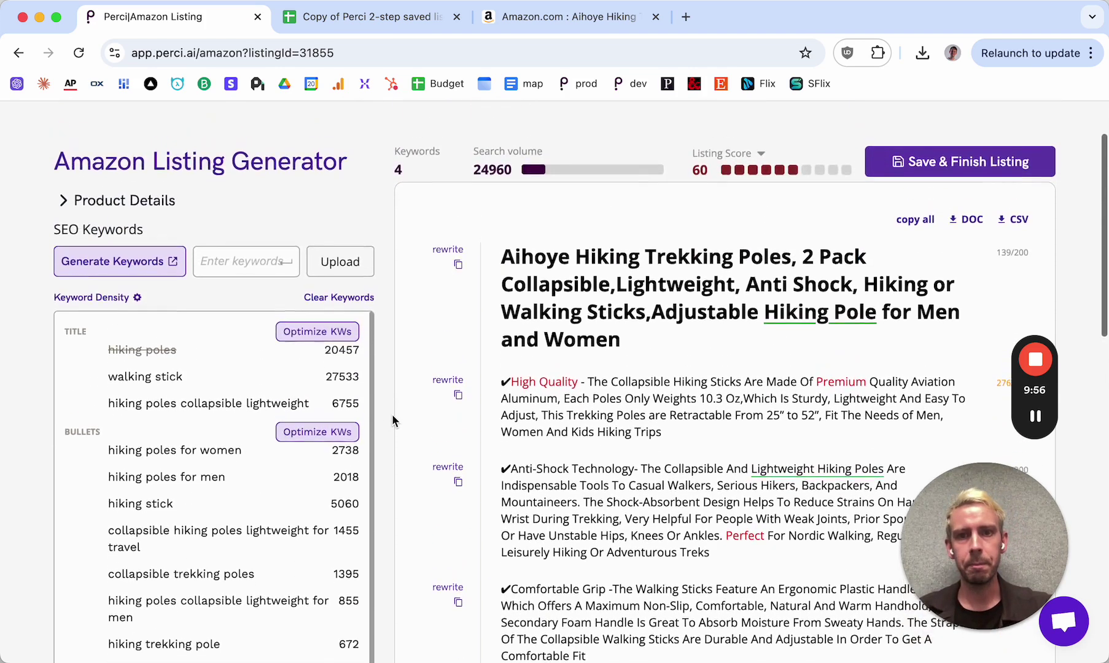
{"action": "scroll", "coordinate": [393, 421], "scroll_direction": "down", "scroll_amount": 1}
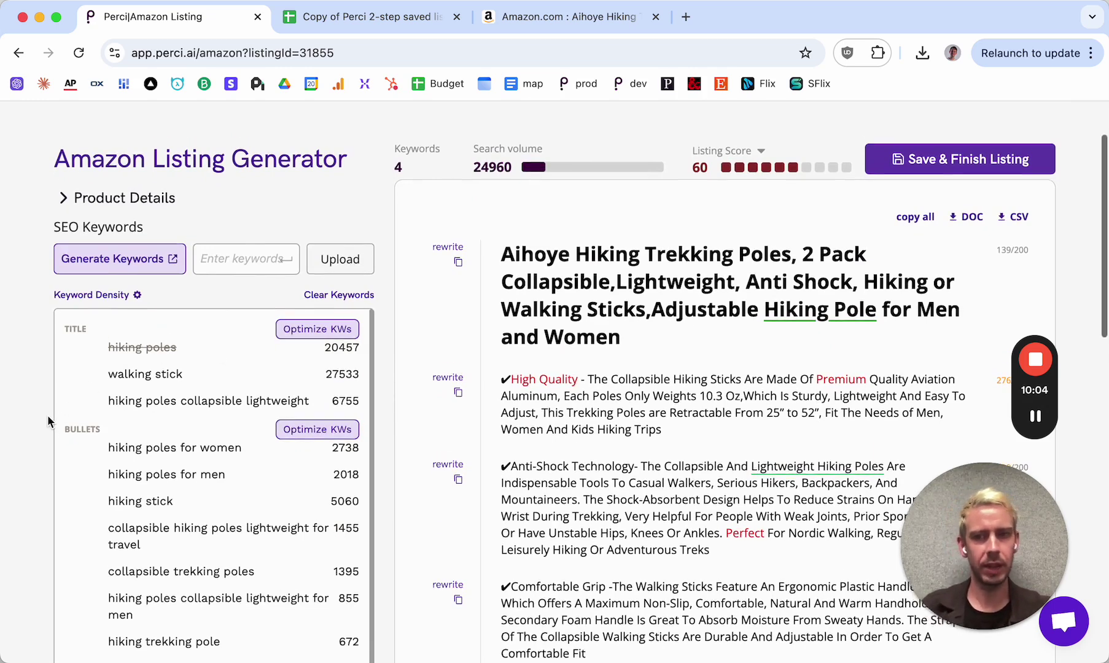
{"action": "scroll", "coordinate": [48, 415], "scroll_direction": "up", "scroll_amount": 2}
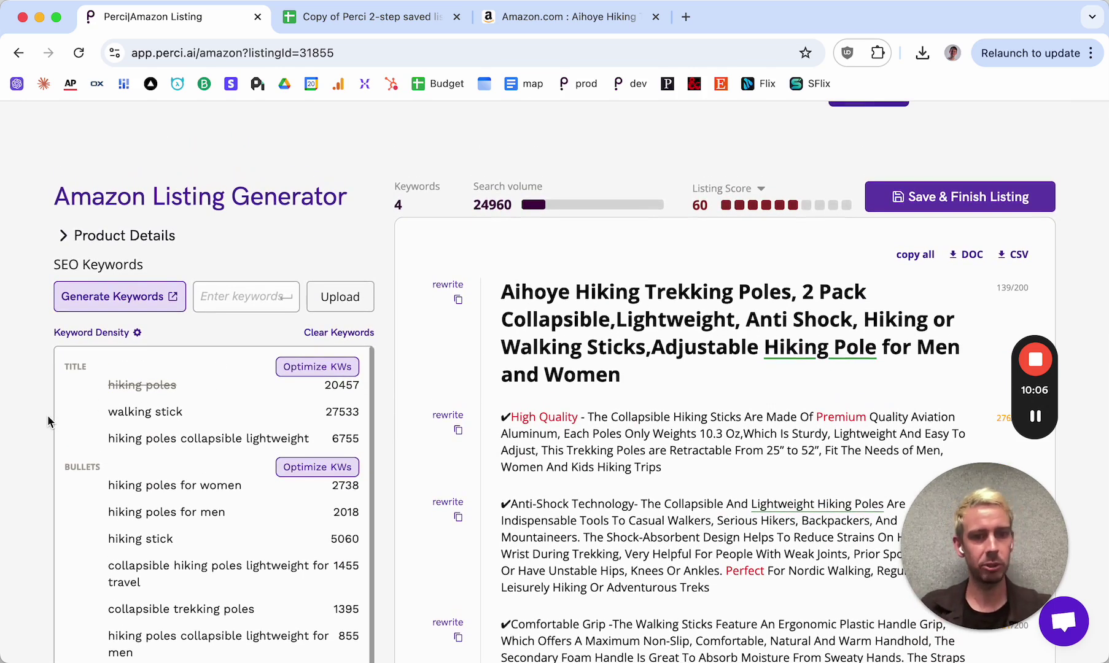
Examine the keywords assigned to the title, bullets and description against the existing Aihoye listing copy, including flagged words such as "Premium"
{"action": "left_click", "coordinate": [363, 17]}
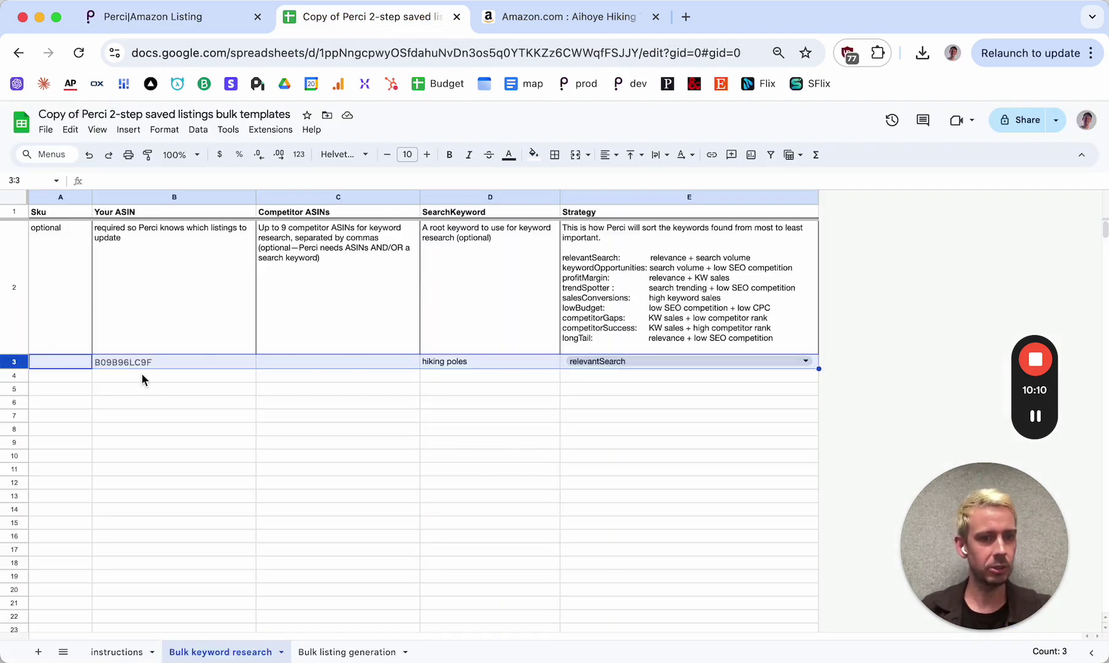
{"action": "left_click", "coordinate": [189, 21]}
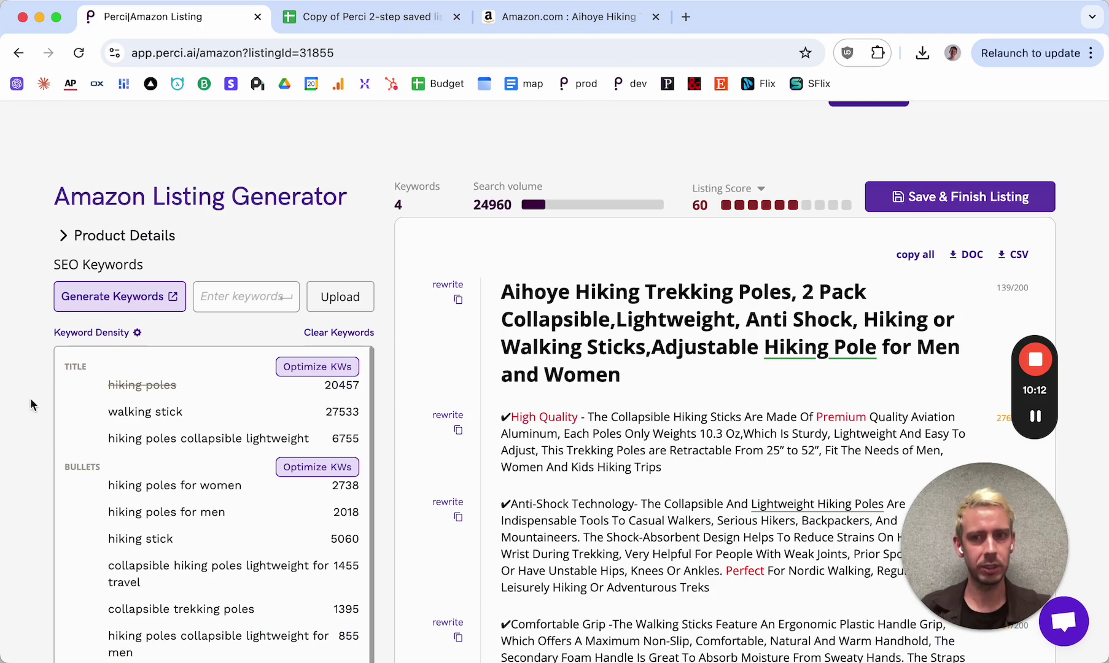
{"action": "scroll", "coordinate": [31, 388], "scroll_direction": "down", "scroll_amount": 5}
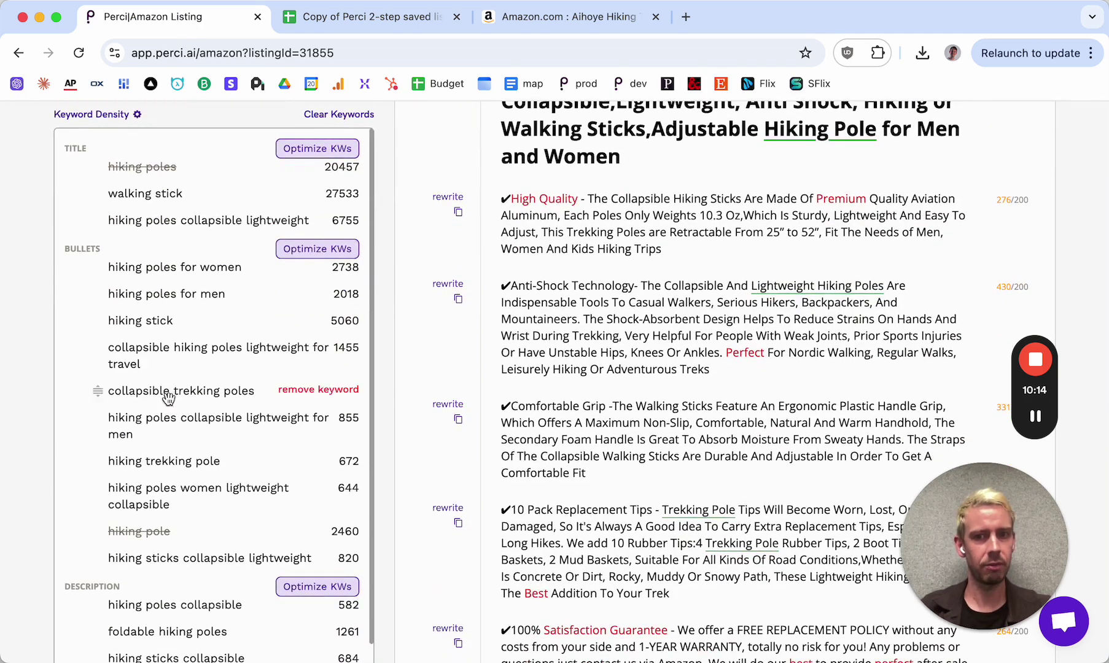
{"action": "mouse_move", "coordinate": [163, 564]}
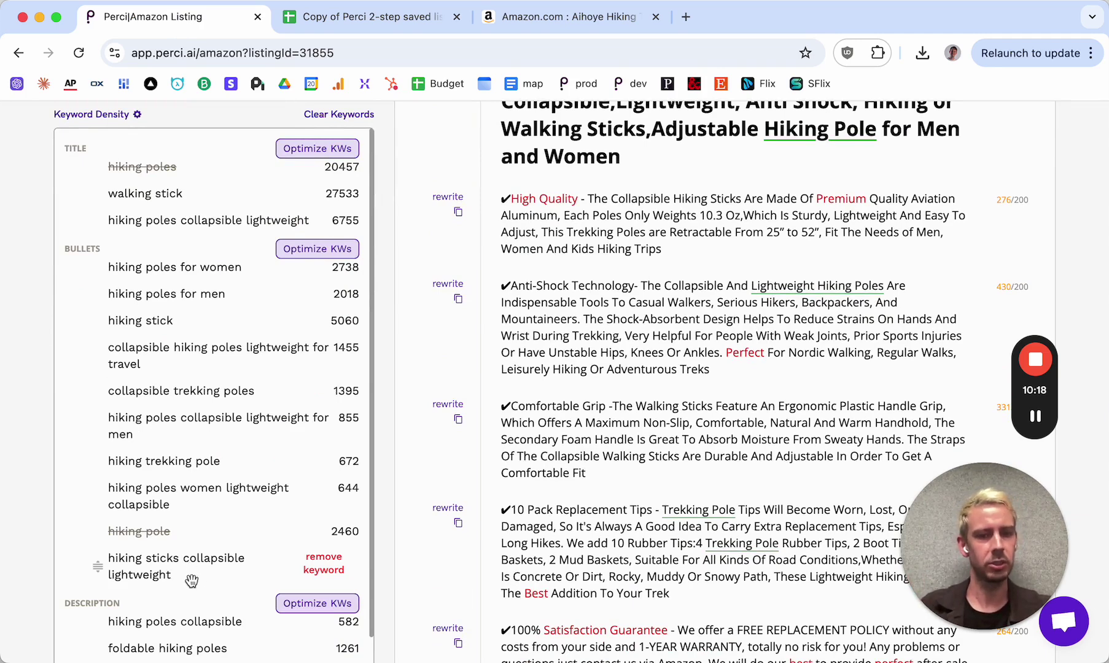
{"action": "scroll", "coordinate": [29, 561], "scroll_direction": "up", "scroll_amount": 3}
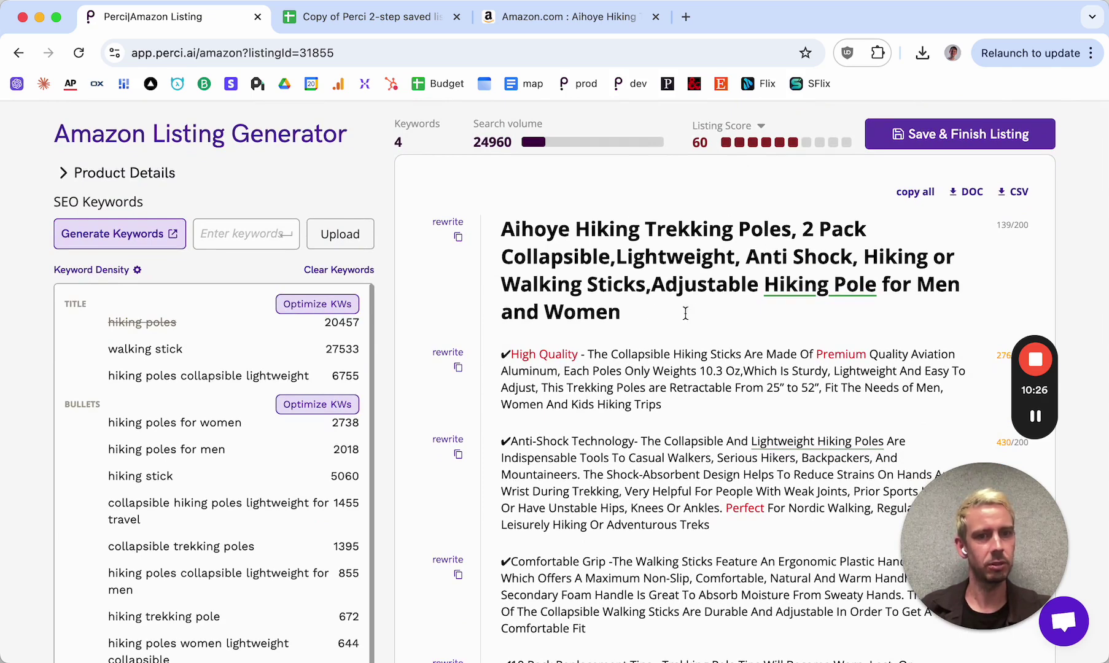
{"action": "scroll", "coordinate": [623, 310], "scroll_direction": "down", "scroll_amount": 2}
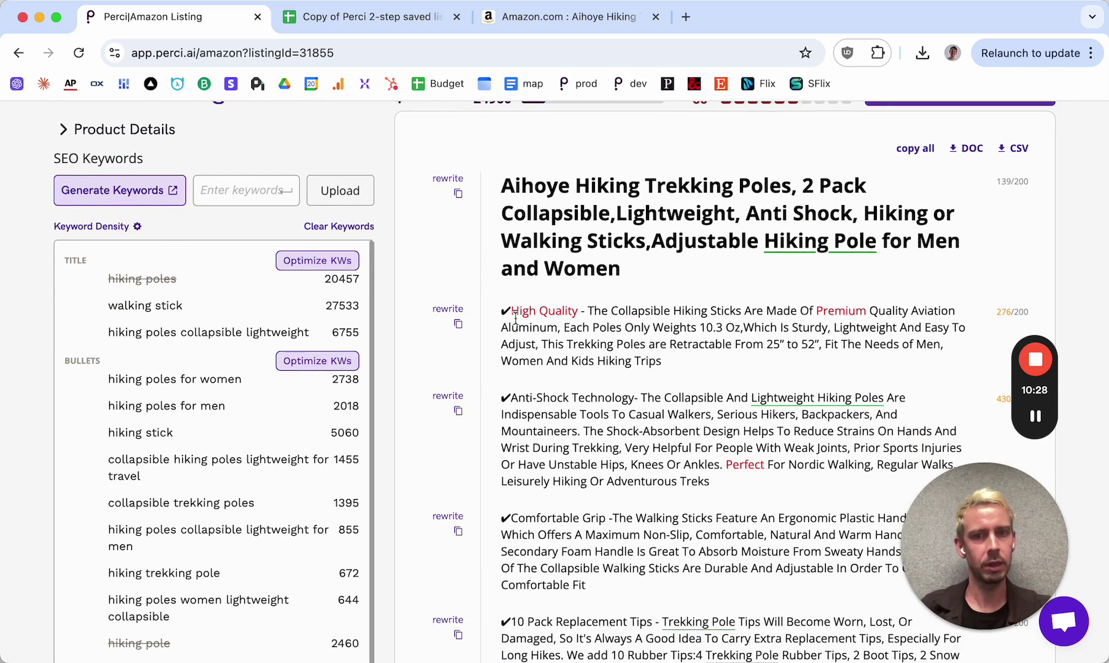
{"action": "left_click_drag", "start_coordinate": [816, 311], "coordinate": [867, 307]}
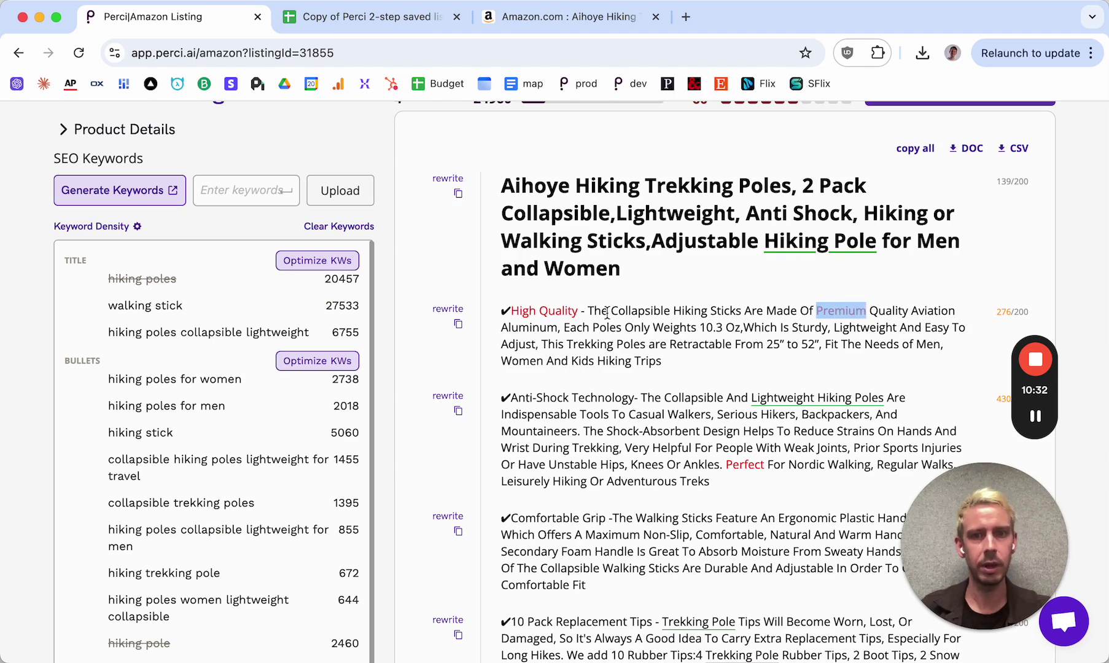
{"action": "scroll", "coordinate": [606, 313], "scroll_direction": "down", "scroll_amount": 5}
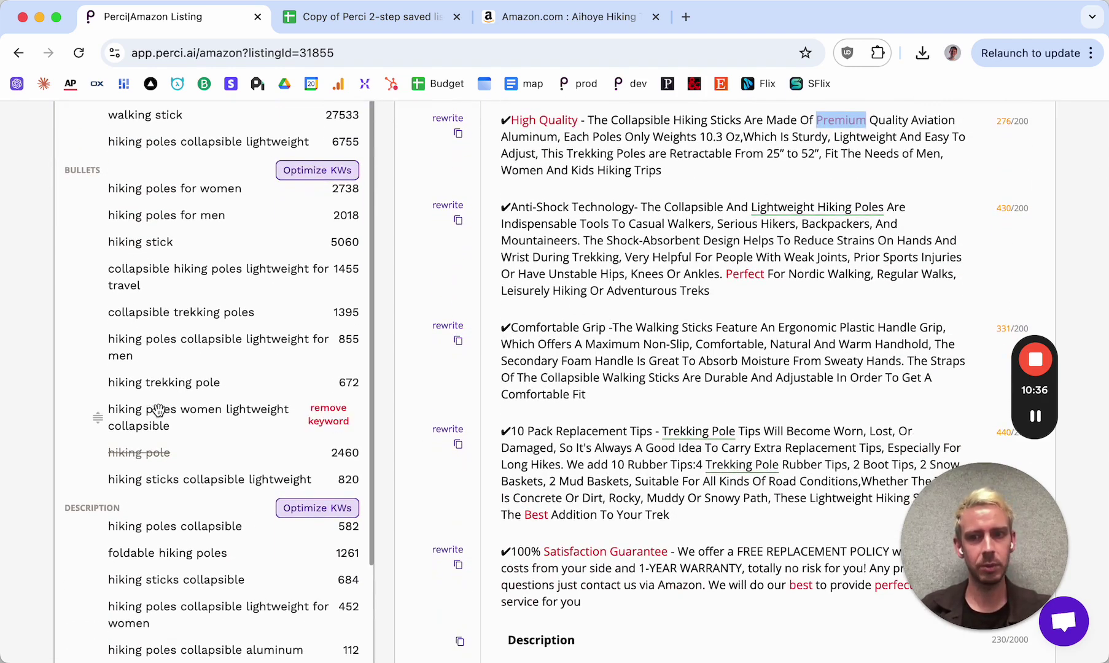
{"action": "scroll", "coordinate": [157, 406], "scroll_direction": "up", "scroll_amount": 6}
{"action": "scroll", "coordinate": [159, 410], "scroll_direction": "up", "scroll_amount": 4}
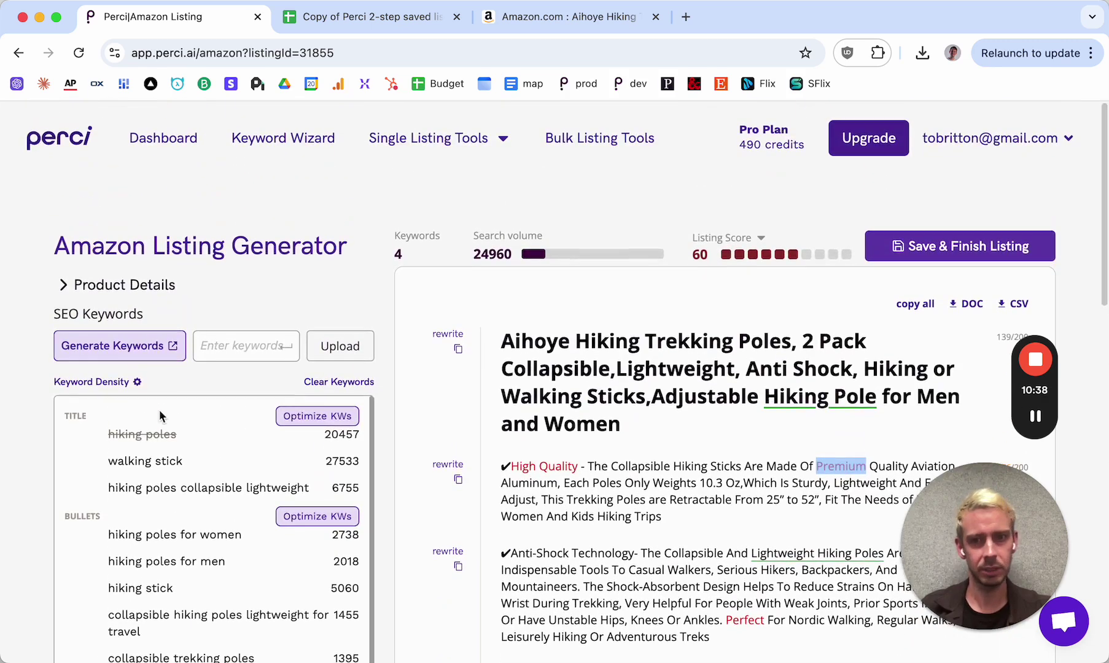
Switch to the Google Sheets template and copy the ASIN B09B96LC9F from the Bulk keyword research sheet
{"action": "left_click", "coordinate": [384, 20]}
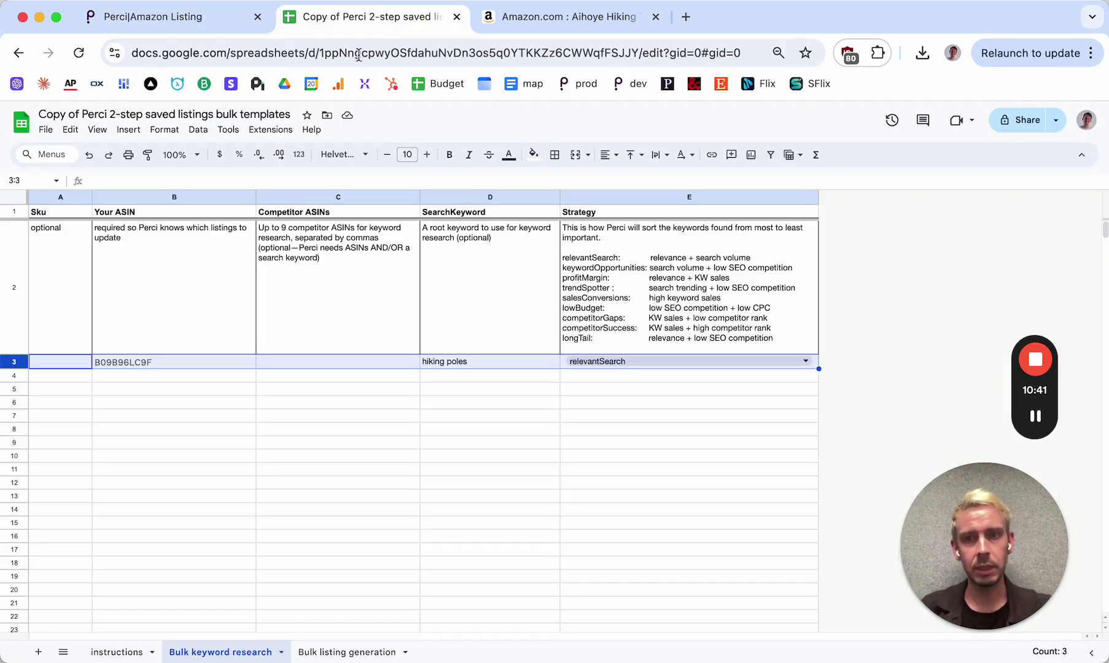
{"action": "left_click", "coordinate": [171, 361]}
{"action": "key", "text": "cmd+c"}
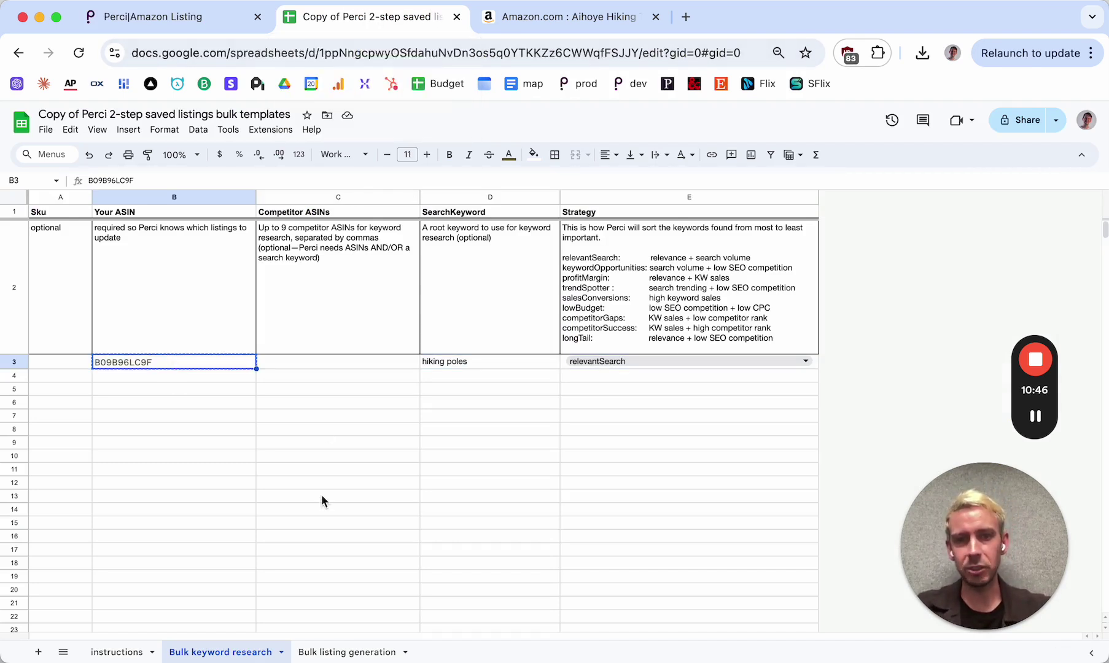
Clear the unneeded sample rows 4 and 5 on the Bulk listing generation sheet
{"action": "left_click", "coordinate": [355, 655]}
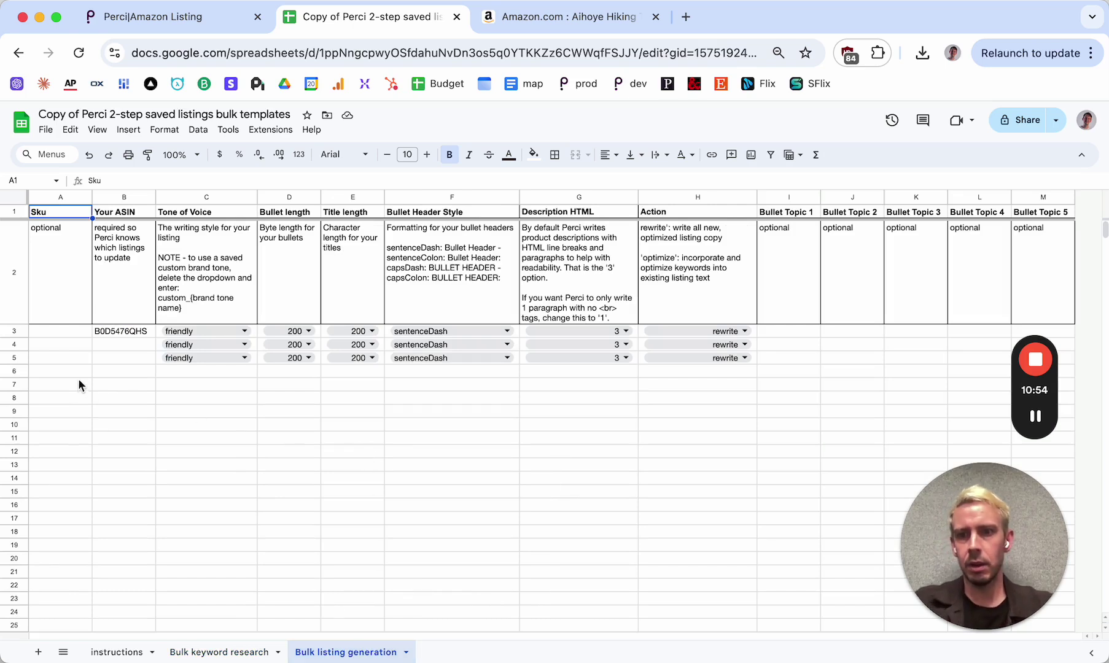
{"action": "left_click", "coordinate": [14, 346]}
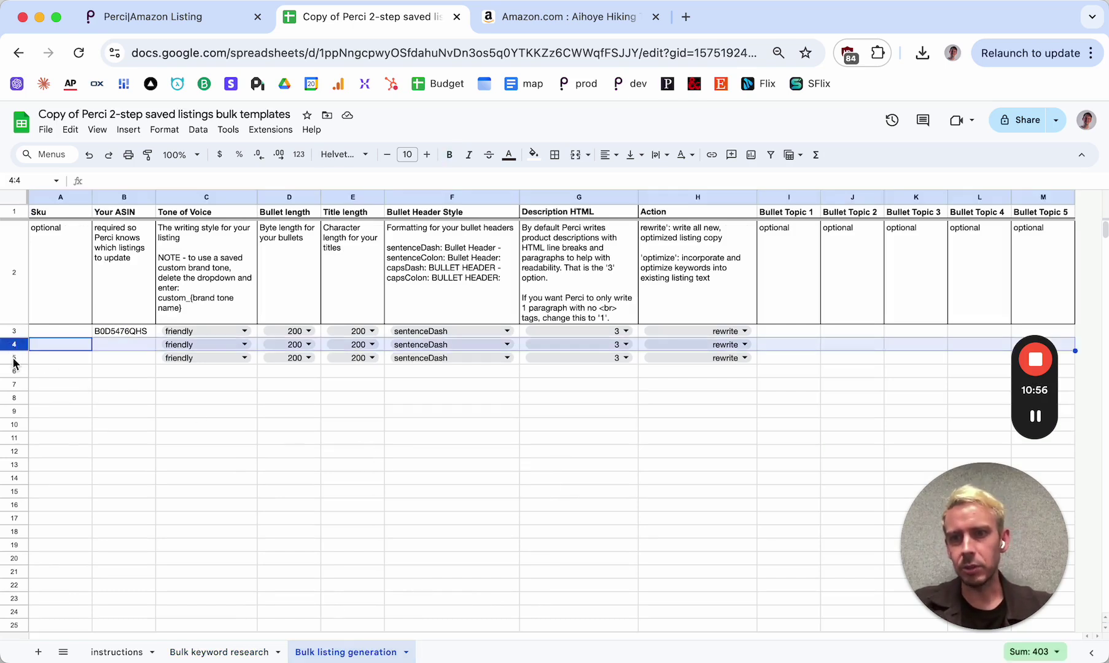
{"action": "left_click", "coordinate": [13, 358], "text": "shift"}
{"action": "key", "text": "Delete"}
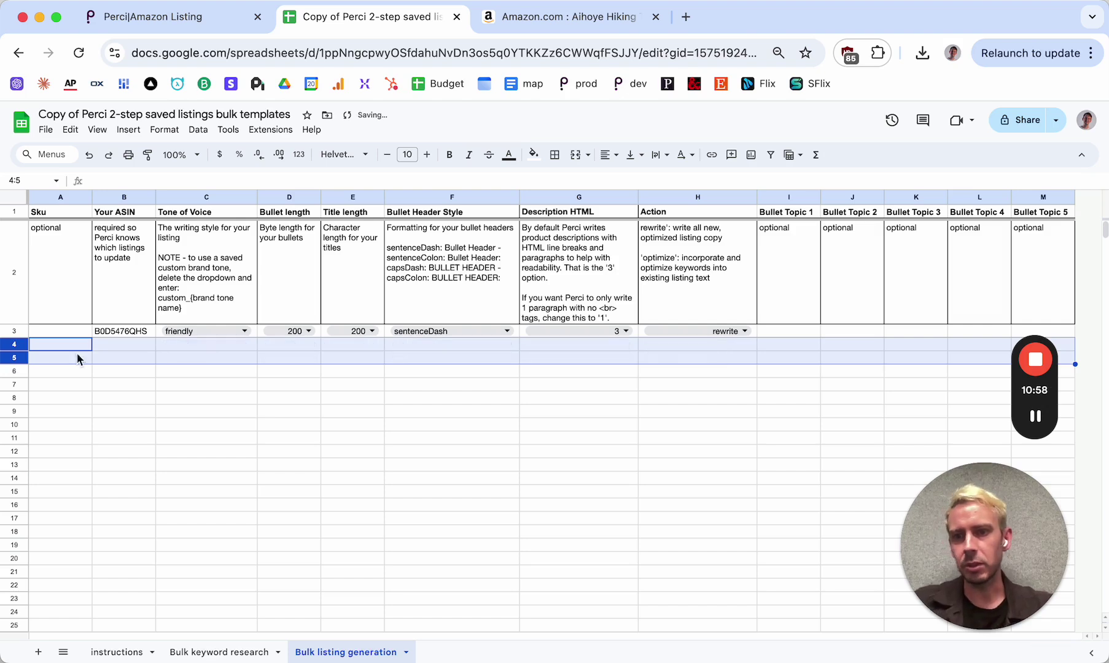
{"action": "left_click", "coordinate": [180, 360]}
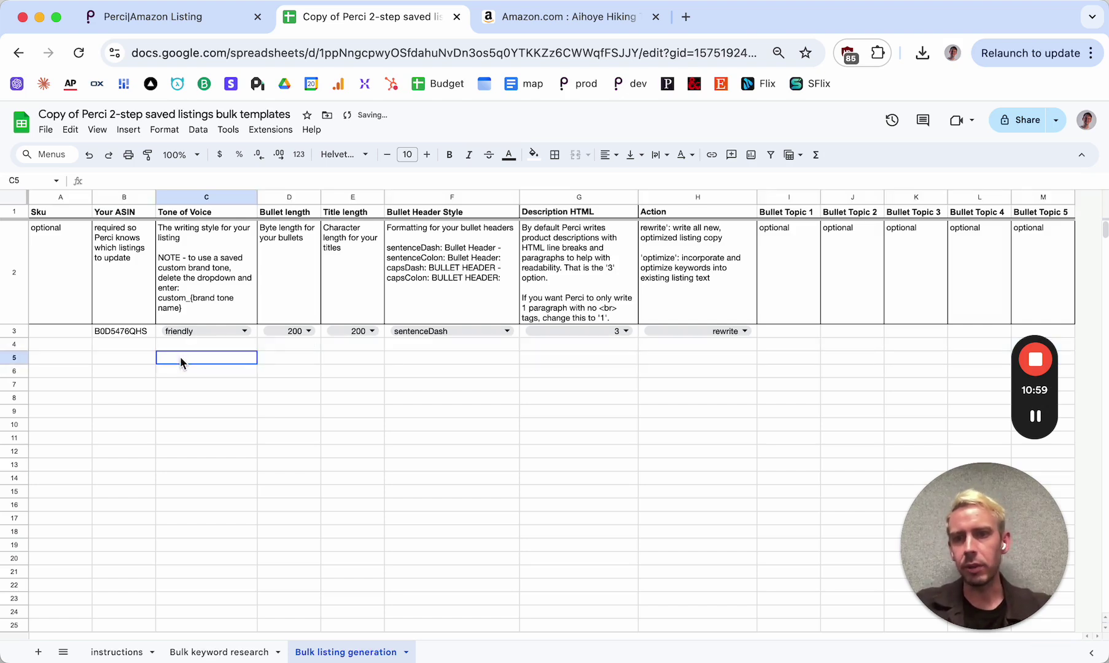
Replace the sample value under Your ASIN in row 3 with the copied ASIN B09B96LC9F
{"action": "left_click", "coordinate": [15, 332]}
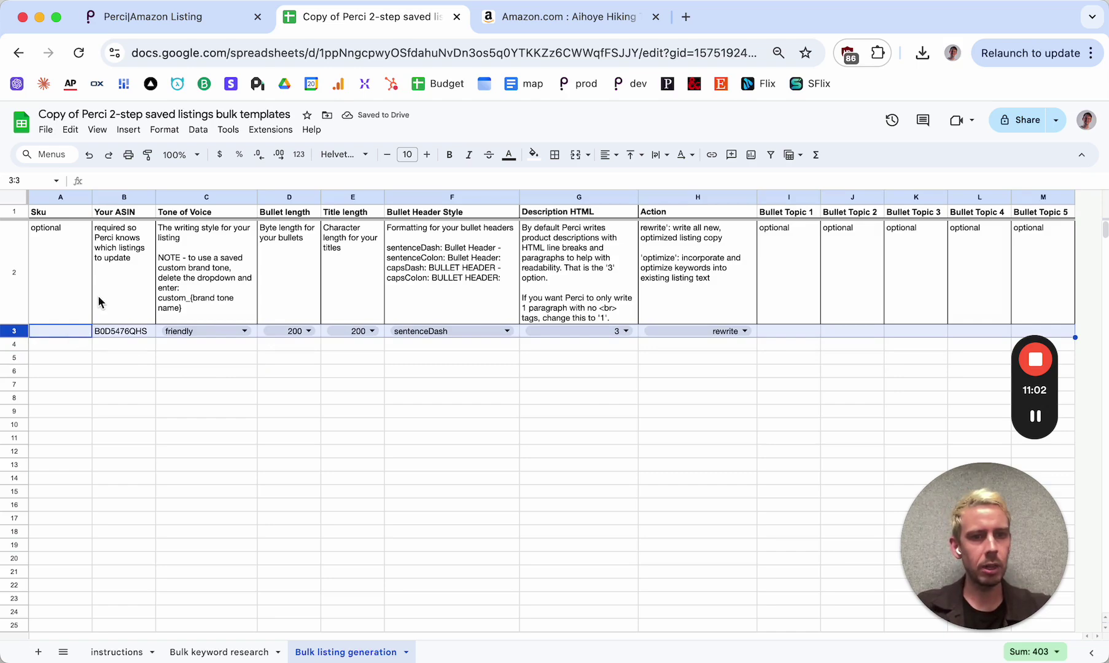
{"action": "scroll", "coordinate": [53, 245], "scroll_direction": "up", "scroll_amount": 5}
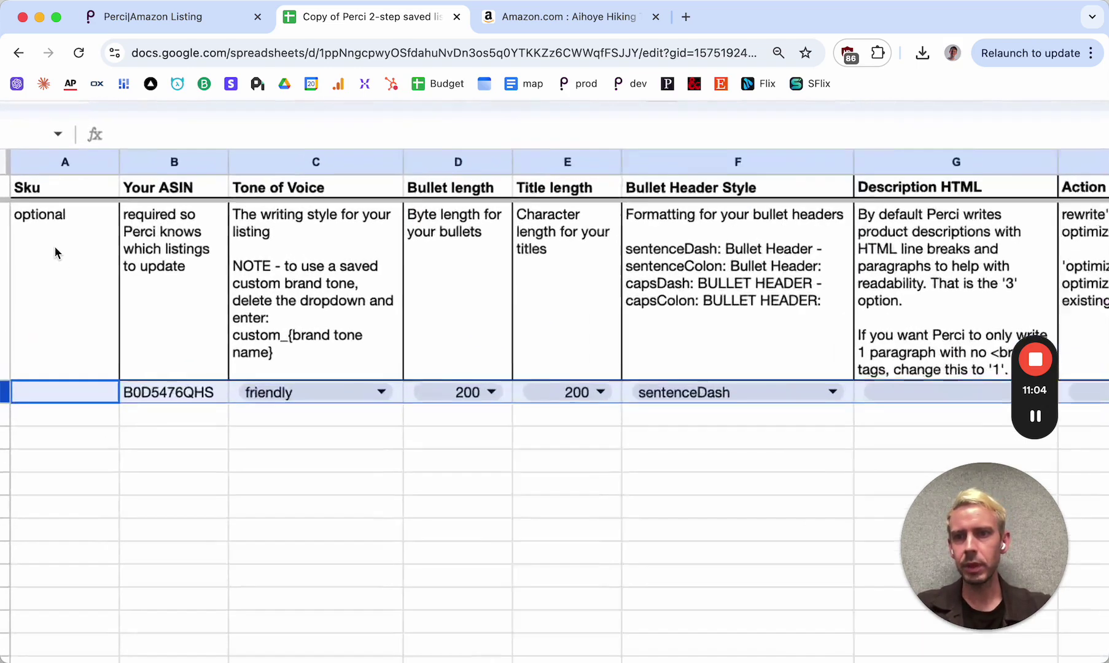
{"action": "scroll", "coordinate": [53, 245], "scroll_direction": "down", "scroll_amount": 5}
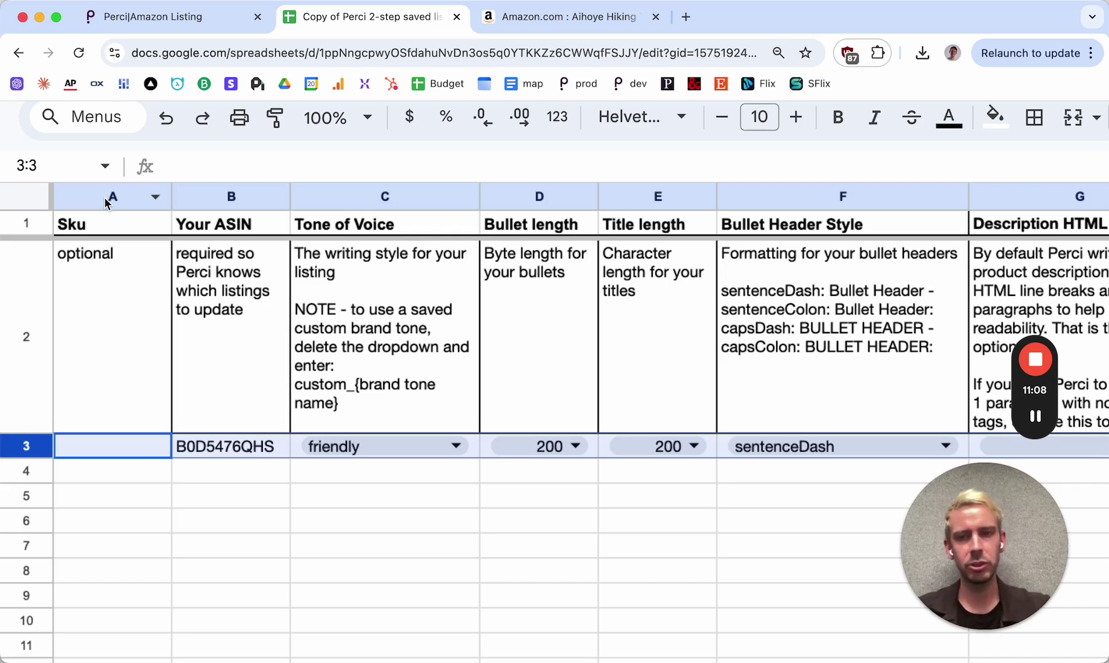
{"action": "left_click", "coordinate": [107, 340]}
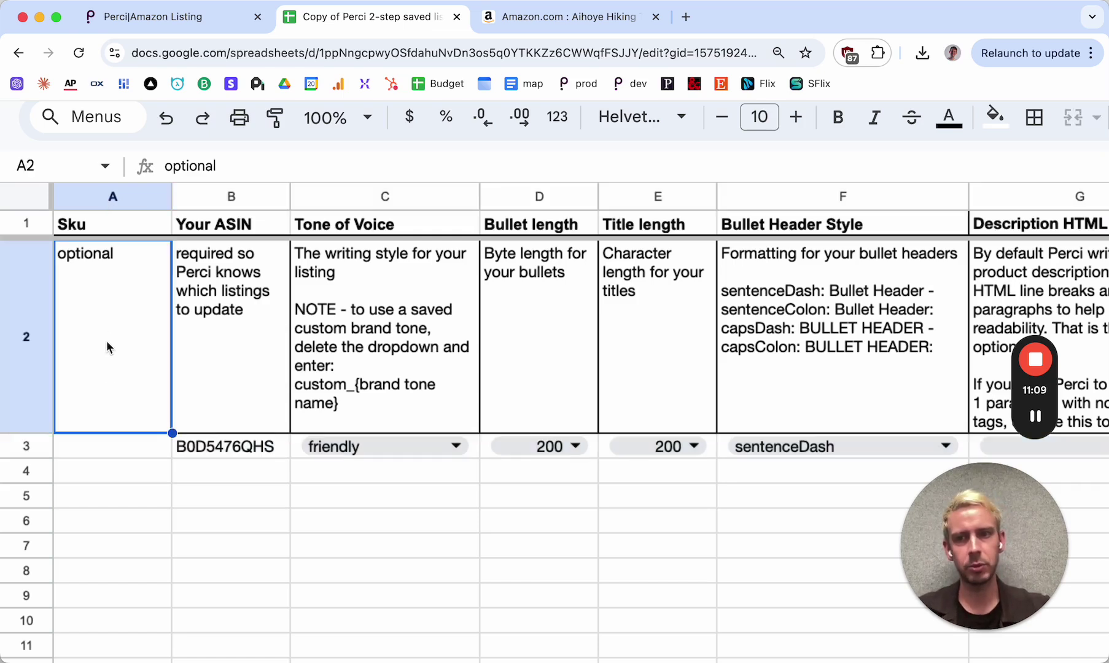
{"action": "left_click", "coordinate": [238, 207]}
{"action": "left_click", "coordinate": [227, 446]}
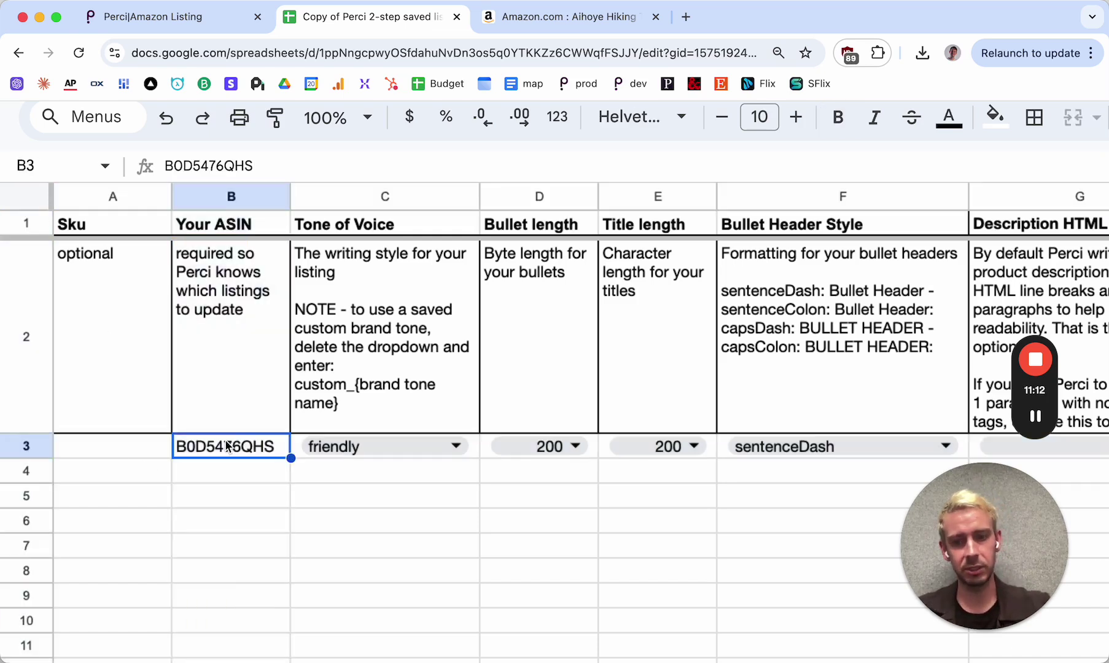
{"action": "key", "text": "super+v"}
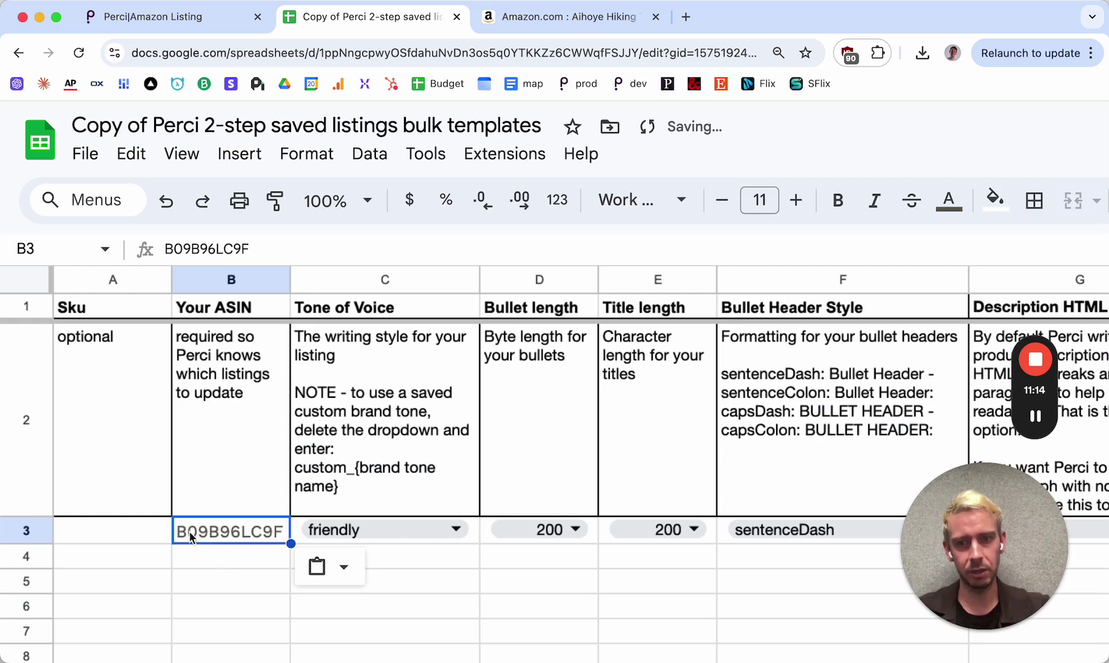
Set the Tone of Voice in row 3 to formal
{"action": "scroll", "coordinate": [264, 442], "scroll_direction": "down", "scroll_amount": 1}
{"action": "scroll", "coordinate": [282, 411], "scroll_direction": "up", "scroll_amount": 1}
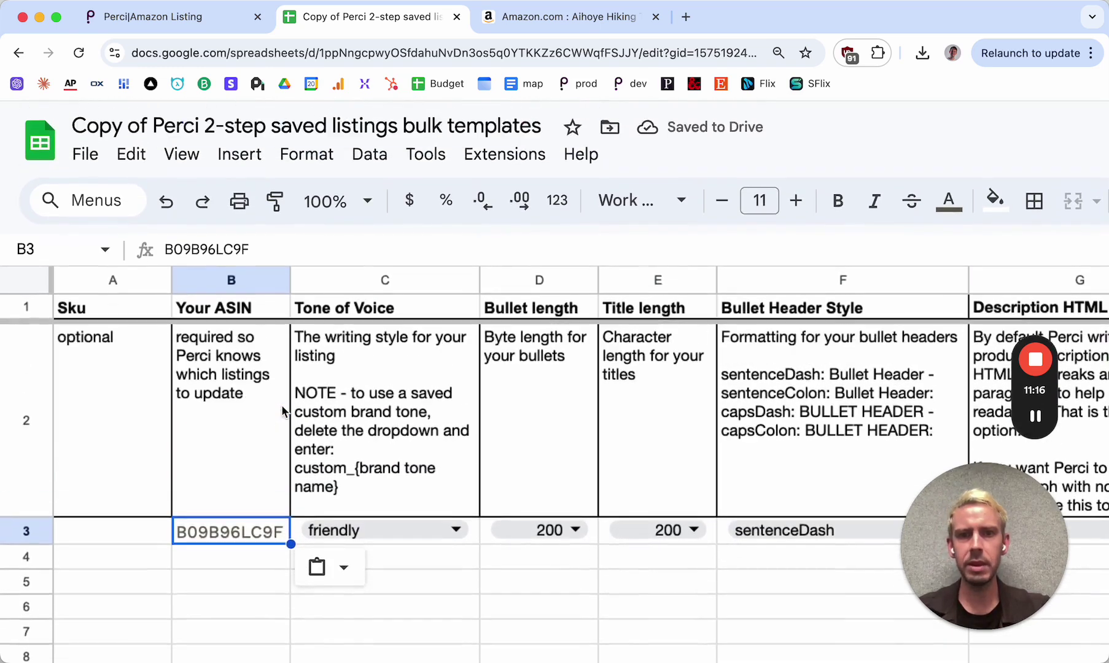
{"action": "key", "text": "super+minus"}
{"action": "key", "text": "super+minus"}
{"action": "key", "text": "super+minus"}
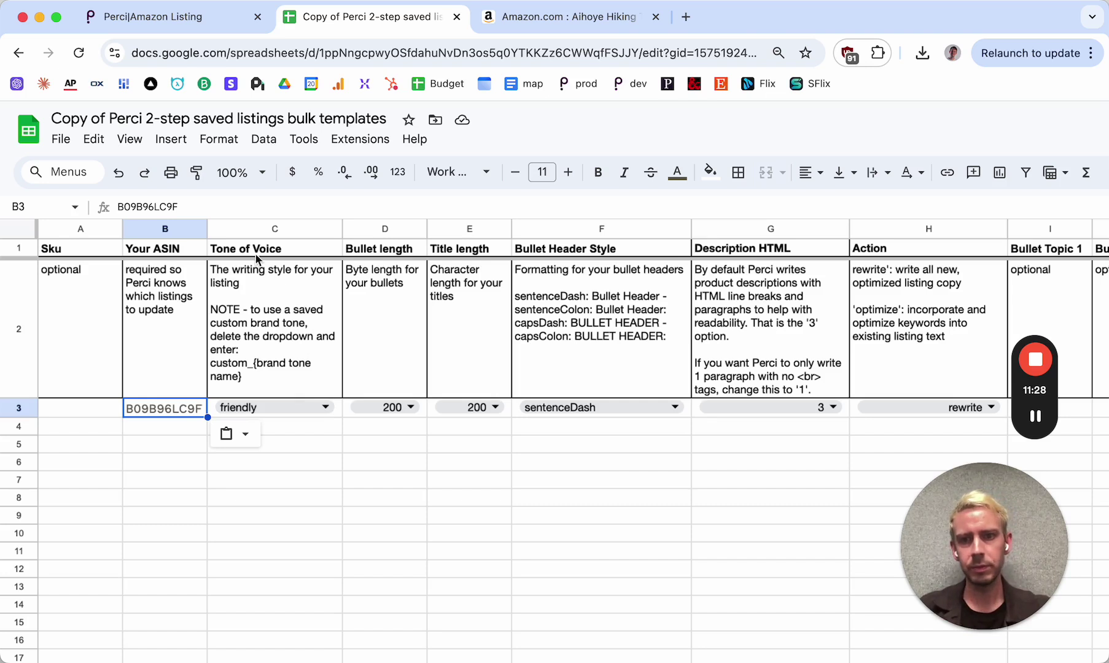
{"action": "left_click", "coordinate": [256, 227]}
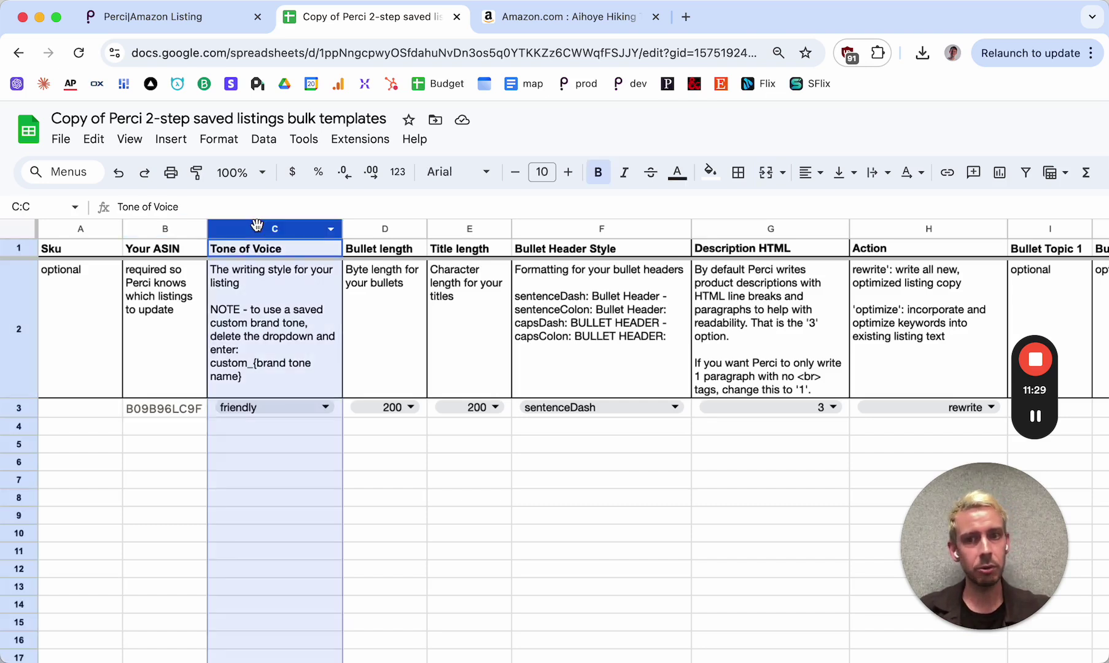
{"action": "left_click", "coordinate": [324, 407]}
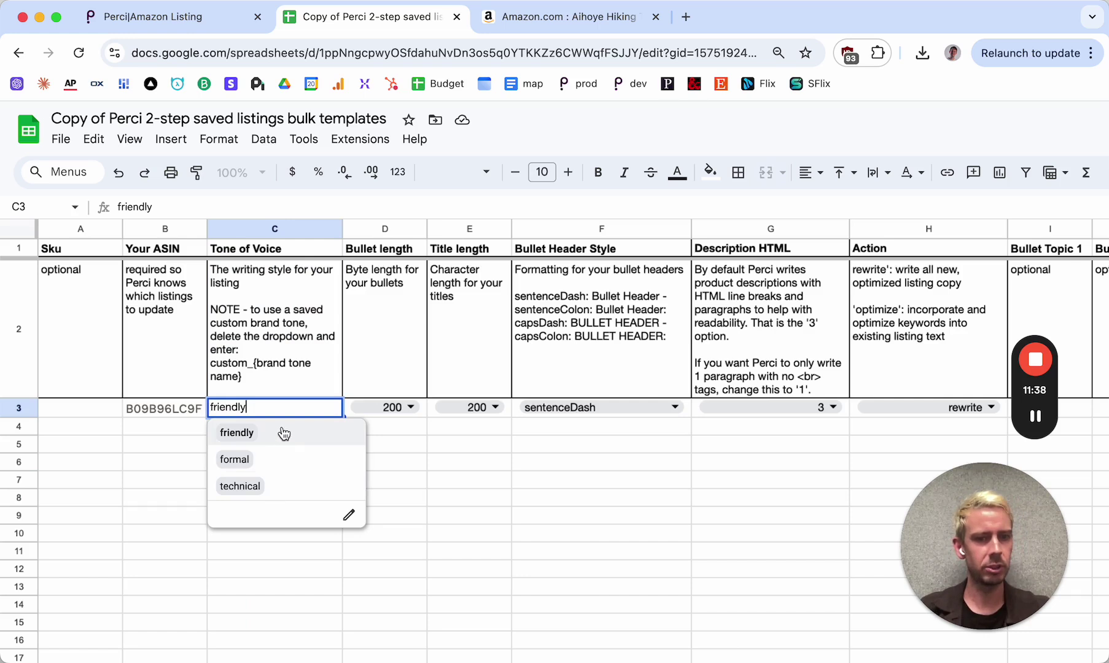
{"action": "left_click", "coordinate": [273, 460]}
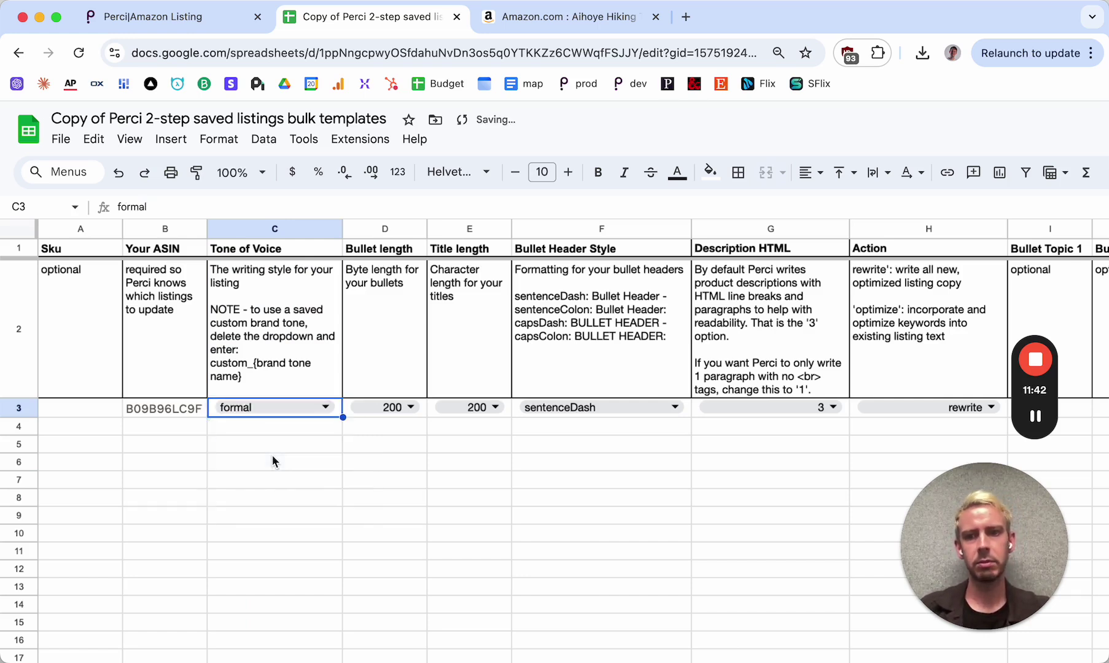
Read the Tone of Voice note on entering a saved brand tone in the form custom_{brand tone name}
{"action": "double_click", "coordinate": [228, 376]}
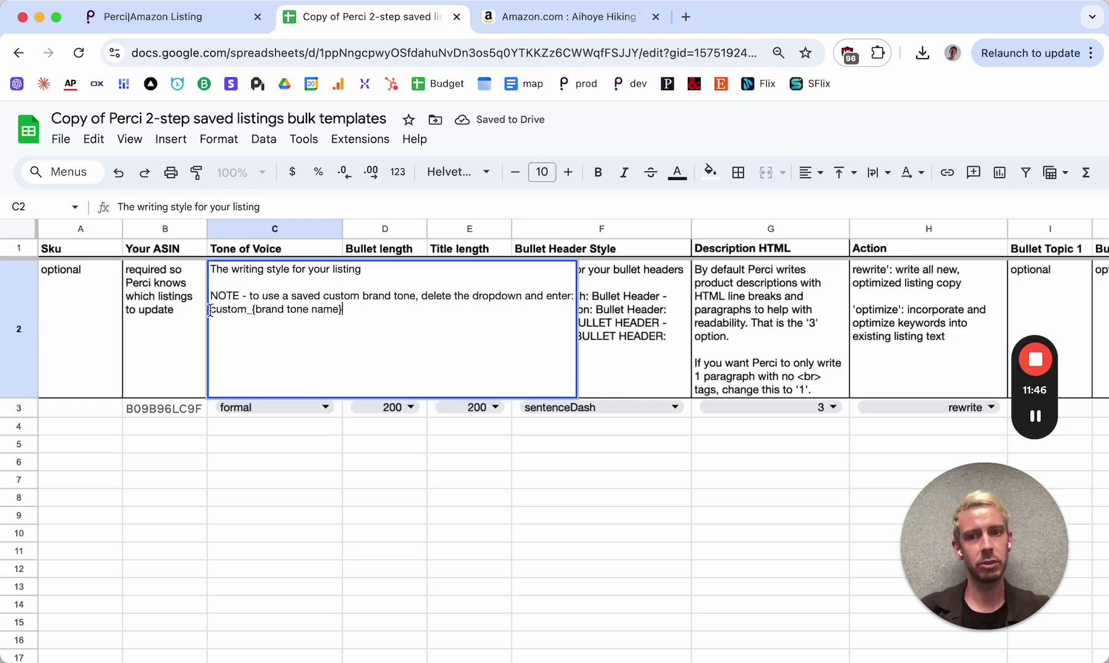
{"action": "left_click_drag", "start_coordinate": [210, 311], "coordinate": [339, 309]}
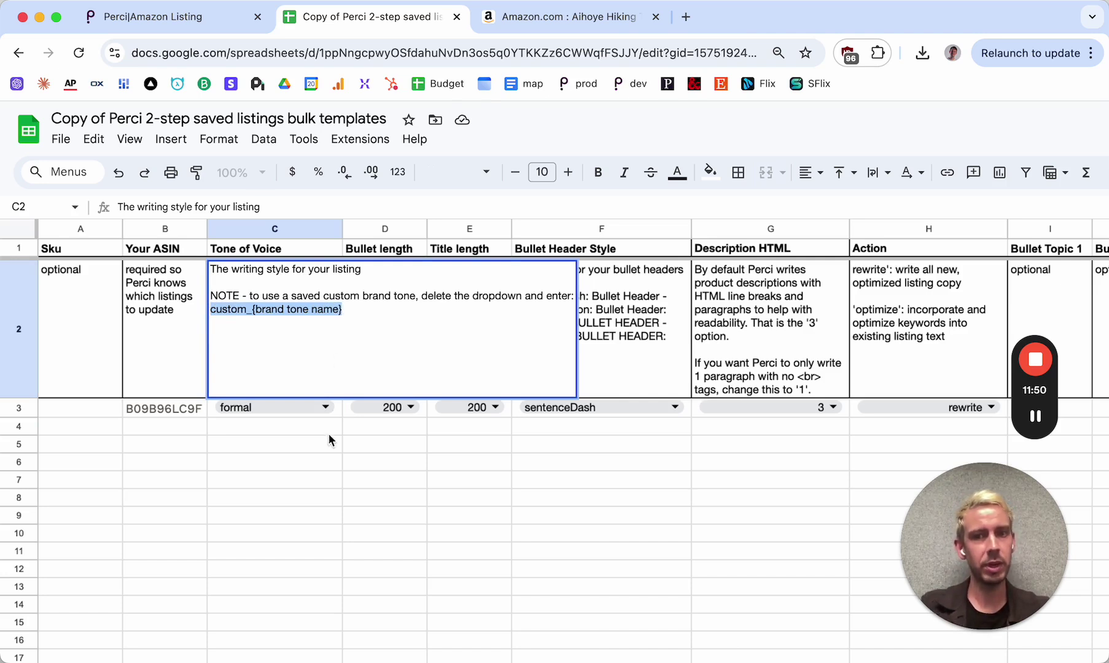
{"action": "left_click", "coordinate": [339, 412]}
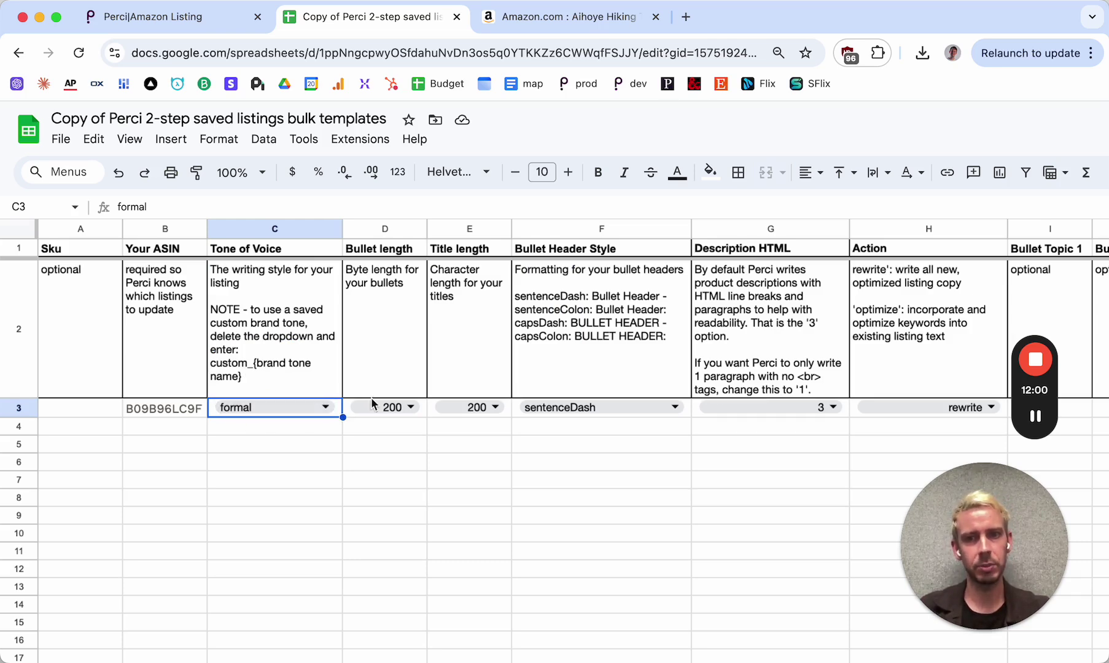
Check the Aihoye product page on Amazon for how the first bullet's header "High Quality -" is formatted
{"action": "scroll", "coordinate": [393, 258], "scroll_direction": "right", "scroll_amount": 5}
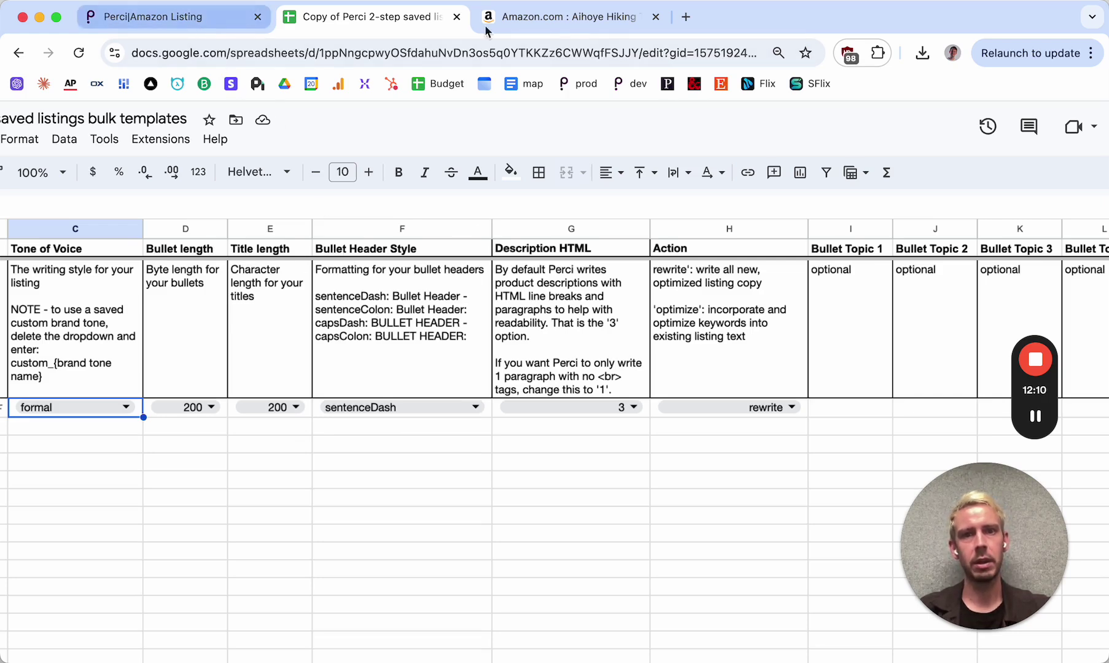
{"action": "left_click", "coordinate": [593, 18]}
{"action": "scroll", "coordinate": [533, 396], "scroll_direction": "down", "scroll_amount": 10}
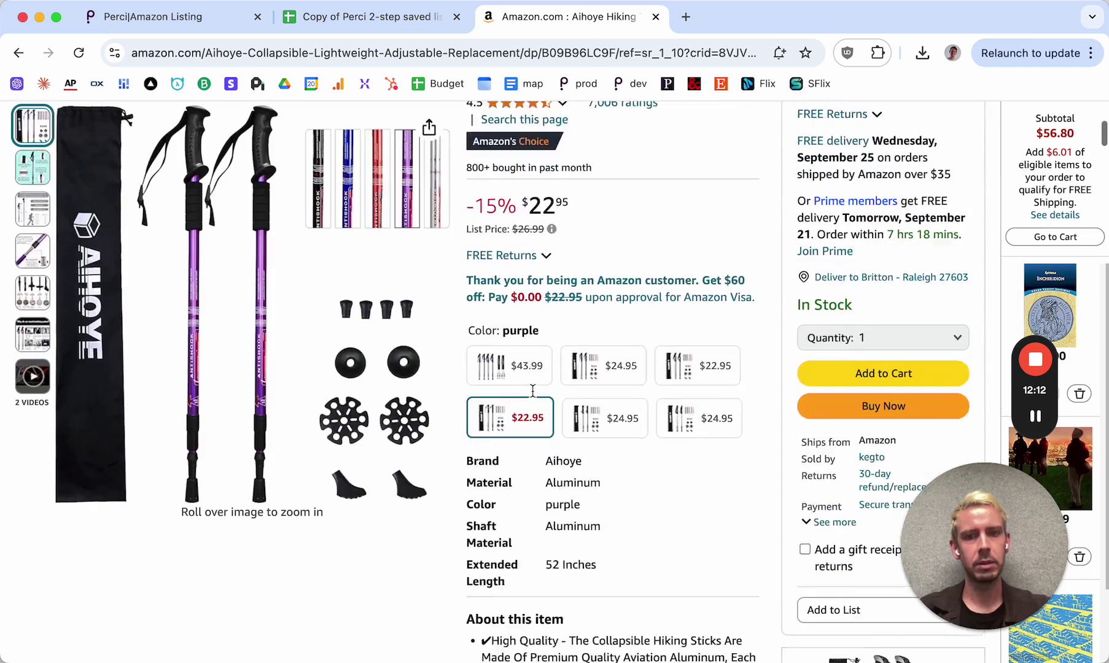
{"action": "scroll", "coordinate": [533, 396], "scroll_direction": "down", "scroll_amount": 3}
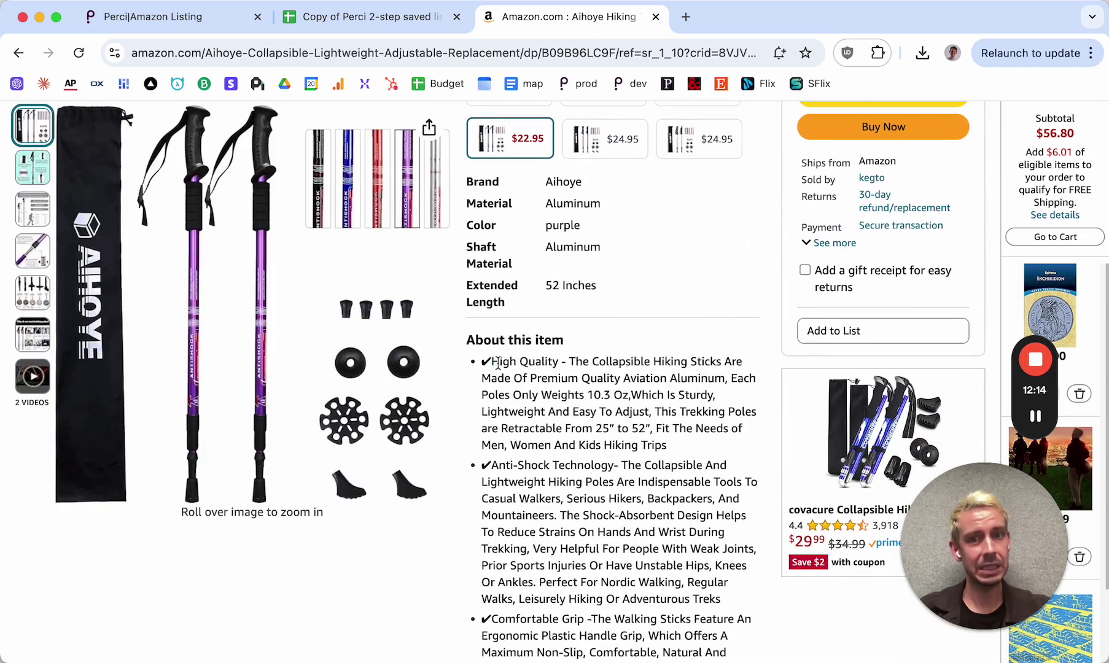
{"action": "left_click_drag", "start_coordinate": [492, 361], "coordinate": [559, 361]}
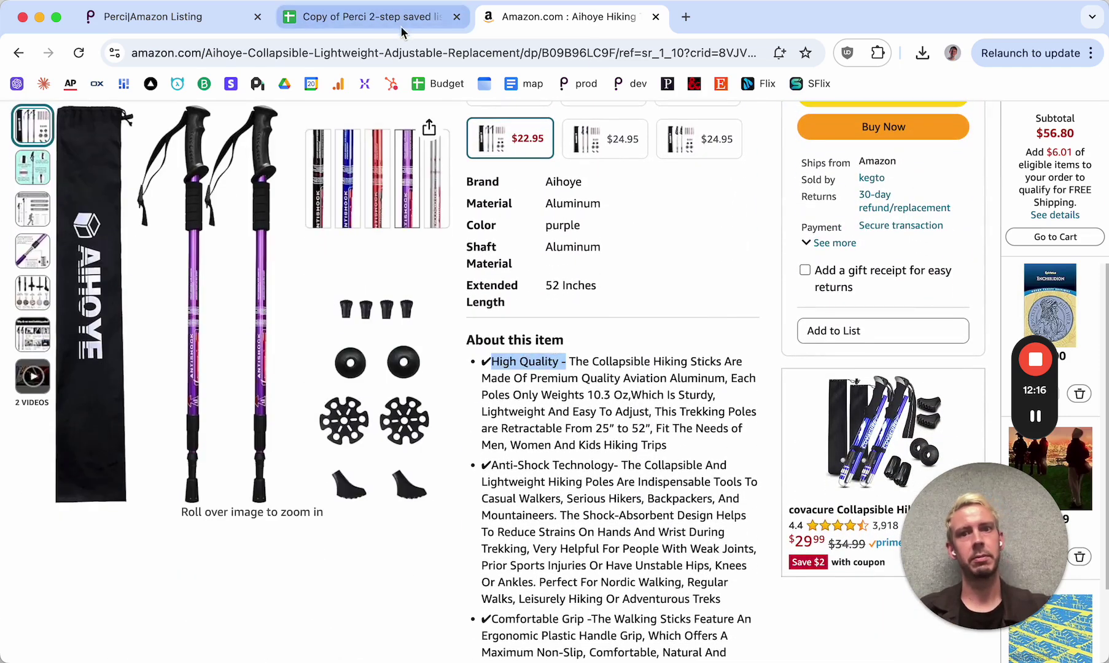
Return to the Bulk listing generation sheet and review the Description HTML and Action options
{"action": "left_click", "coordinate": [393, 18]}
{"action": "scroll", "coordinate": [355, 381], "scroll_direction": "right", "scroll_amount": 2}
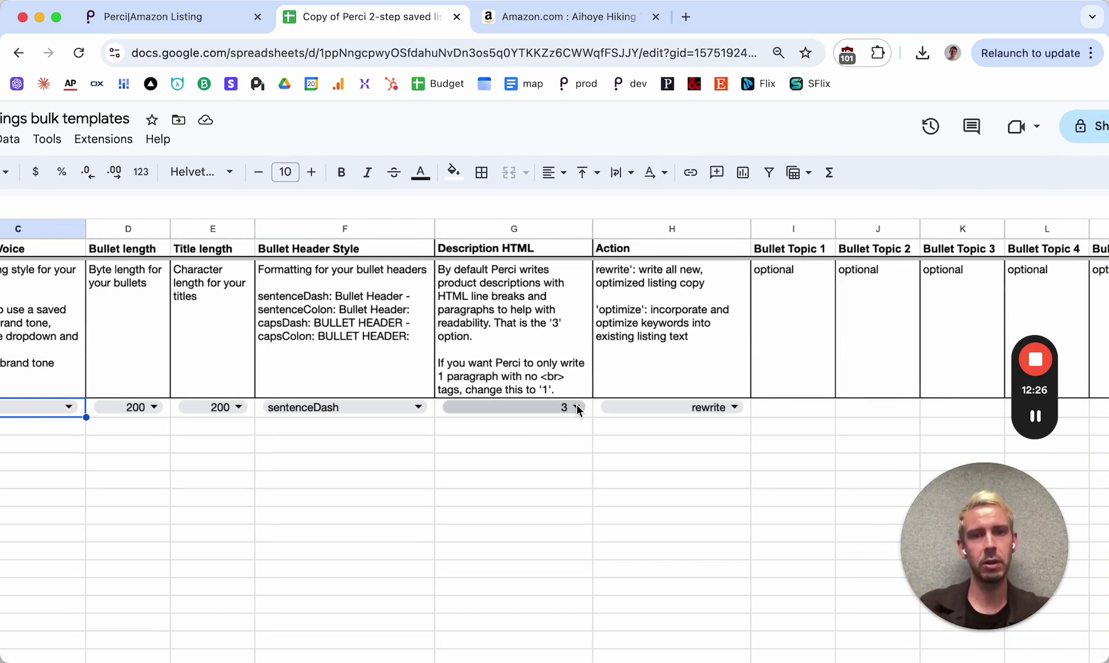
{"action": "scroll", "coordinate": [578, 409], "scroll_direction": "right", "scroll_amount": 2}
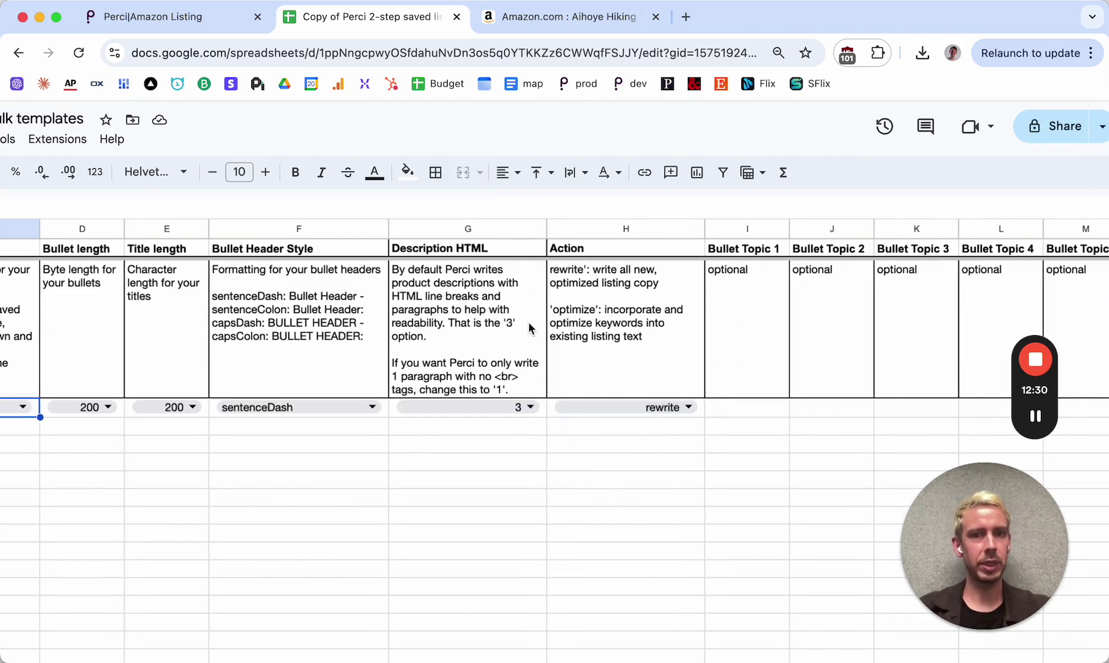
Try the optimize option as the Action in row 3, and set it back to rewrite
{"action": "left_click", "coordinate": [689, 408]}
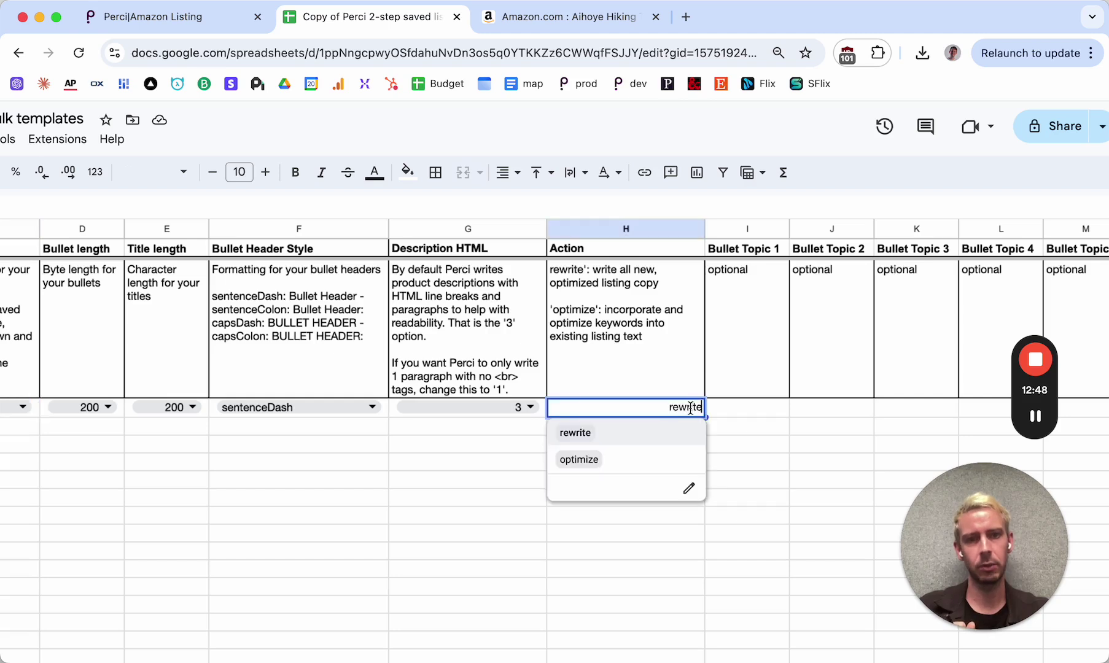
{"action": "left_click", "coordinate": [621, 456]}
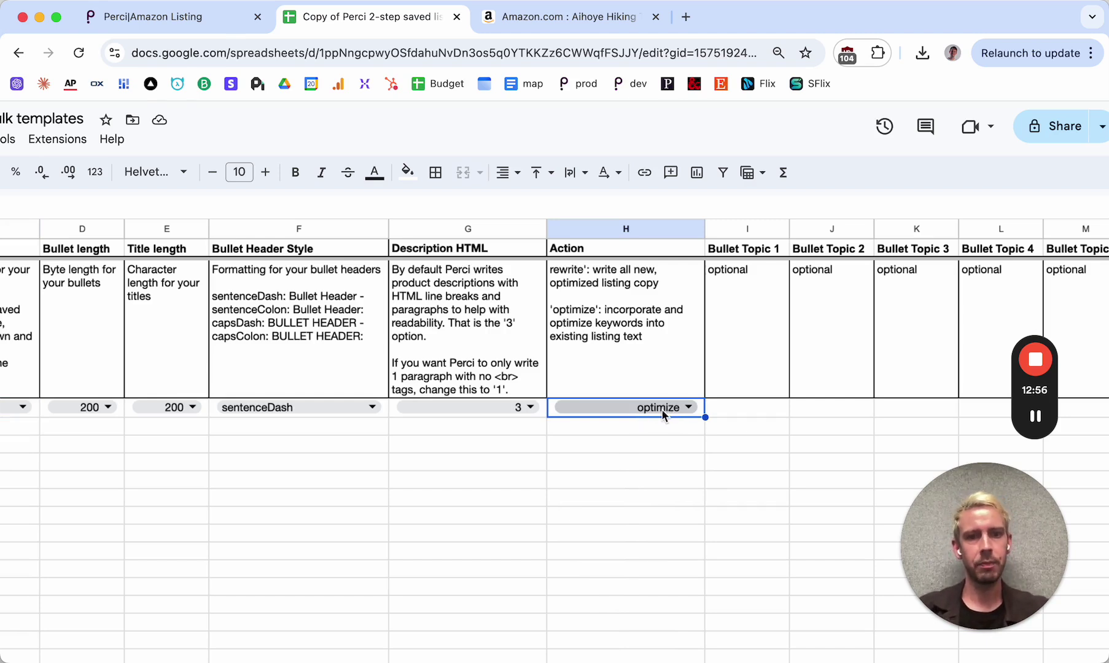
{"action": "scroll", "coordinate": [662, 410], "scroll_direction": "left", "scroll_amount": 5}
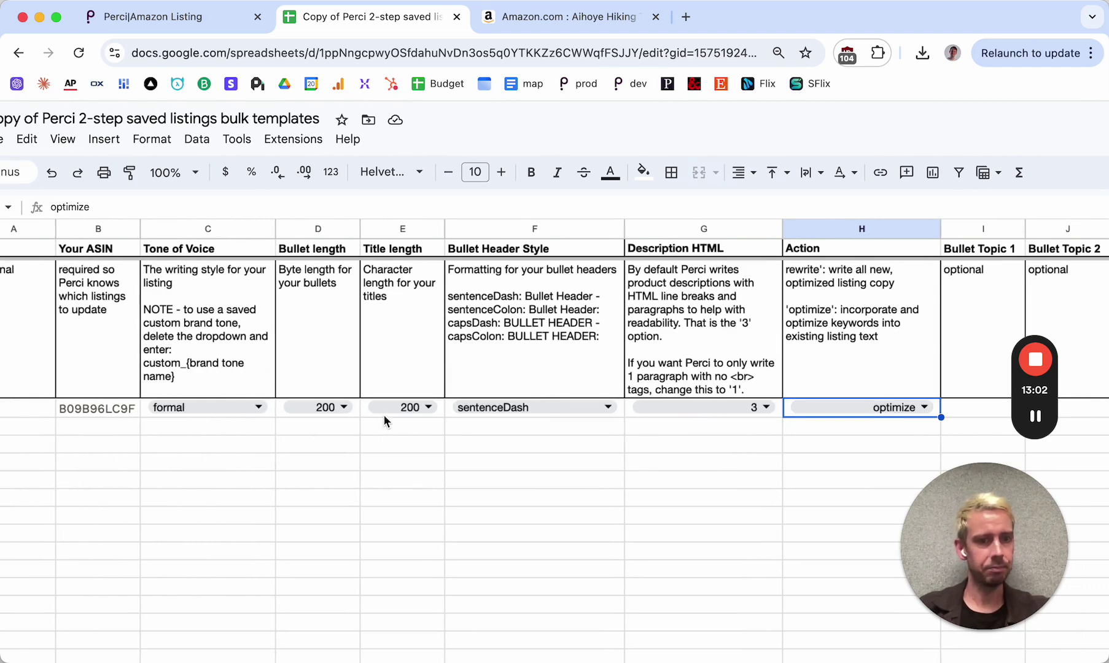
{"action": "scroll", "coordinate": [491, 408], "scroll_direction": "right", "scroll_amount": 5}
{"action": "double_click", "coordinate": [636, 410]}
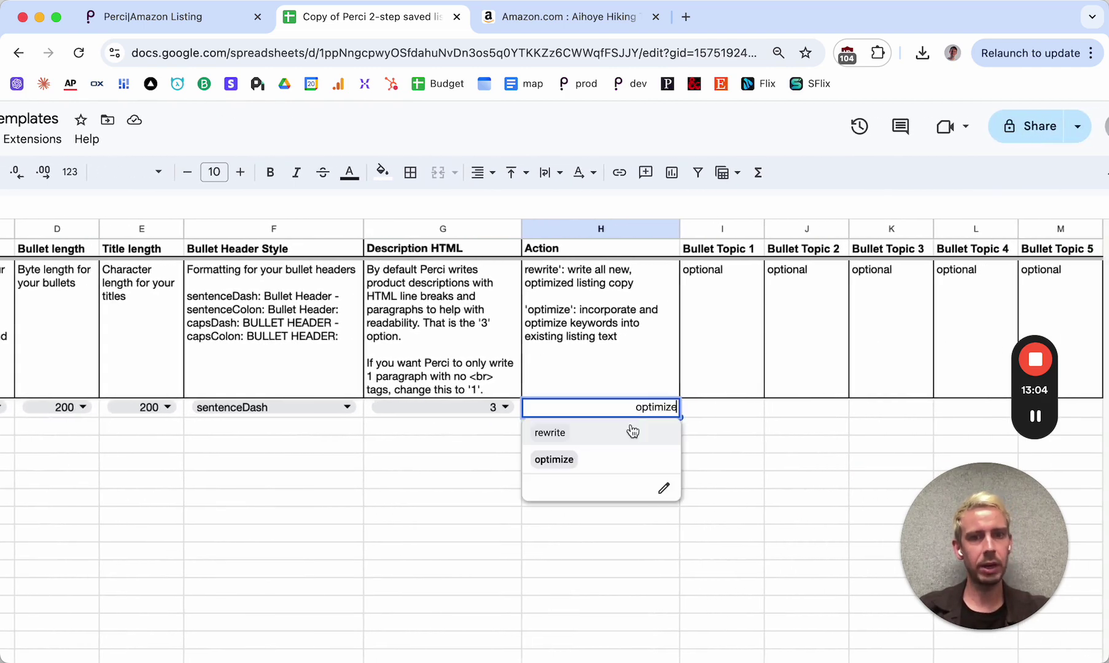
{"action": "left_click", "coordinate": [550, 432]}
{"action": "scroll", "coordinate": [485, 424], "scroll_direction": "left", "scroll_amount": 3}
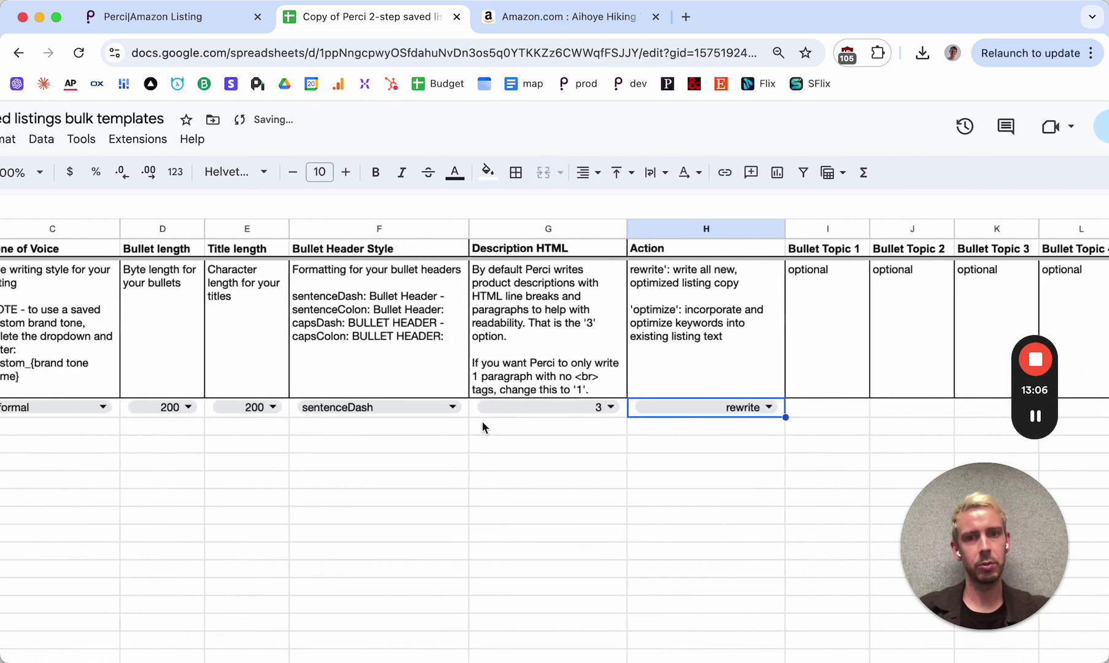
{"action": "scroll", "coordinate": [483, 425], "scroll_direction": "left", "scroll_amount": 5}
Review the optional Bullet Topic cells in row 3, from Bullet Topic 1 through Bullet Topic 4
{"action": "scroll", "coordinate": [694, 437], "scroll_direction": "right", "scroll_amount": 1}
{"action": "scroll", "coordinate": [694, 432], "scroll_direction": "right", "scroll_amount": 5}
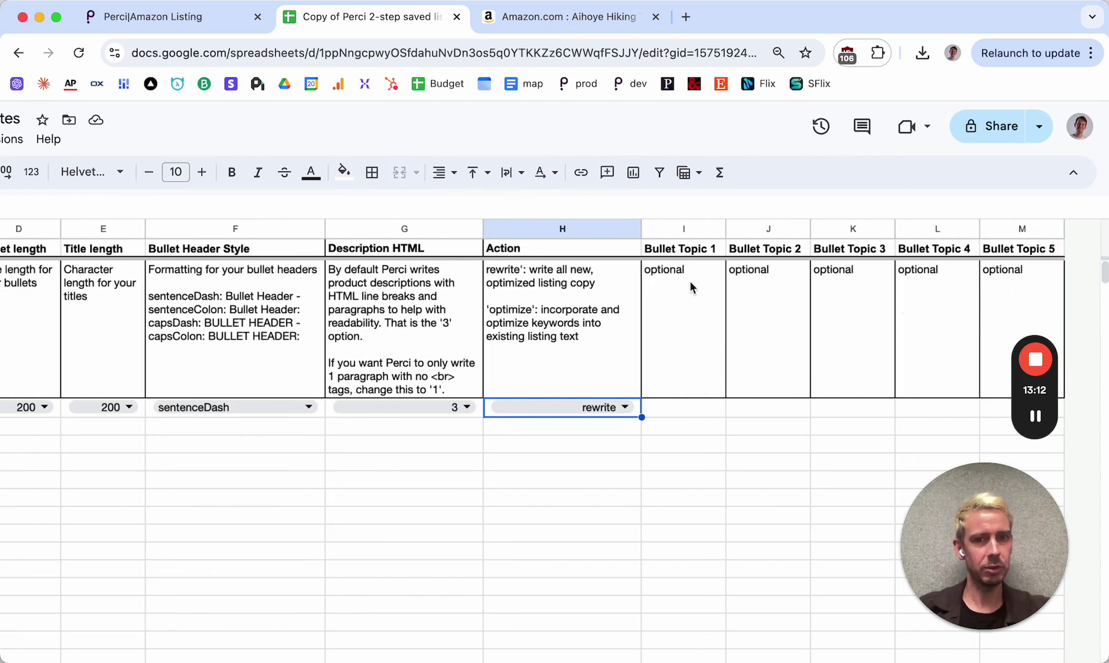
{"action": "left_click", "coordinate": [696, 405]}
{"action": "left_click", "coordinate": [775, 405]}
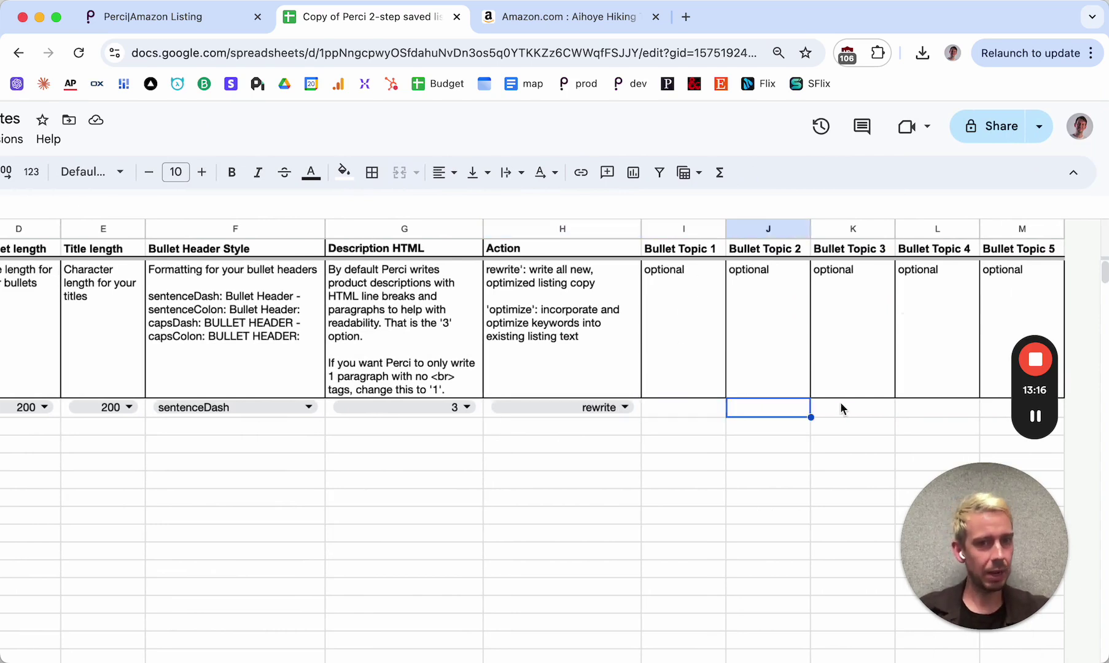
{"action": "left_click", "coordinate": [851, 406]}
{"action": "left_click", "coordinate": [915, 407]}
{"action": "key", "text": "super+minus"}
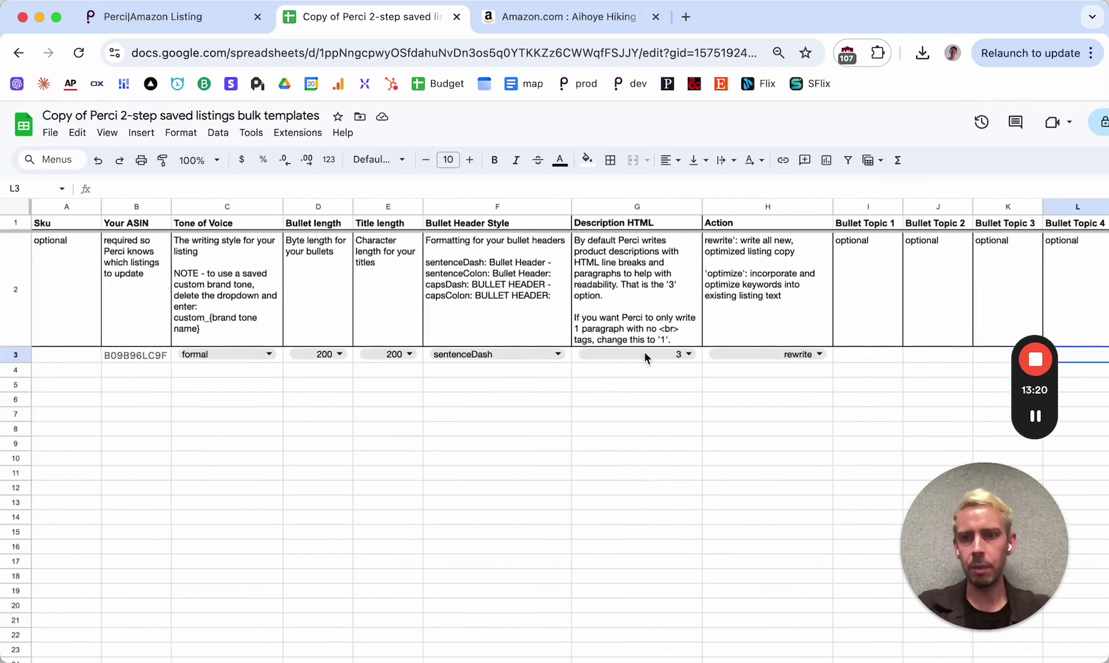
Fill row 3's ASIN and its settings from Tone of Voice through Action down to row 23
{"action": "left_click", "coordinate": [128, 354]}
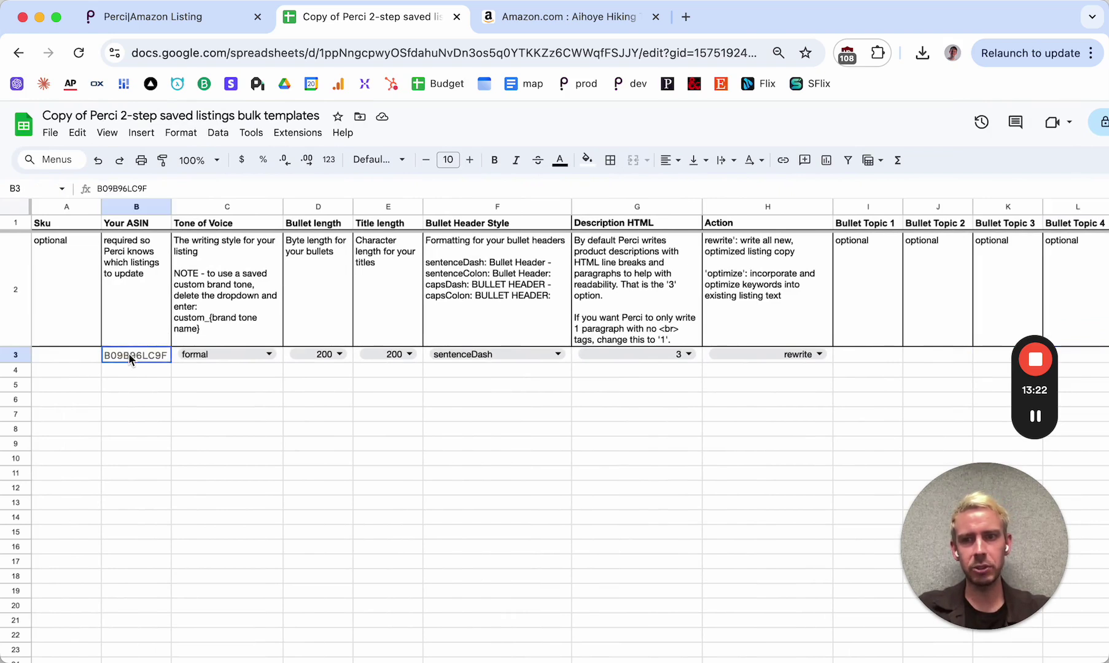
{"action": "left_click_drag", "start_coordinate": [170, 363], "coordinate": [166, 651]}
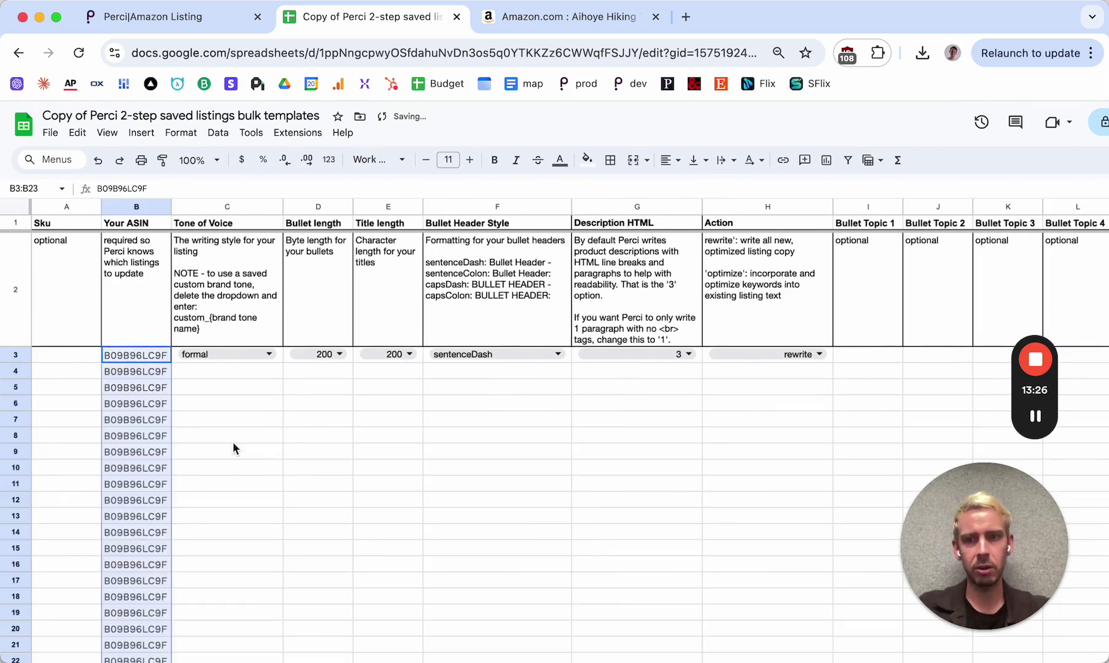
{"action": "left_click", "coordinate": [279, 358]}
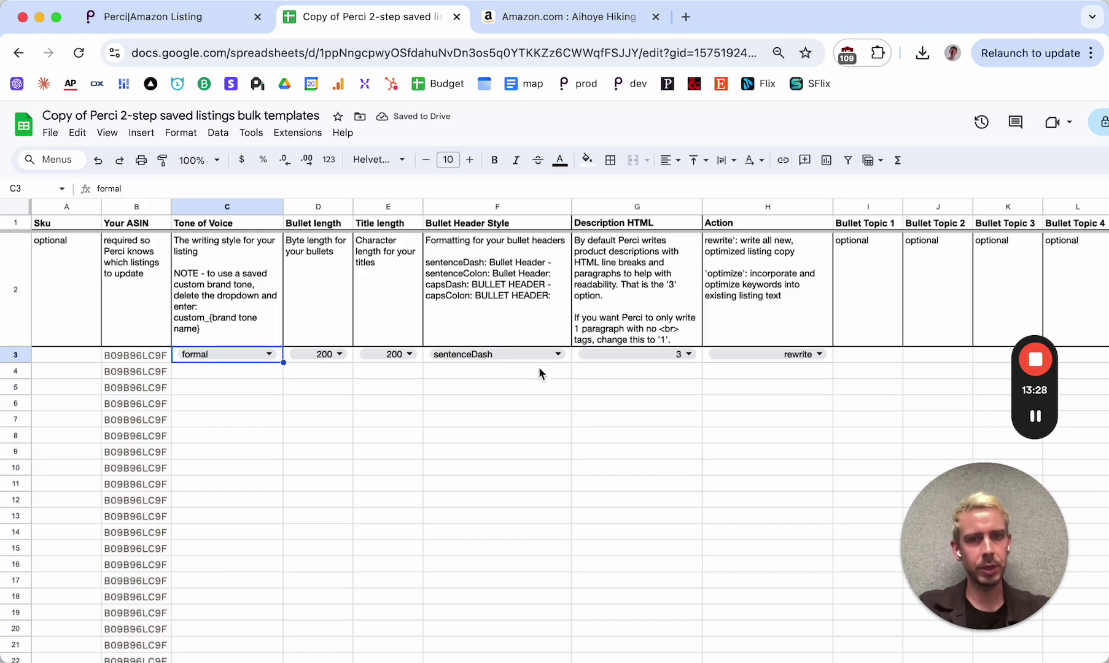
{"action": "left_click", "coordinate": [831, 361], "text": "shift"}
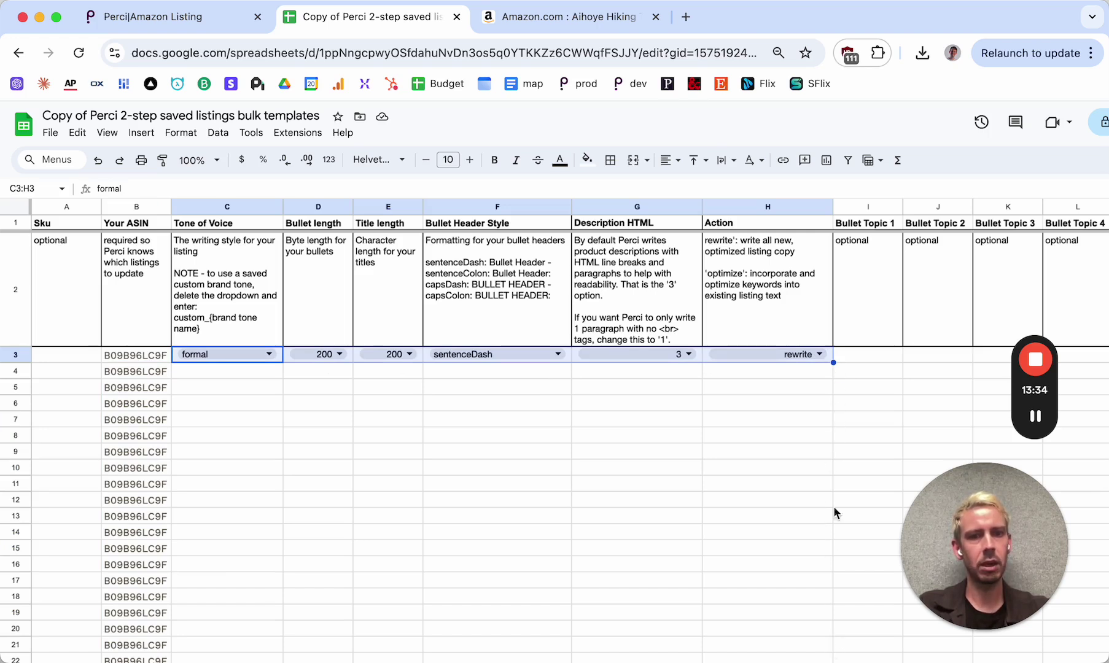
{"action": "left_click_drag", "start_coordinate": [832, 364], "coordinate": [827, 547]}
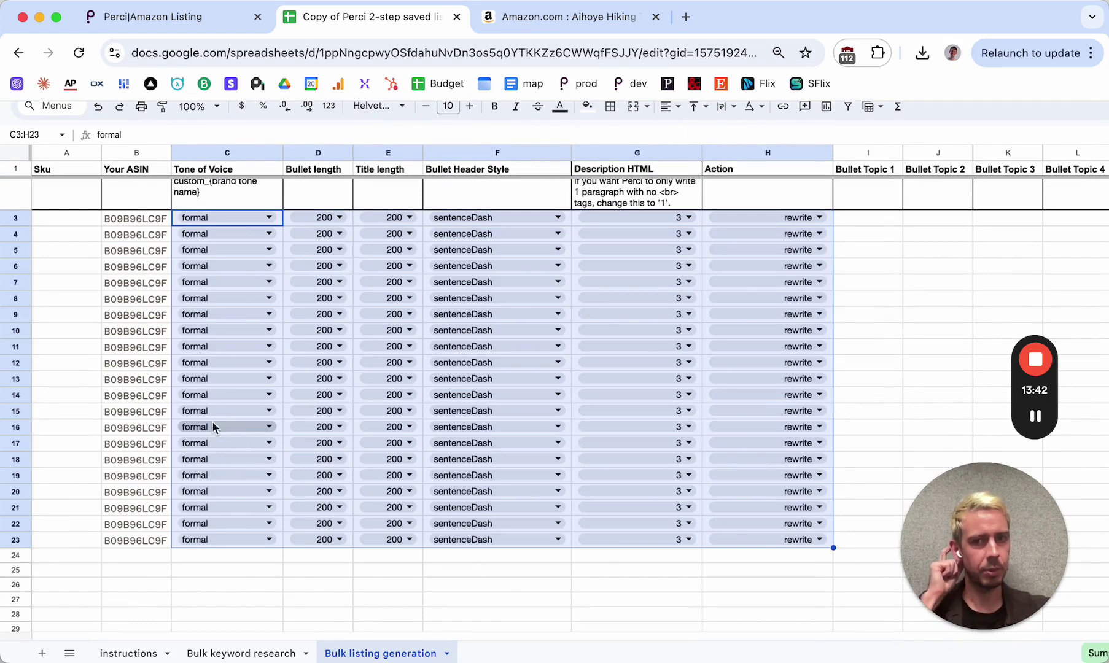
Examine the filled listing rows 3 to 23 and the first empty row below them
{"action": "left_click", "coordinate": [4, 332]}
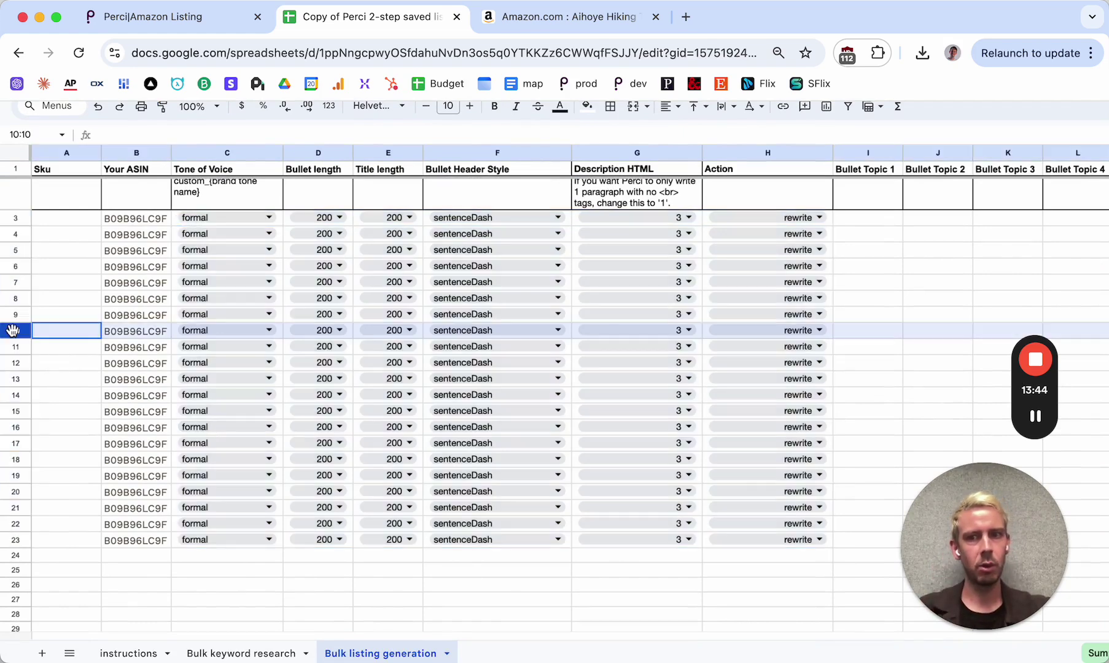
{"action": "left_click", "coordinate": [14, 220]}
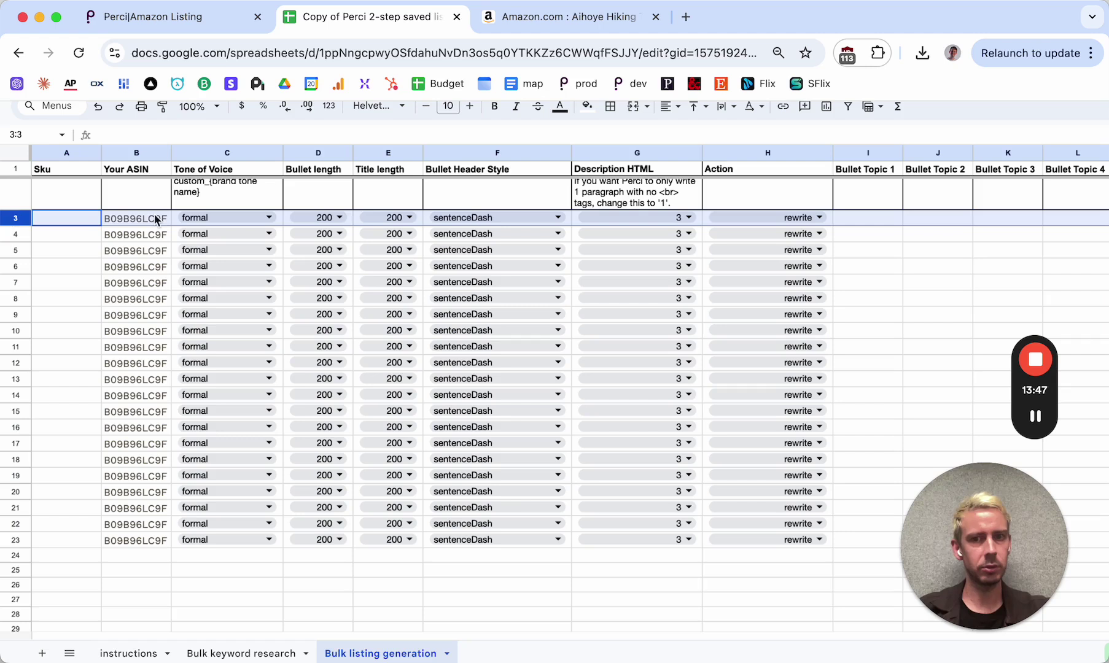
{"action": "left_click", "coordinate": [14, 492]}
{"action": "left_click", "coordinate": [13, 508]}
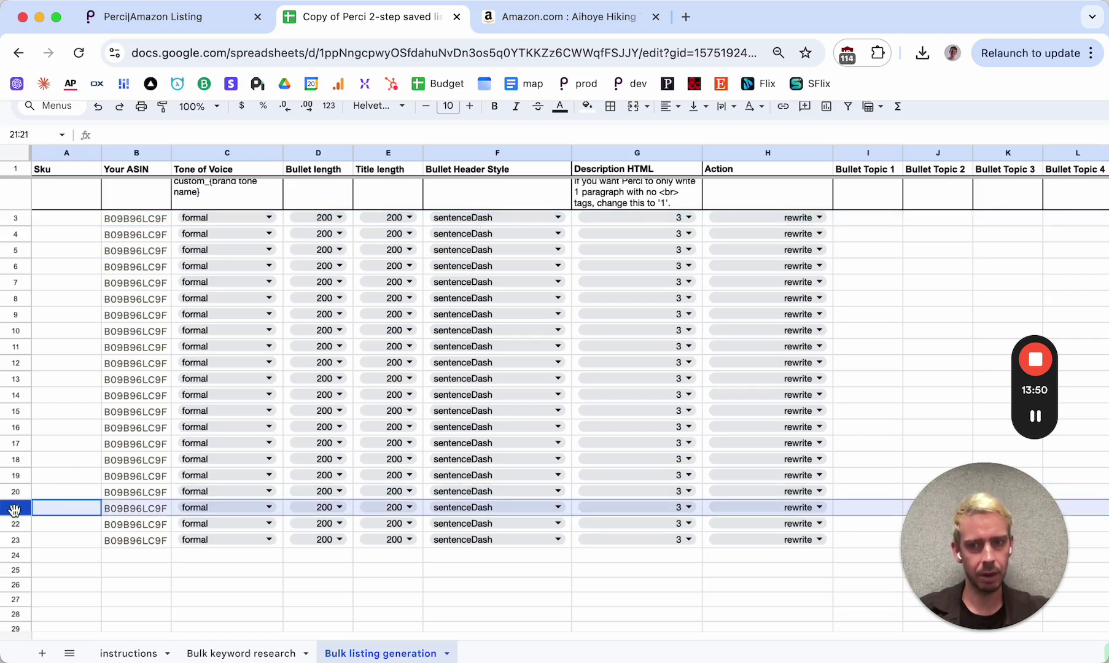
{"action": "left_click", "coordinate": [17, 524]}
{"action": "left_click", "coordinate": [21, 540]}
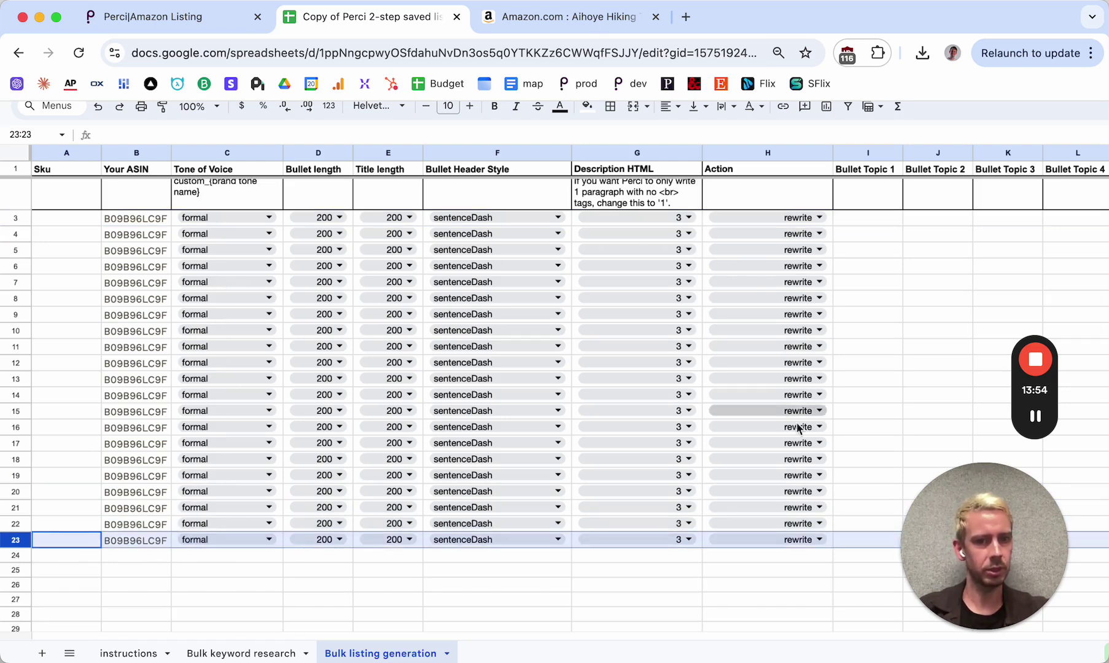
{"action": "scroll", "coordinate": [847, 553], "scroll_direction": "up", "scroll_amount": 3}
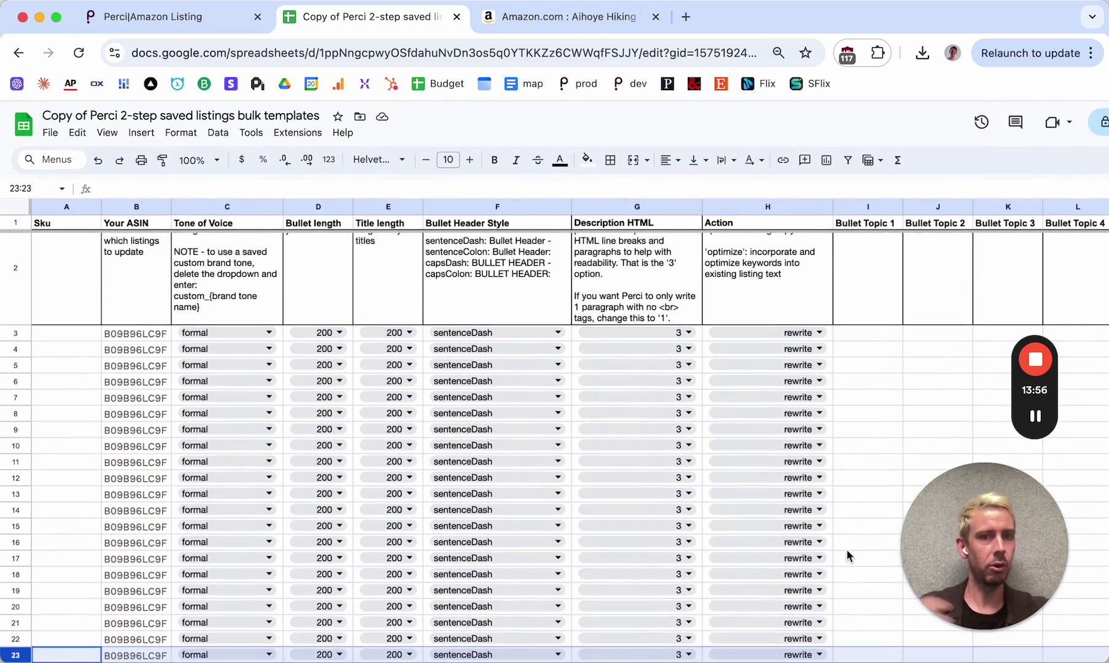
{"action": "scroll", "coordinate": [847, 551], "scroll_direction": "down", "scroll_amount": 3}
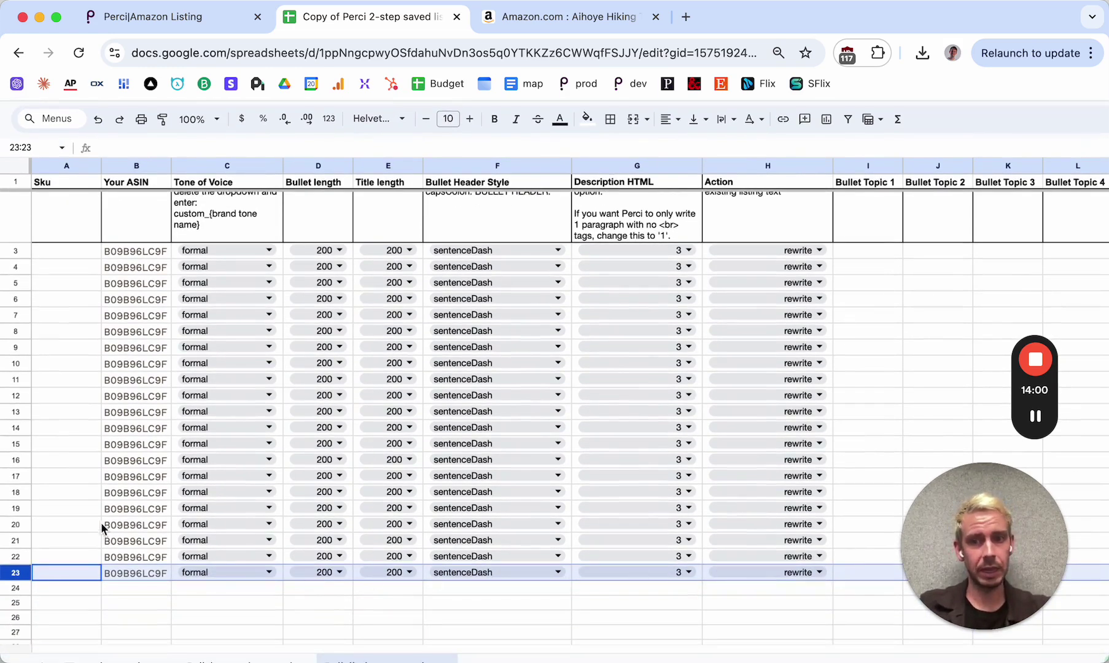
{"action": "scroll", "coordinate": [61, 487], "scroll_direction": "down", "scroll_amount": 5}
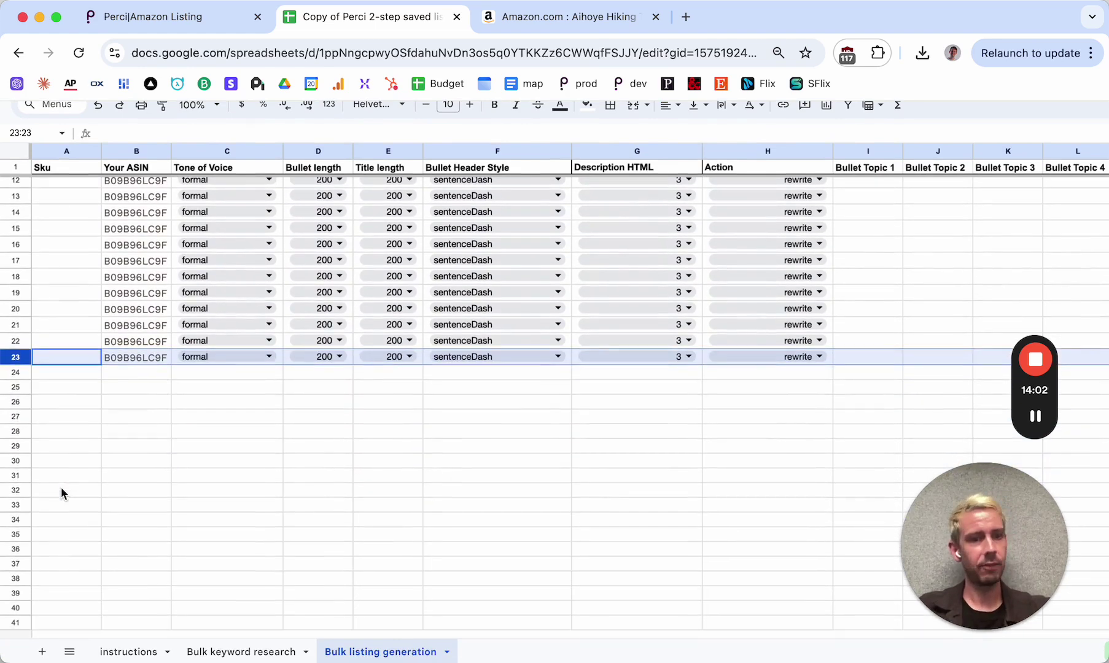
{"action": "left_click", "coordinate": [160, 372]}
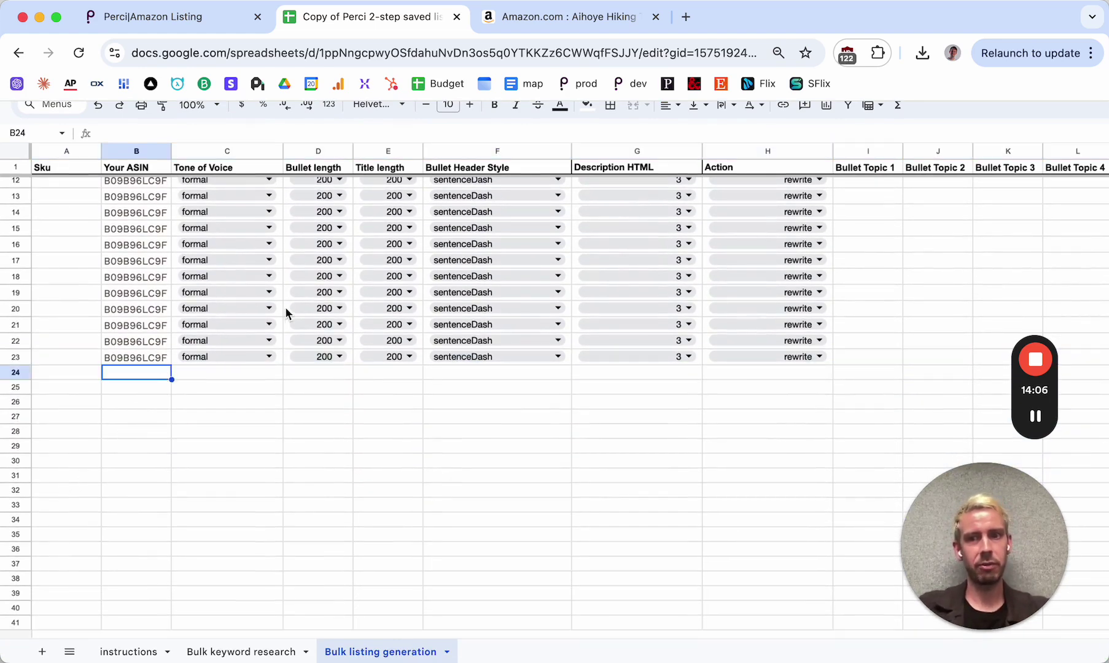
Set the Tone of Voice to friendly for rows 14 to 23
{"action": "scroll", "coordinate": [281, 360], "scroll_direction": "up", "scroll_amount": 5}
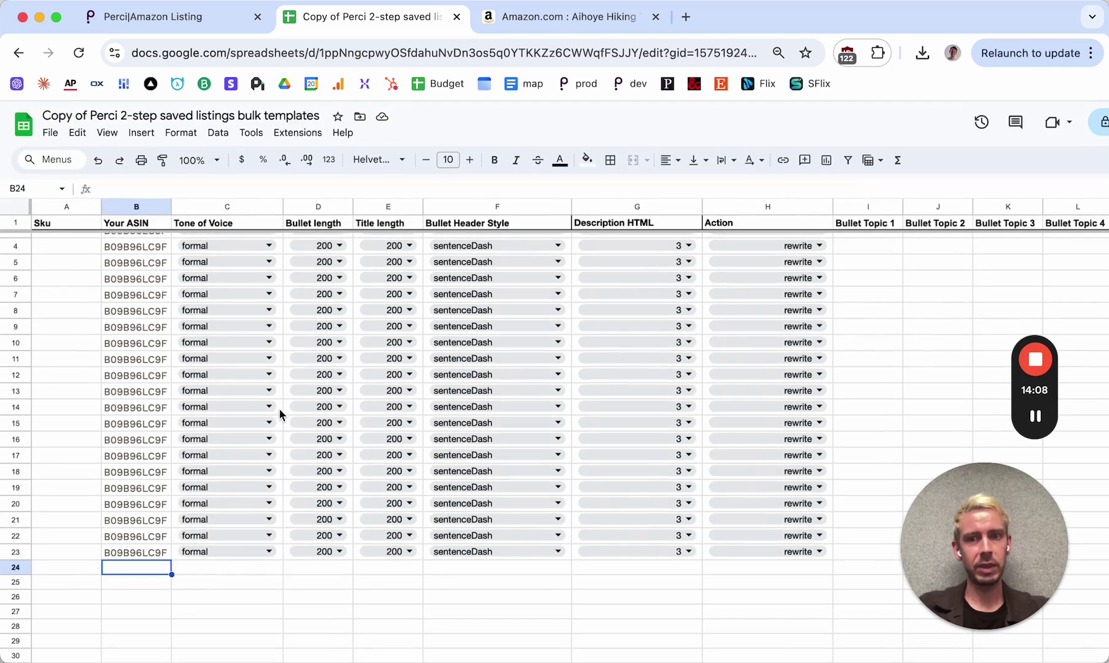
{"action": "left_click", "coordinate": [280, 405]}
{"action": "left_click", "coordinate": [271, 406]}
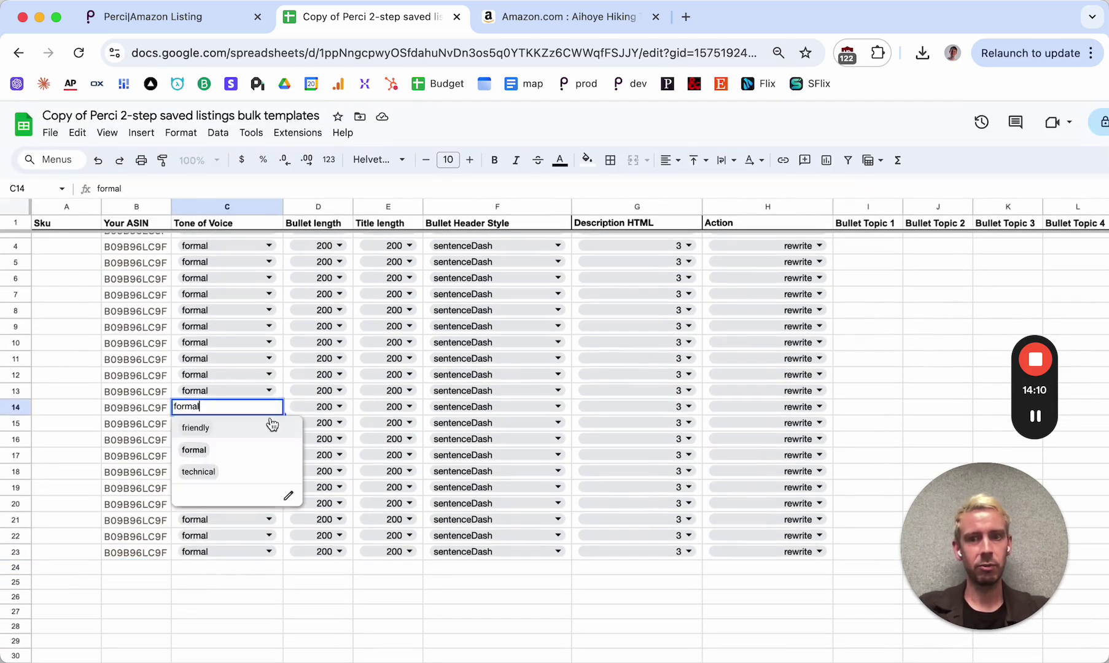
{"action": "left_click", "coordinate": [217, 428]}
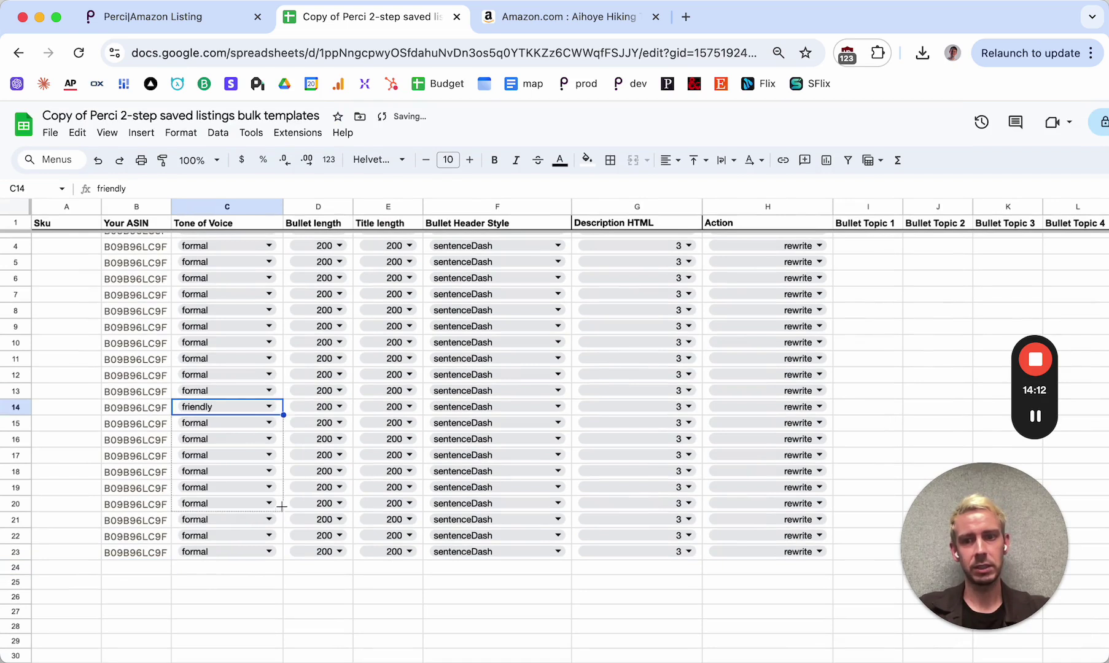
{"action": "left_click_drag", "start_coordinate": [282, 558], "coordinate": [282, 559]}
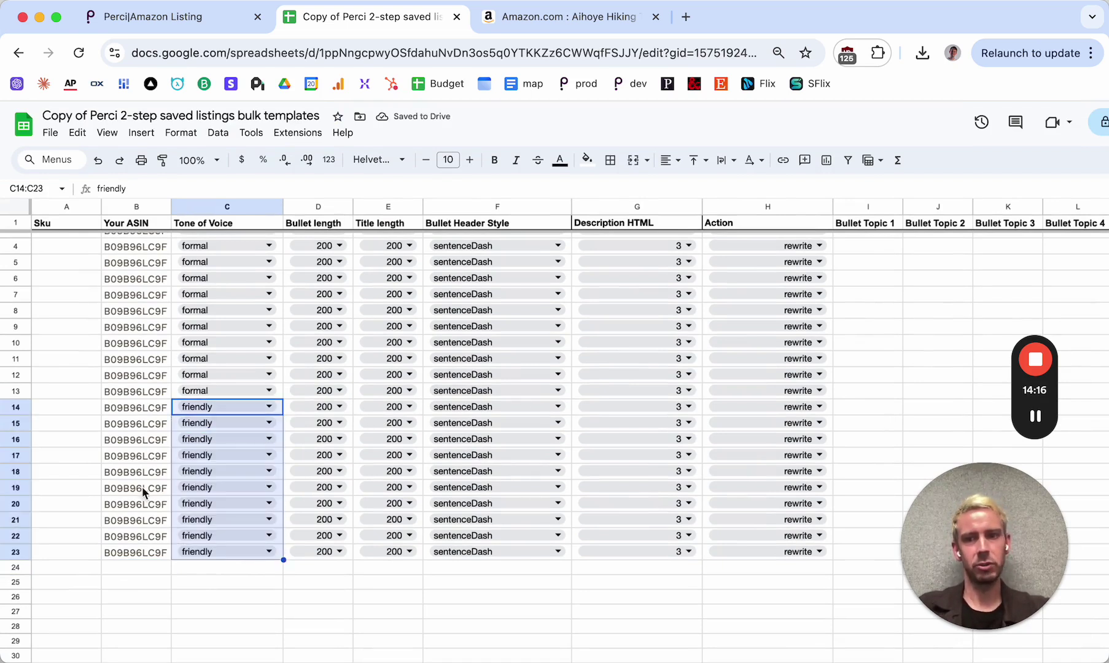
Clear all contents of the duplicated listing rows 4 to 23
{"action": "left_click", "coordinate": [17, 552]}
{"action": "scroll", "coordinate": [16, 552], "scroll_direction": "up", "scroll_amount": 5}
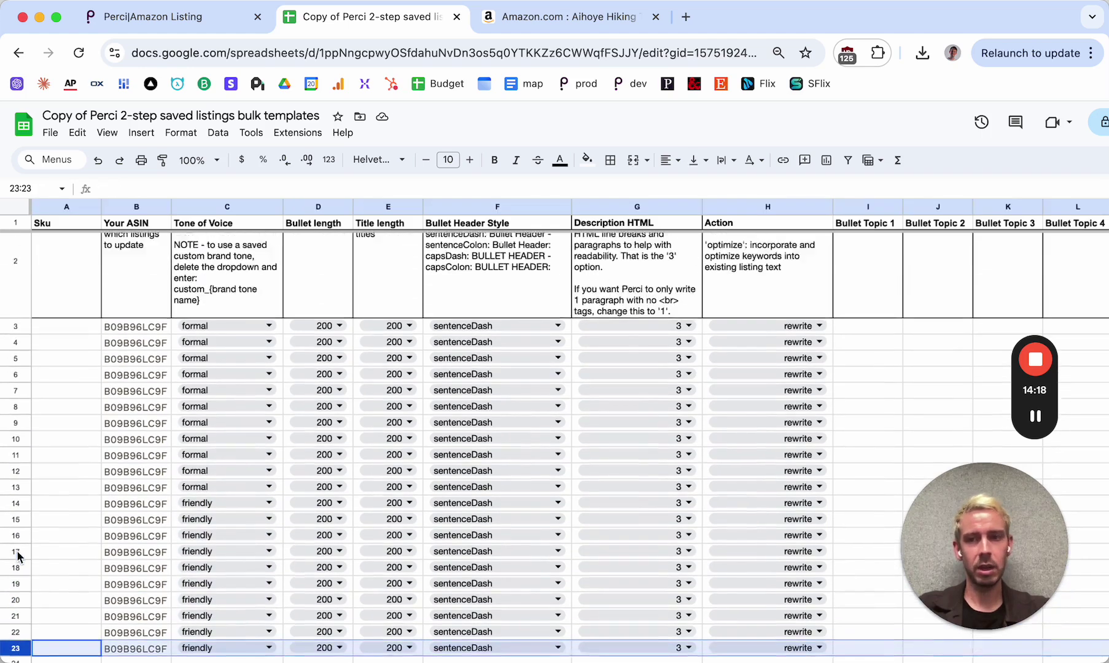
{"action": "left_click", "coordinate": [16, 371], "text": "shift"}
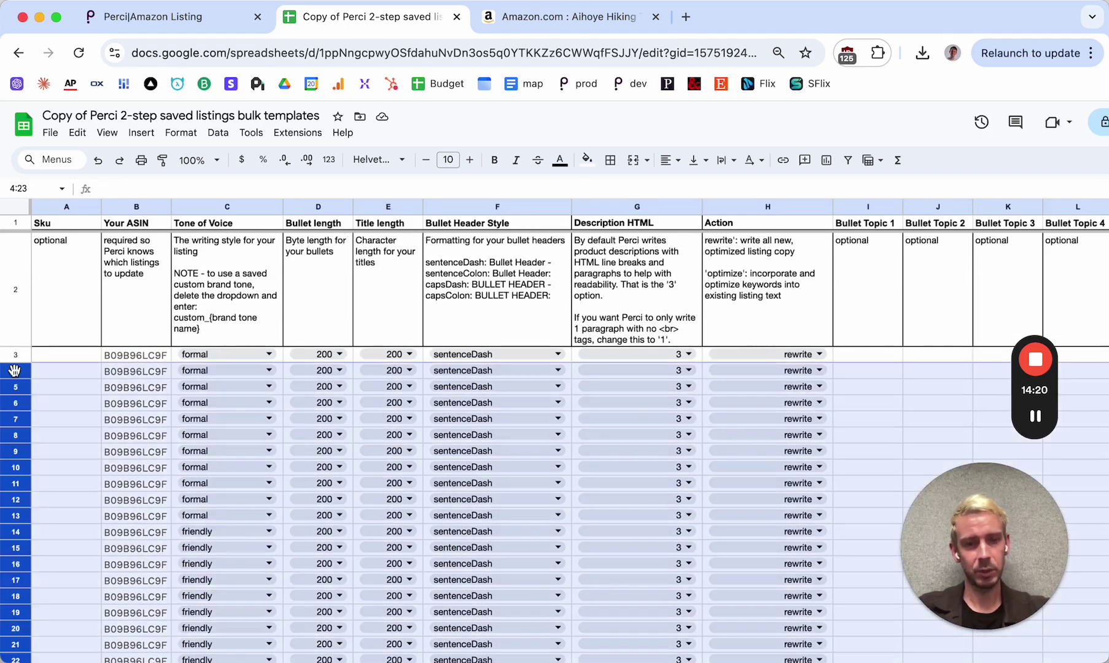
{"action": "key", "text": "Delete"}
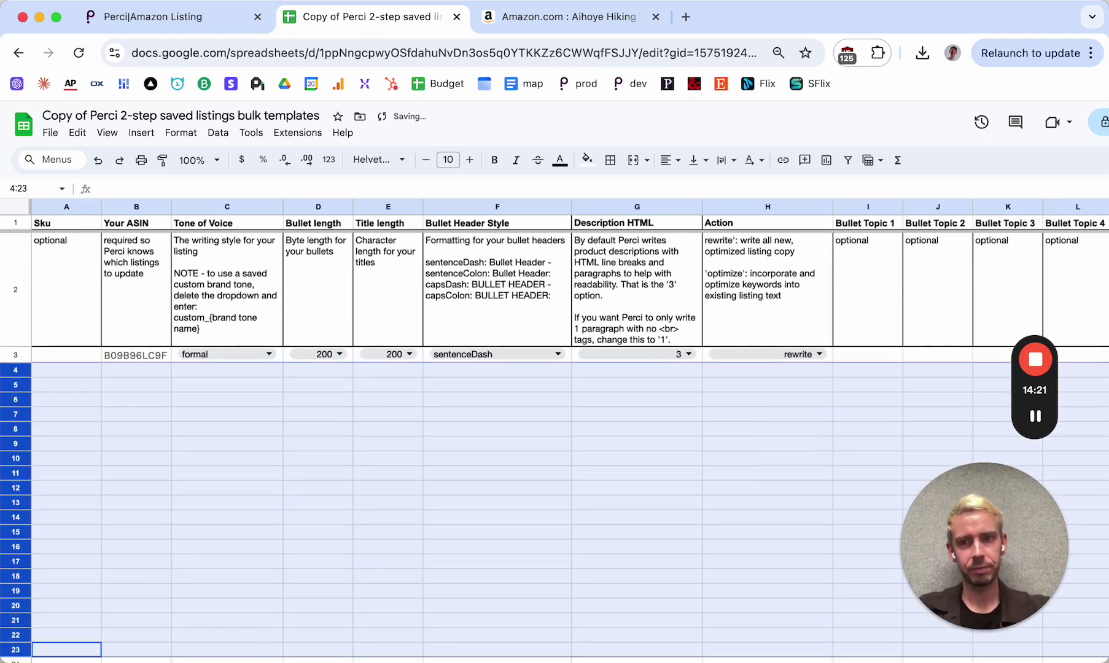
{"action": "left_click", "coordinate": [250, 400]}
Check the remaining listing in row 3 and download the Bulk listing generation sheet as comma-separated values (.csv)
{"action": "left_click", "coordinate": [15, 355]}
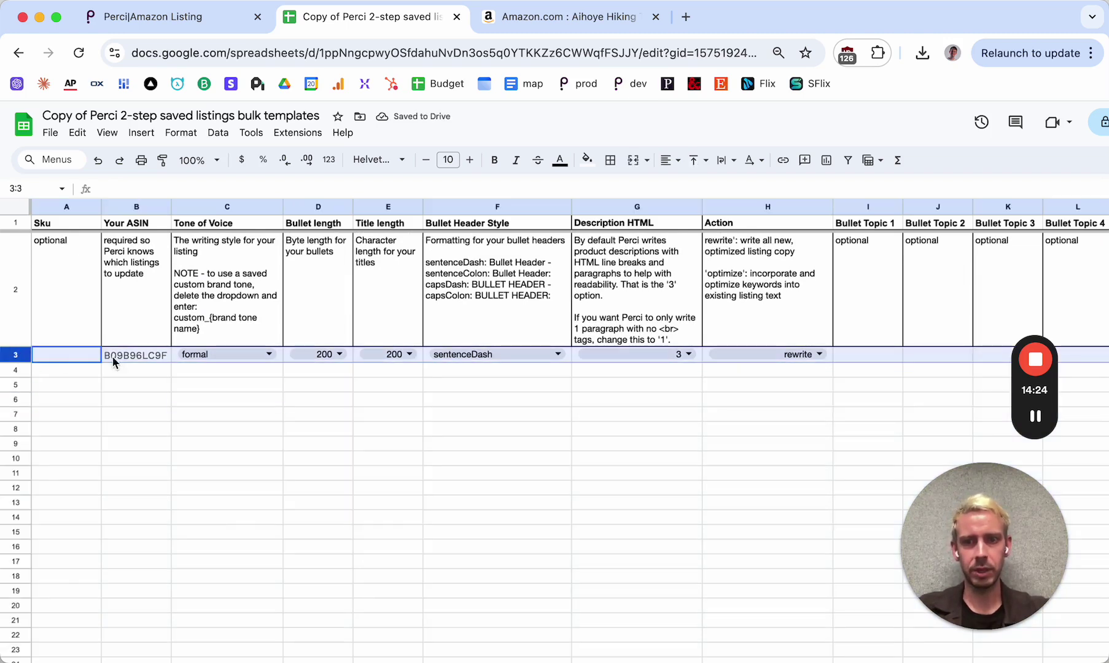
{"action": "left_click", "coordinate": [132, 355]}
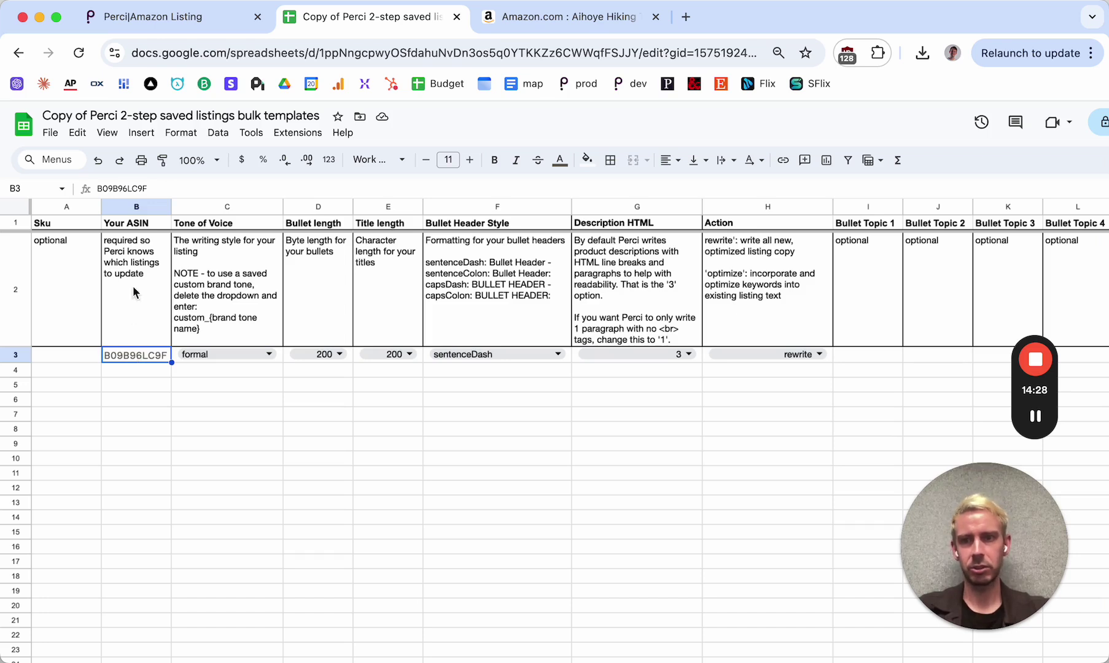
{"action": "left_click", "coordinate": [50, 133]}
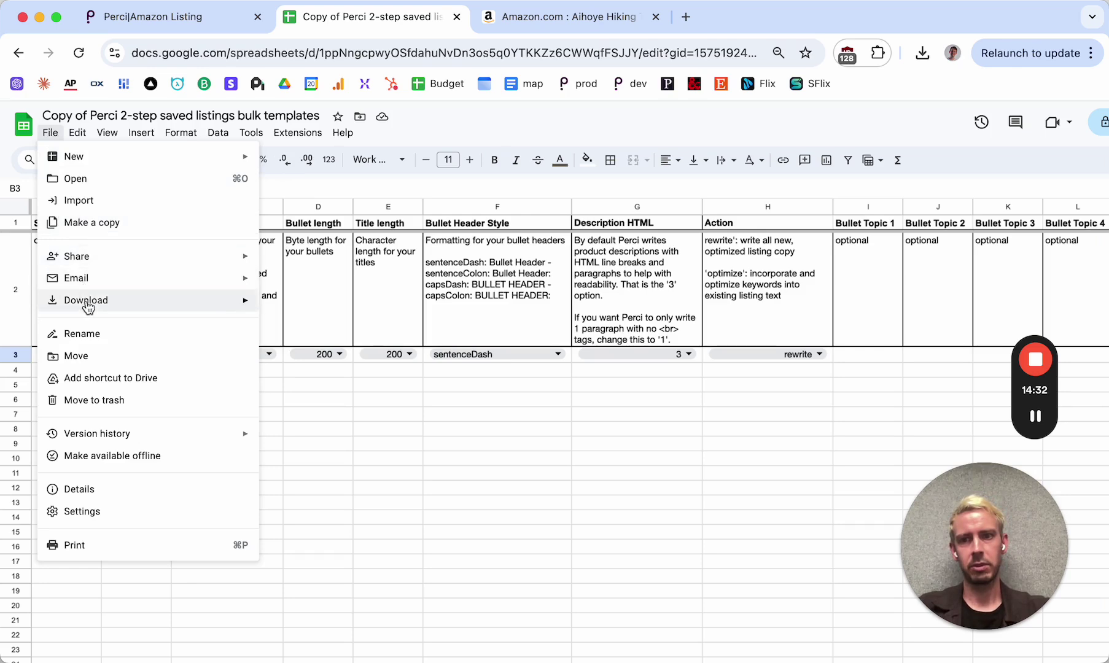
{"action": "mouse_move", "coordinate": [226, 304]}
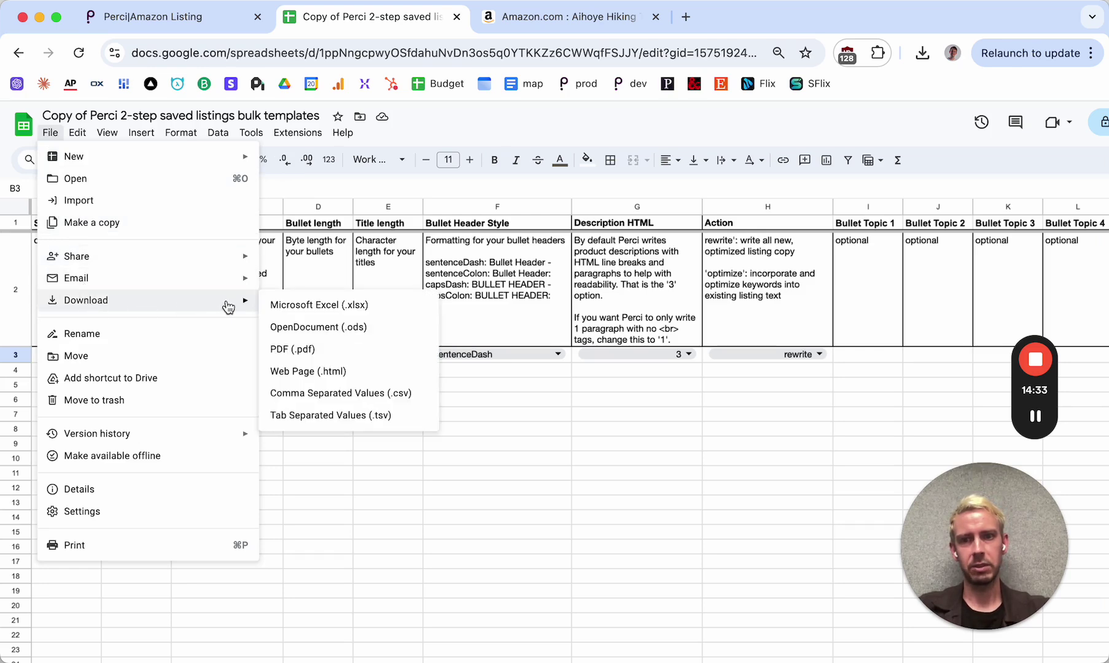
{"action": "left_click", "coordinate": [299, 396]}
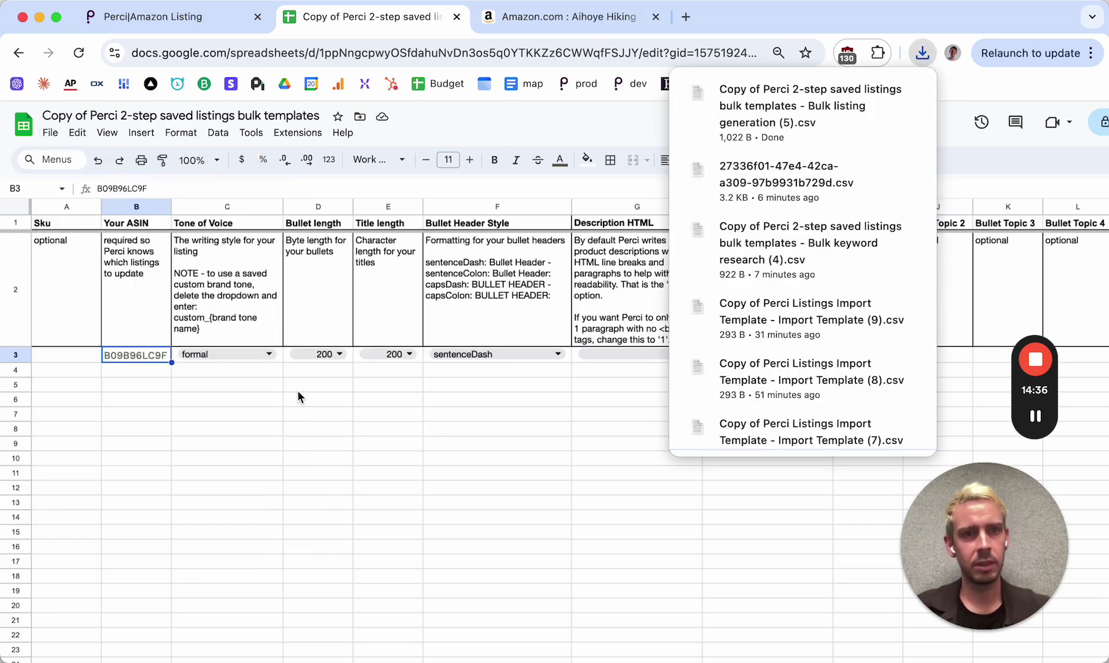
Switch to Perci and set the Bulk Amazon Generator to Update saved listings with Two steps: Find keywords, then generate
{"action": "left_click", "coordinate": [189, 18]}
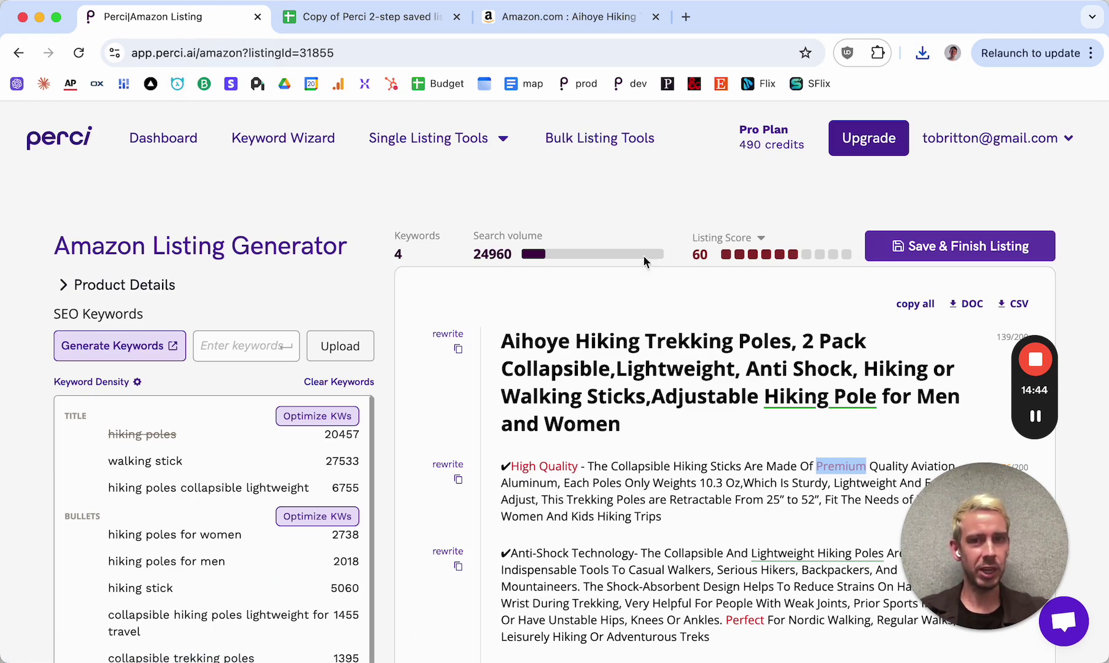
{"action": "left_click", "coordinate": [602, 142]}
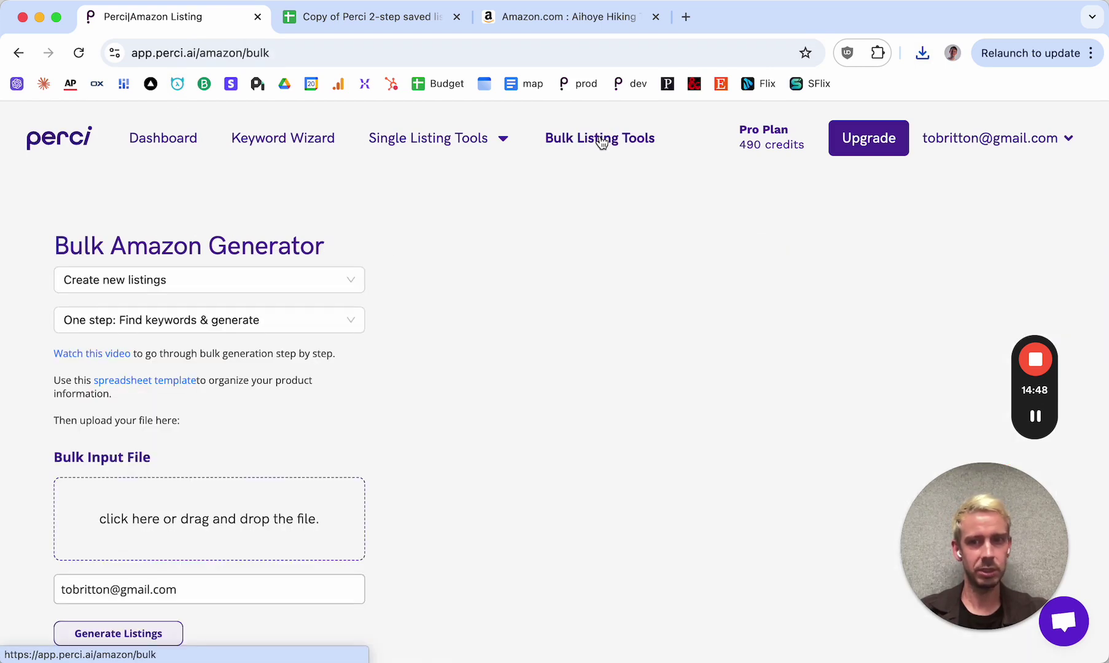
{"action": "left_click", "coordinate": [192, 286]}
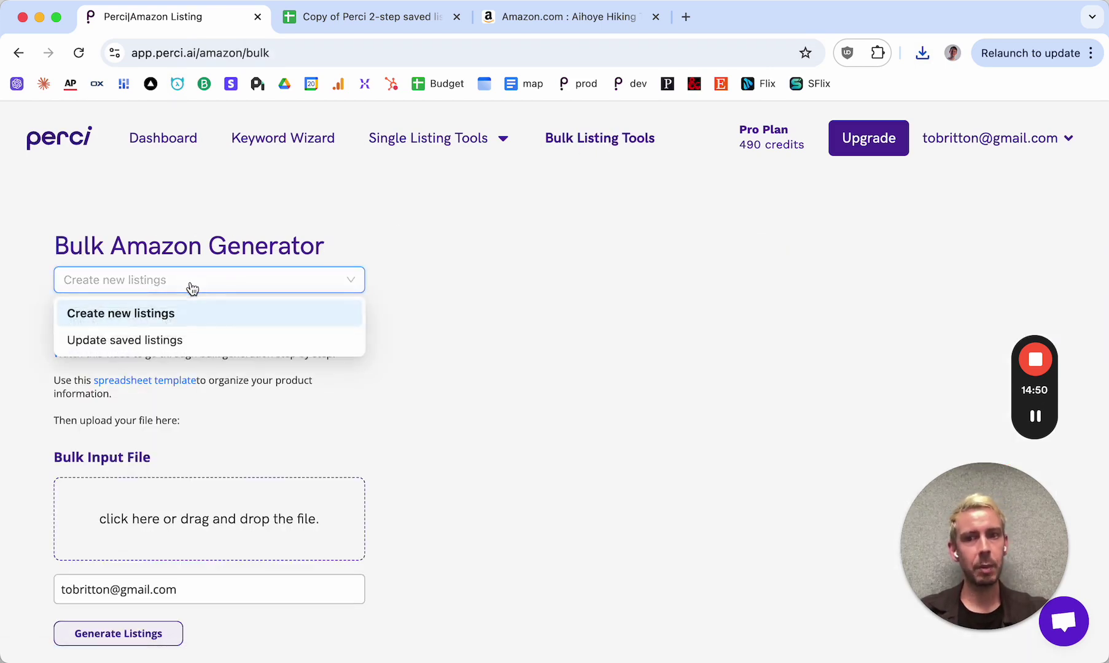
{"action": "left_click", "coordinate": [150, 342]}
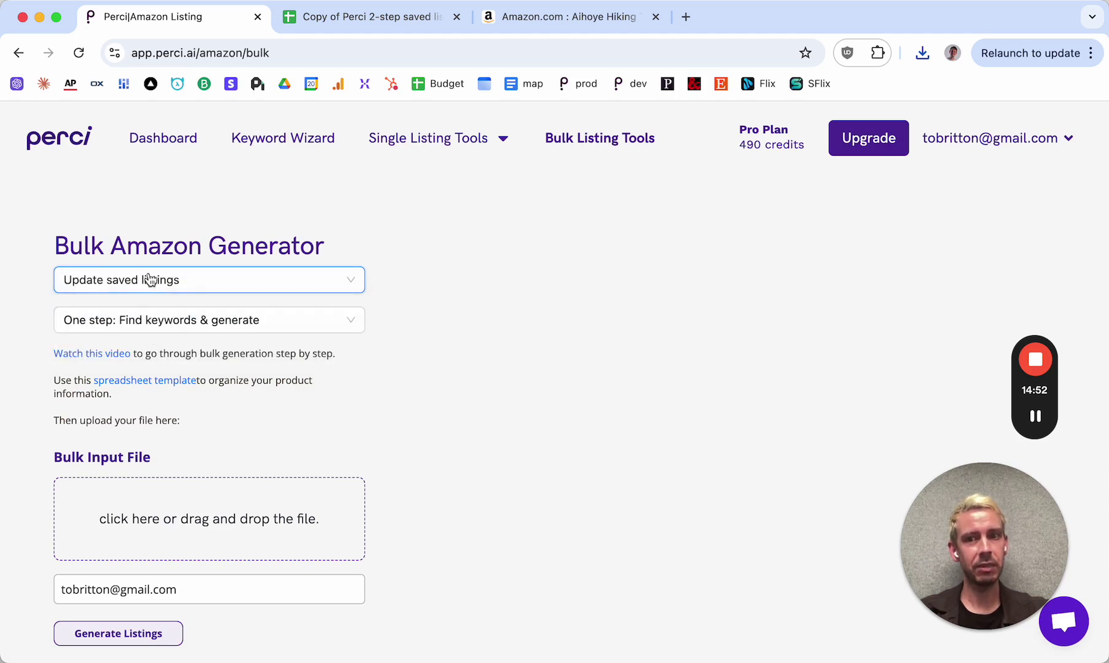
{"action": "left_click", "coordinate": [187, 293]}
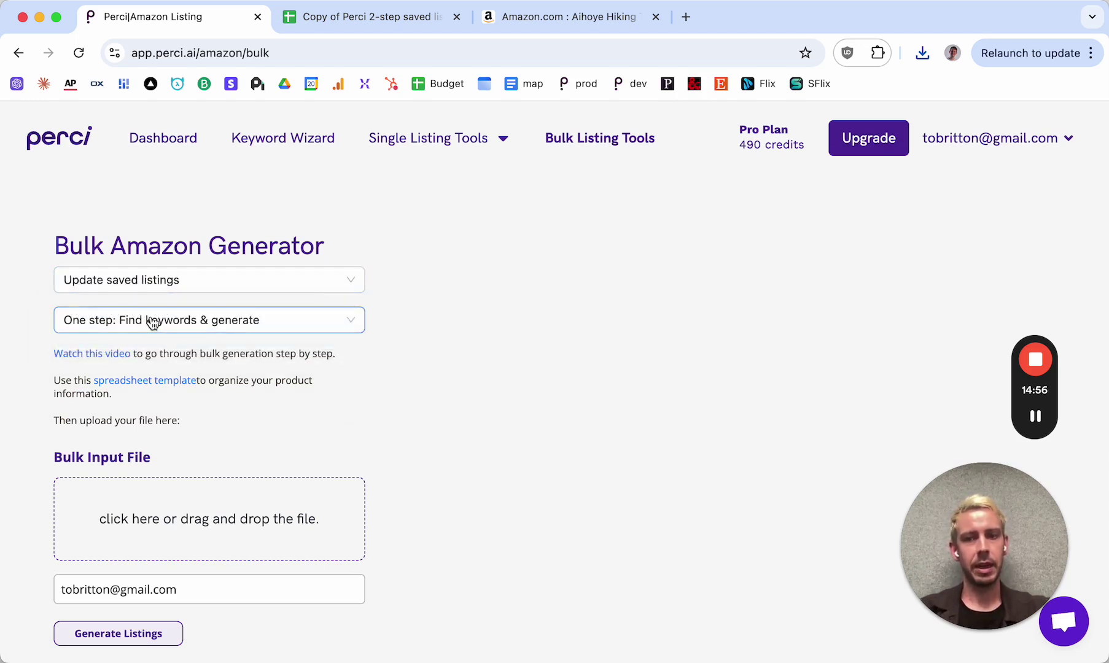
{"action": "left_click", "coordinate": [153, 321]}
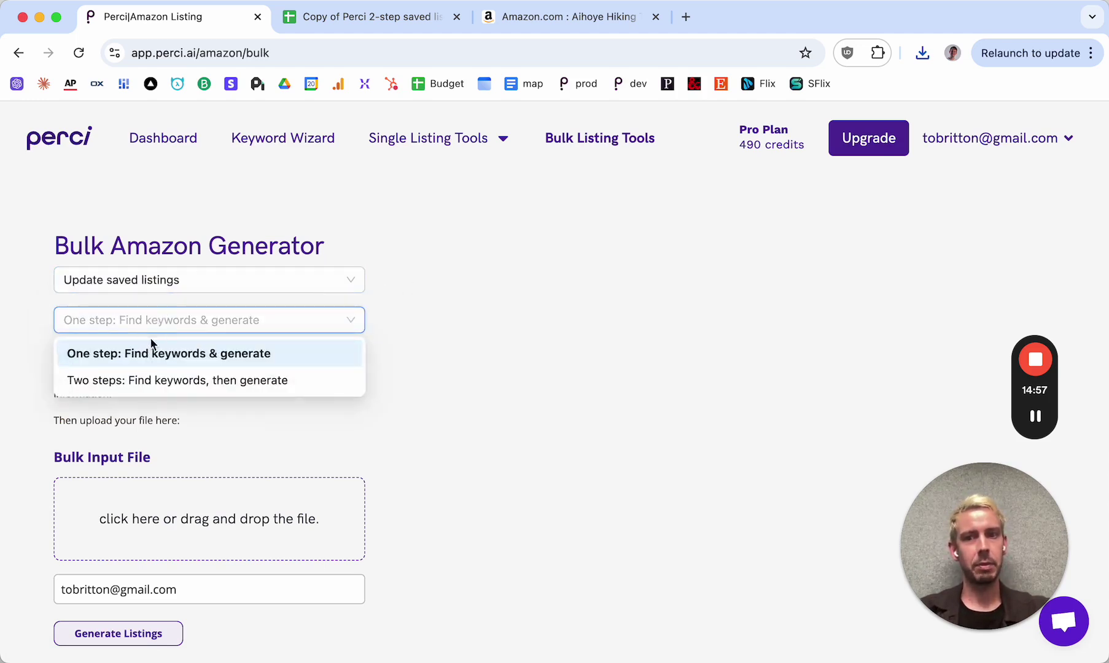
{"action": "left_click", "coordinate": [157, 385]}
Upload the Bulk listing generation (5).csv file for Step 2: Listing Generation and start generating the listings
{"action": "scroll", "coordinate": [451, 392], "scroll_direction": "down", "scroll_amount": 5}
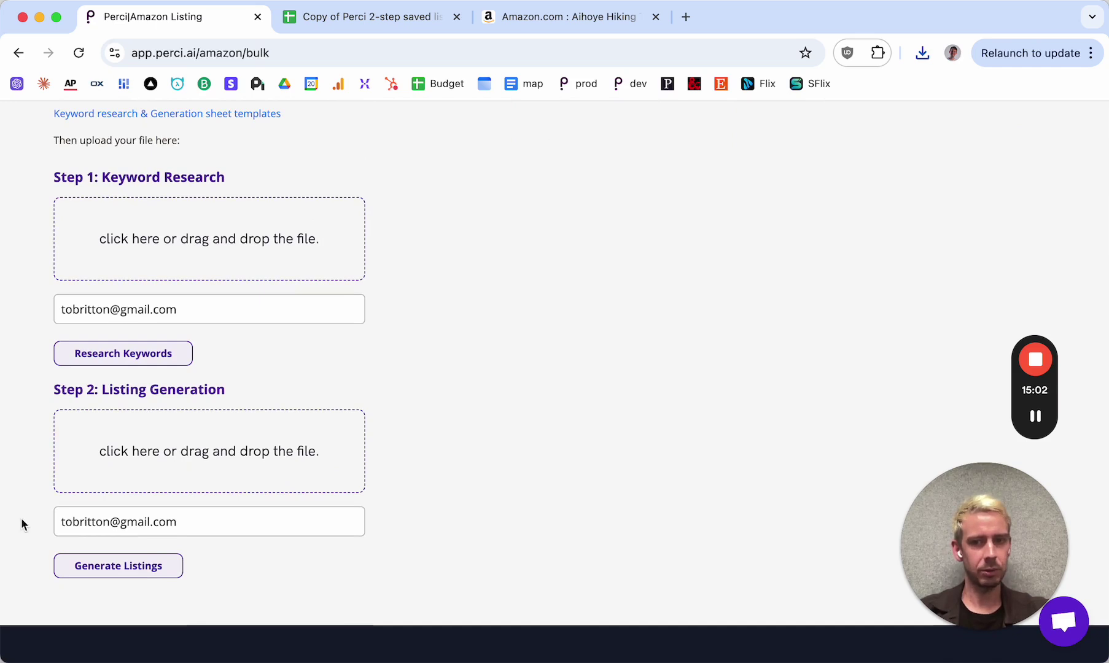
{"action": "left_click", "coordinate": [141, 559]}
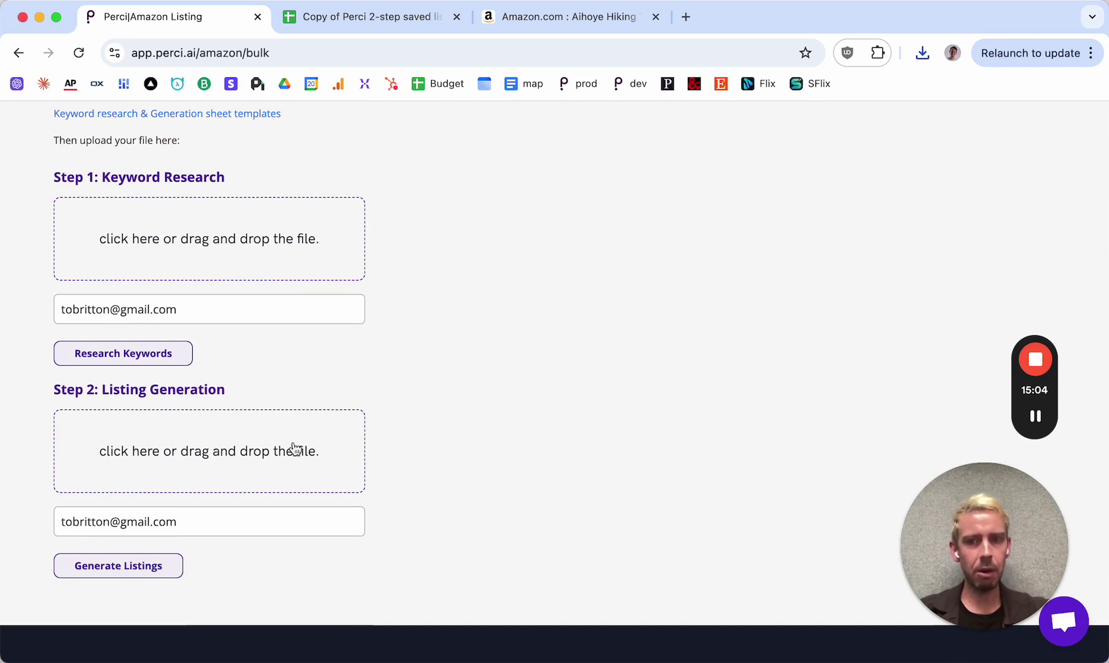
{"action": "left_click", "coordinate": [201, 460]}
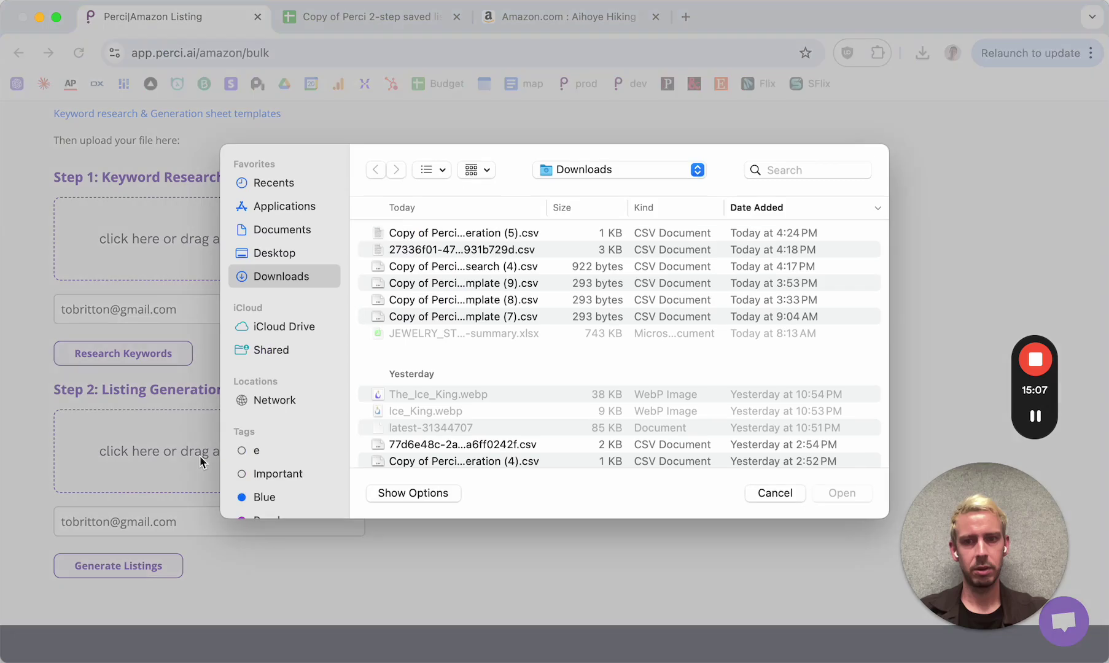
{"action": "left_click", "coordinate": [465, 234]}
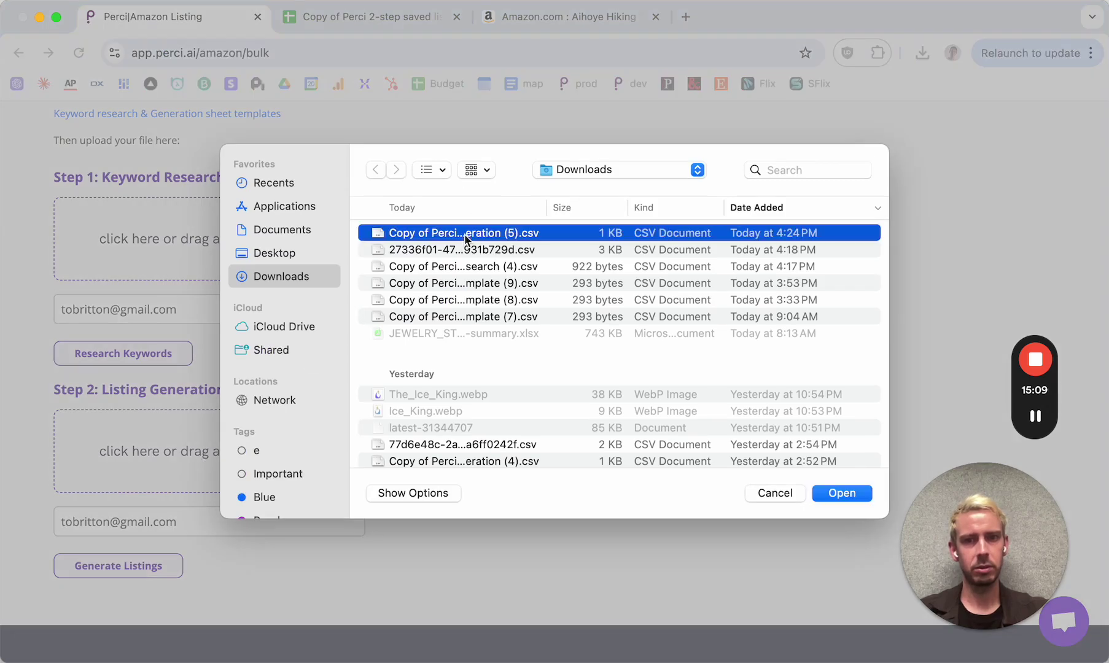
{"action": "left_click", "coordinate": [840, 494]}
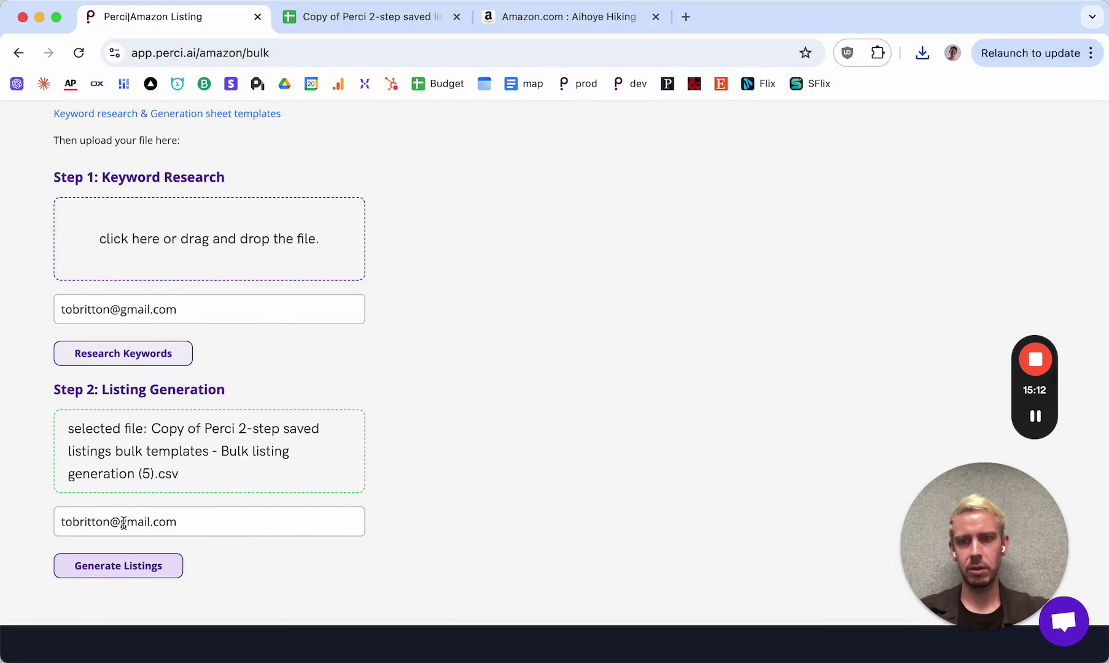
{"action": "left_click", "coordinate": [121, 566]}
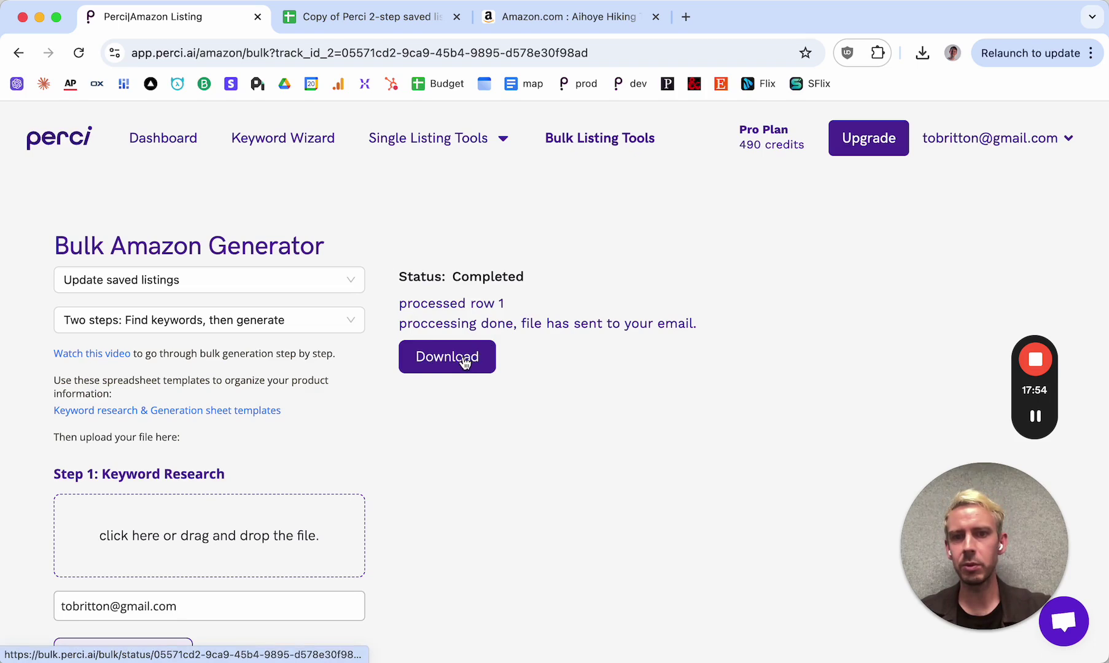
Open the saved Aihoye hiking pole listing B09B96LC9A from the dashboard and examine its original copy and keyword section
{"action": "left_click", "coordinate": [171, 141]}
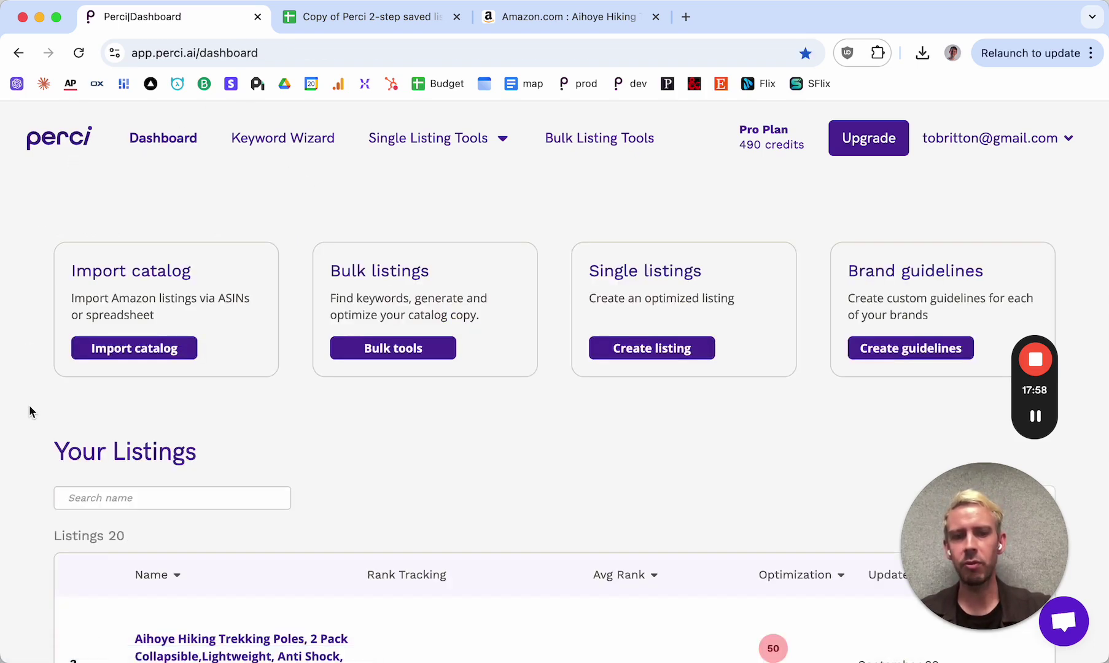
{"action": "scroll", "coordinate": [30, 407], "scroll_direction": "down", "scroll_amount": 5}
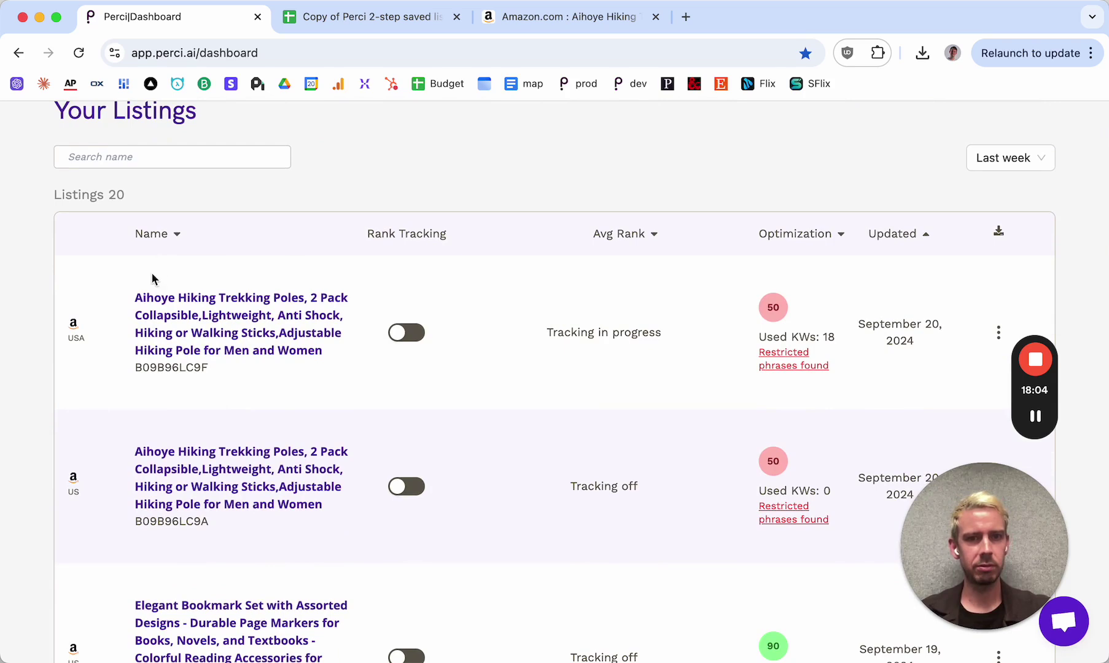
{"action": "left_click", "coordinate": [194, 457]}
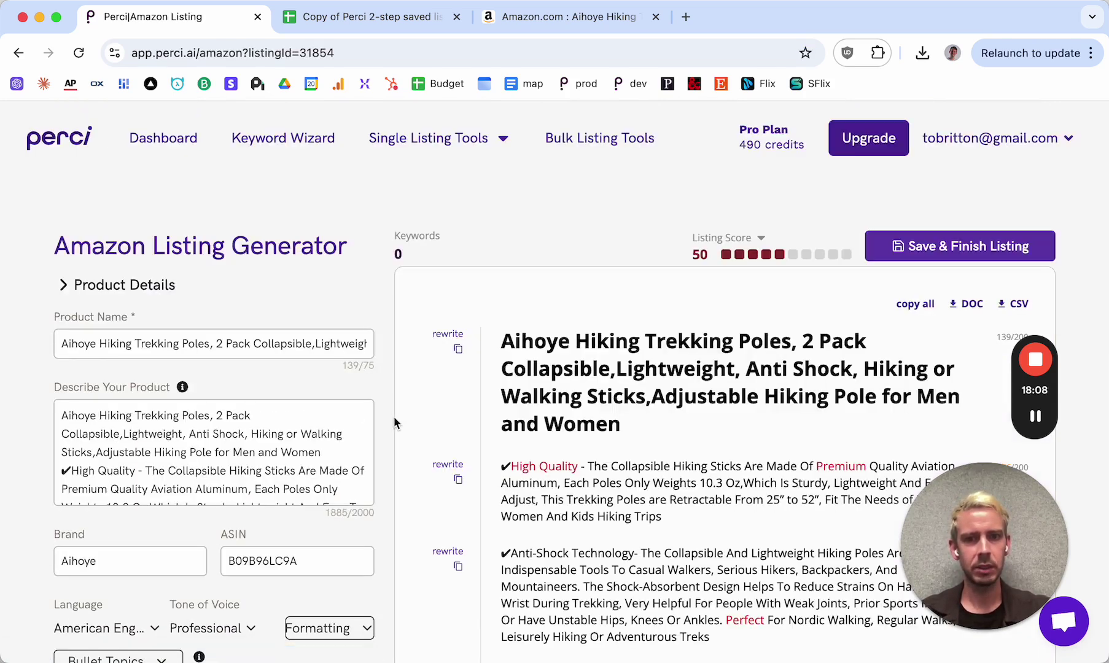
{"action": "scroll", "coordinate": [395, 424], "scroll_direction": "down", "scroll_amount": 5}
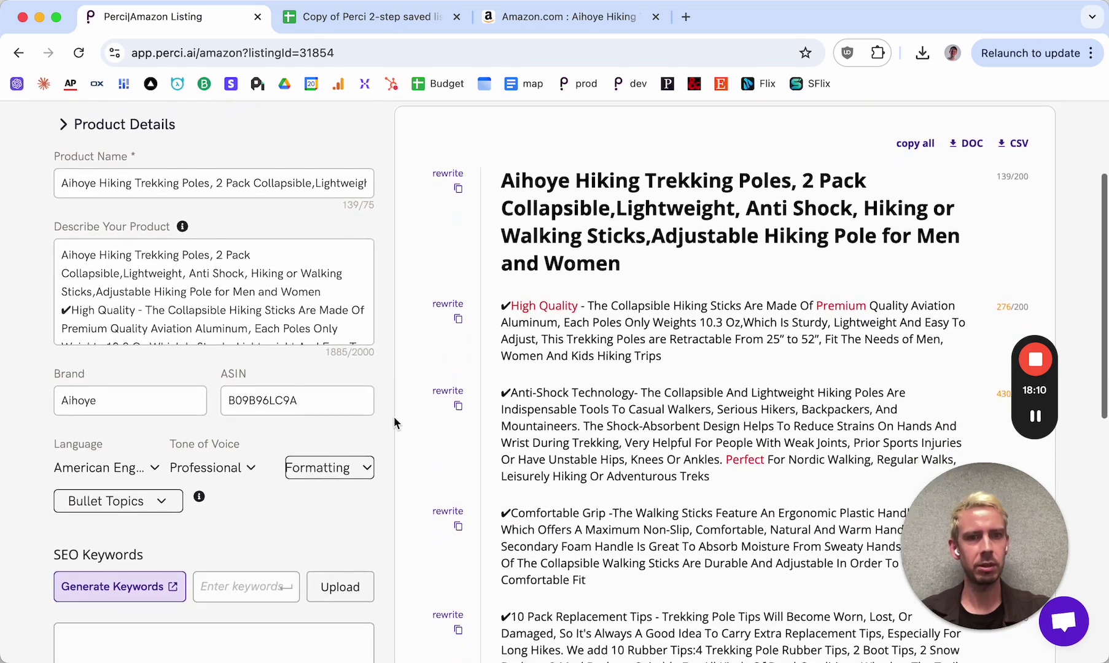
{"action": "scroll", "coordinate": [394, 423], "scroll_direction": "down", "scroll_amount": 2}
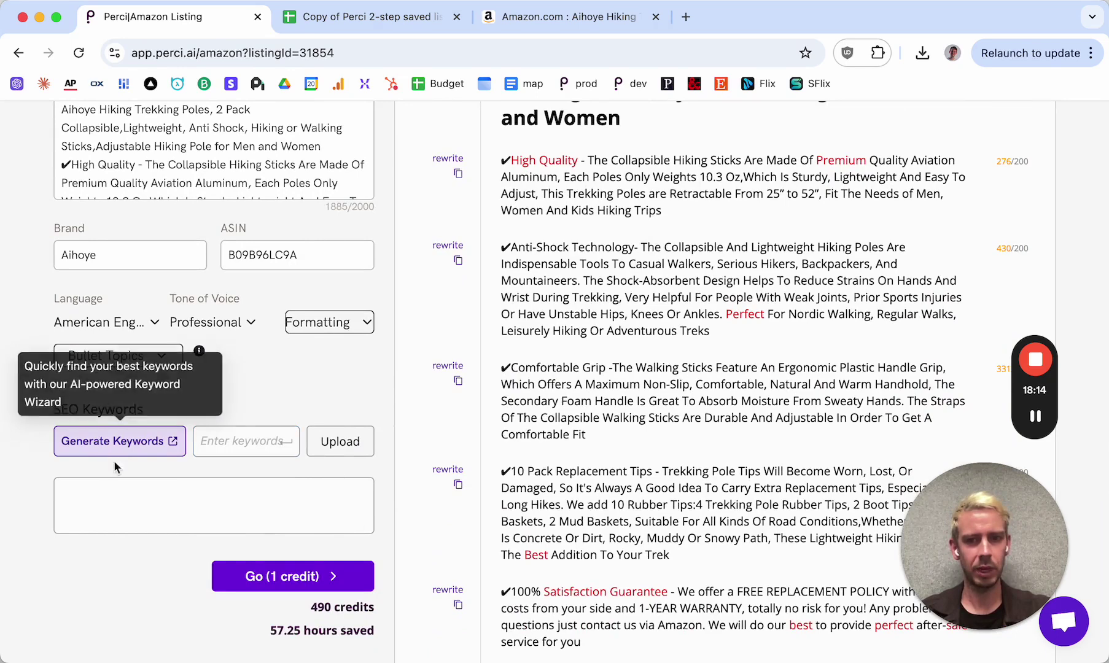
{"action": "scroll", "coordinate": [403, 483], "scroll_direction": "down", "scroll_amount": 3}
{"action": "scroll", "coordinate": [403, 483], "scroll_direction": "down", "scroll_amount": 1}
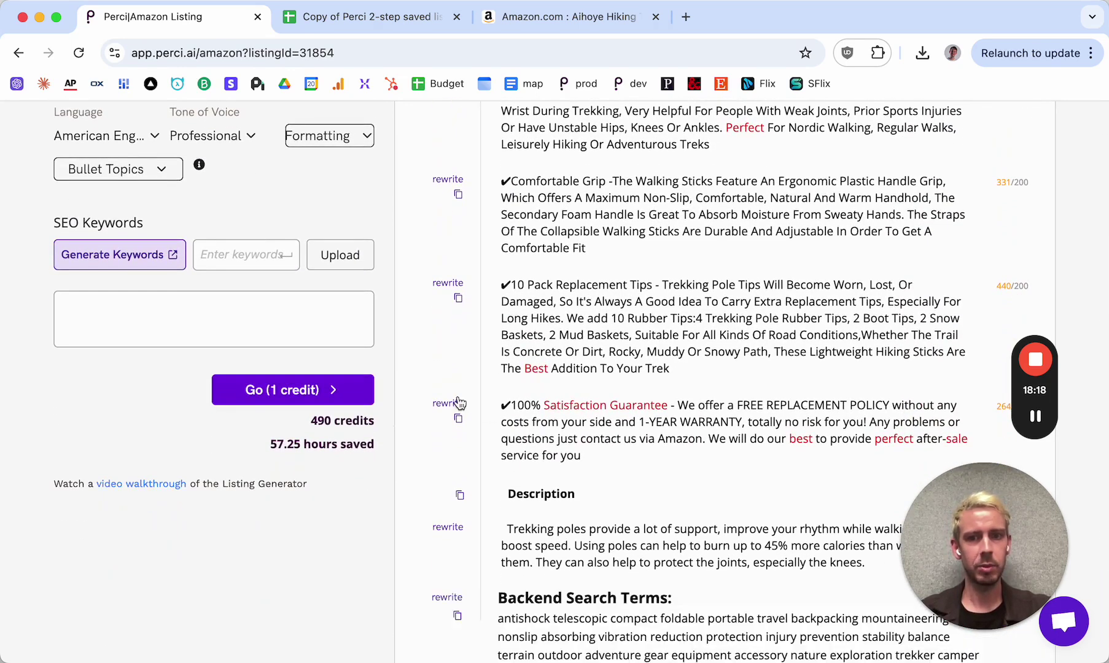
{"action": "scroll", "coordinate": [396, 361], "scroll_direction": "up", "scroll_amount": 10}
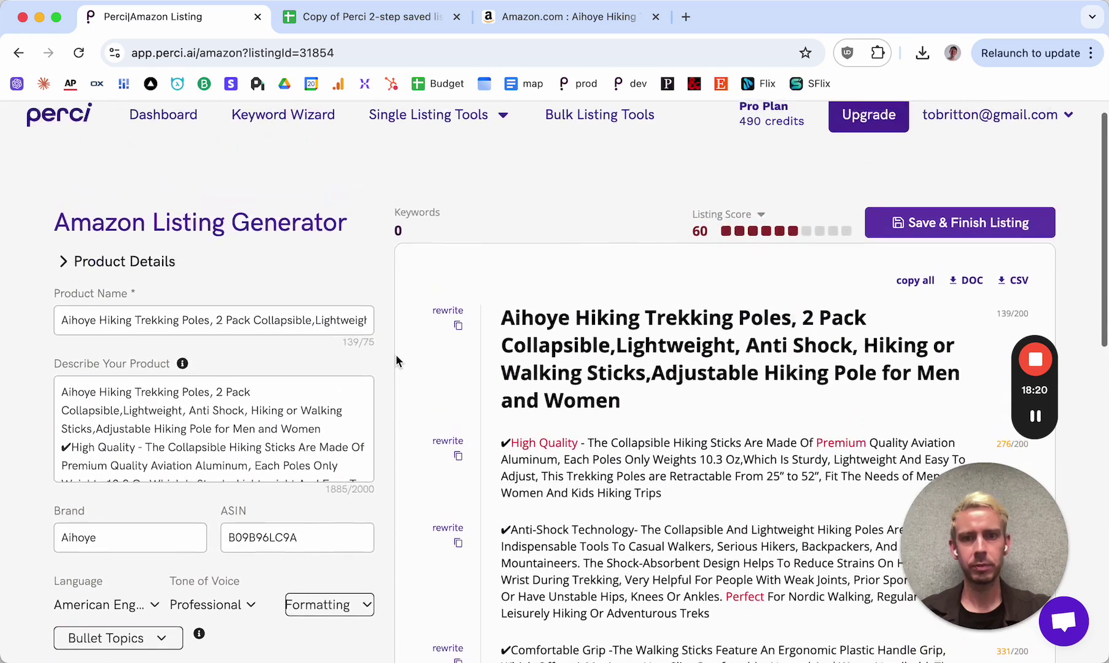
Return to the dashboard, open the regenerated listing B09B96LC9F, and review its new copy and listing score
{"action": "left_click", "coordinate": [30, 53]}
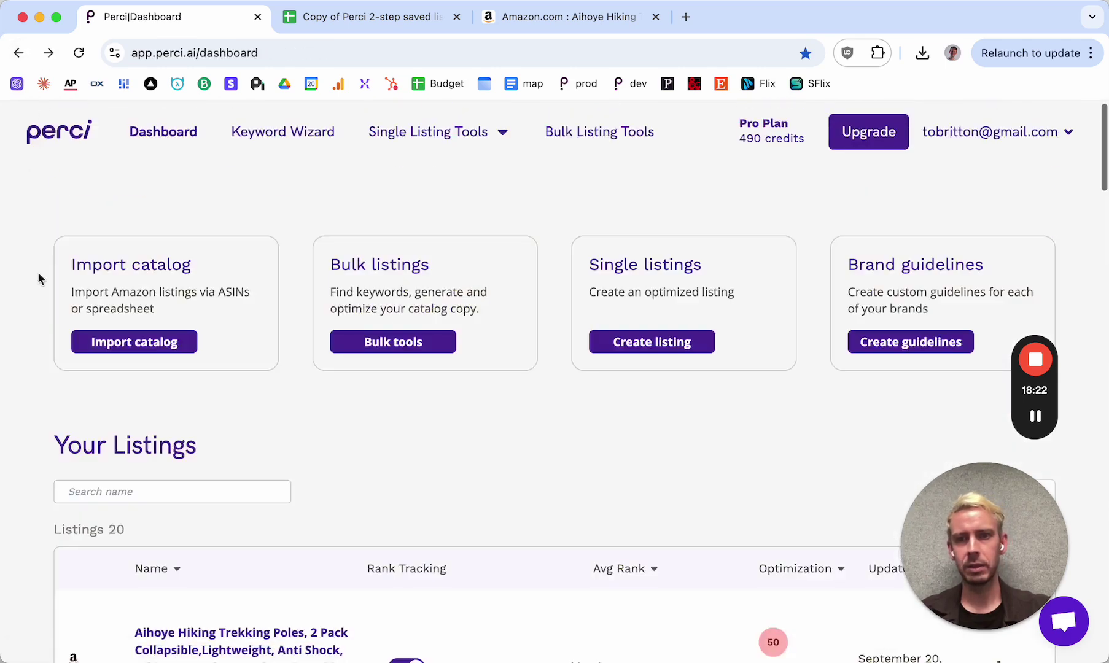
{"action": "scroll", "coordinate": [40, 337], "scroll_direction": "down", "scroll_amount": 5}
{"action": "left_click", "coordinate": [157, 349]}
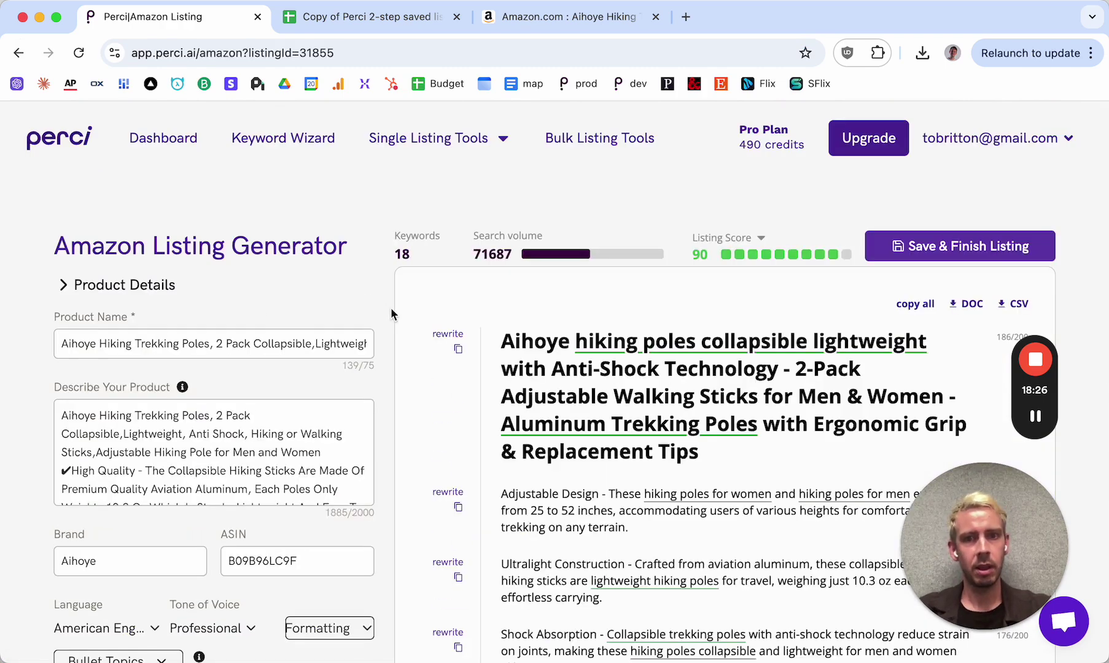
{"action": "scroll", "coordinate": [391, 314], "scroll_direction": "down", "scroll_amount": 2}
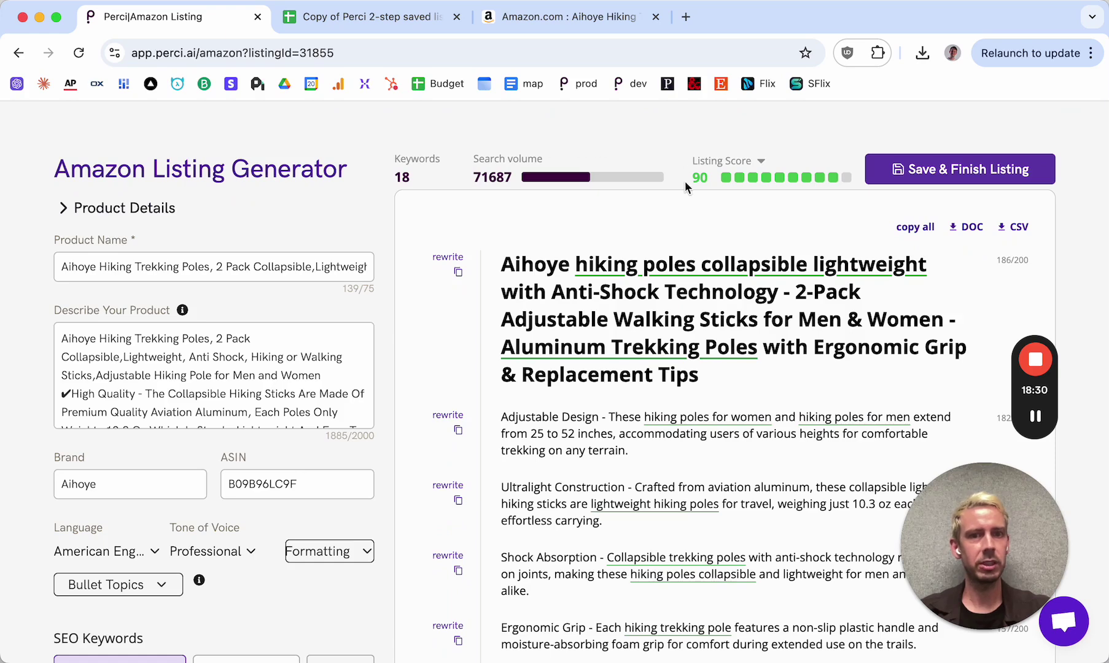
{"action": "mouse_move", "coordinate": [700, 183]}
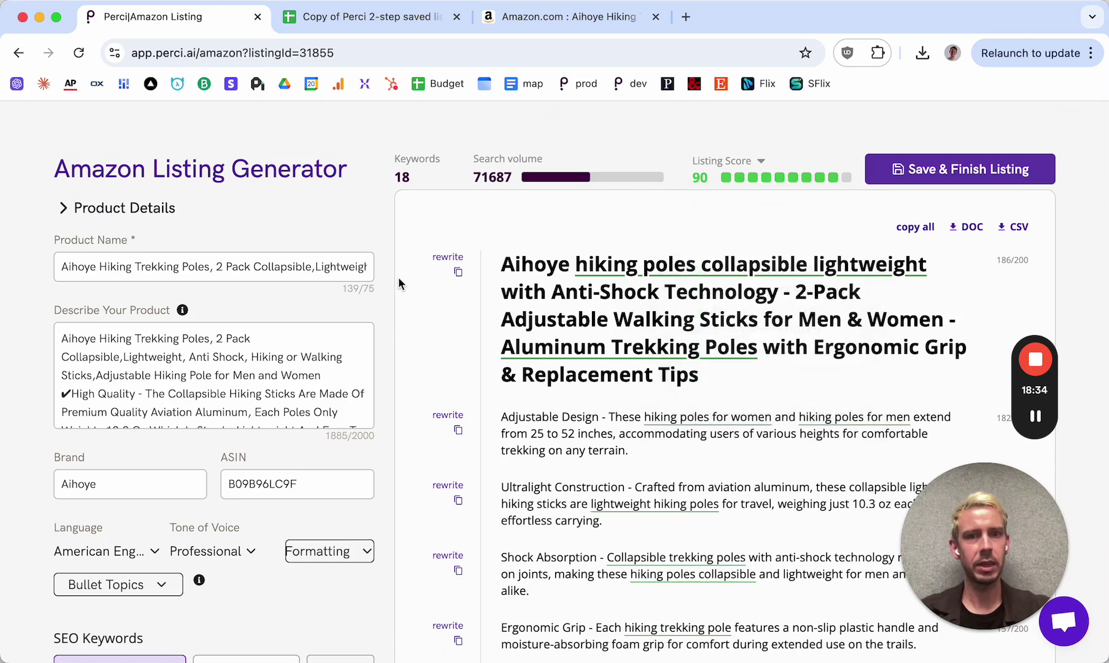
{"action": "scroll", "coordinate": [398, 282], "scroll_direction": "down", "scroll_amount": 15}
{"action": "scroll", "coordinate": [398, 278], "scroll_direction": "down", "scroll_amount": 2}
{"action": "scroll", "coordinate": [398, 278], "scroll_direction": "up", "scroll_amount": 15}
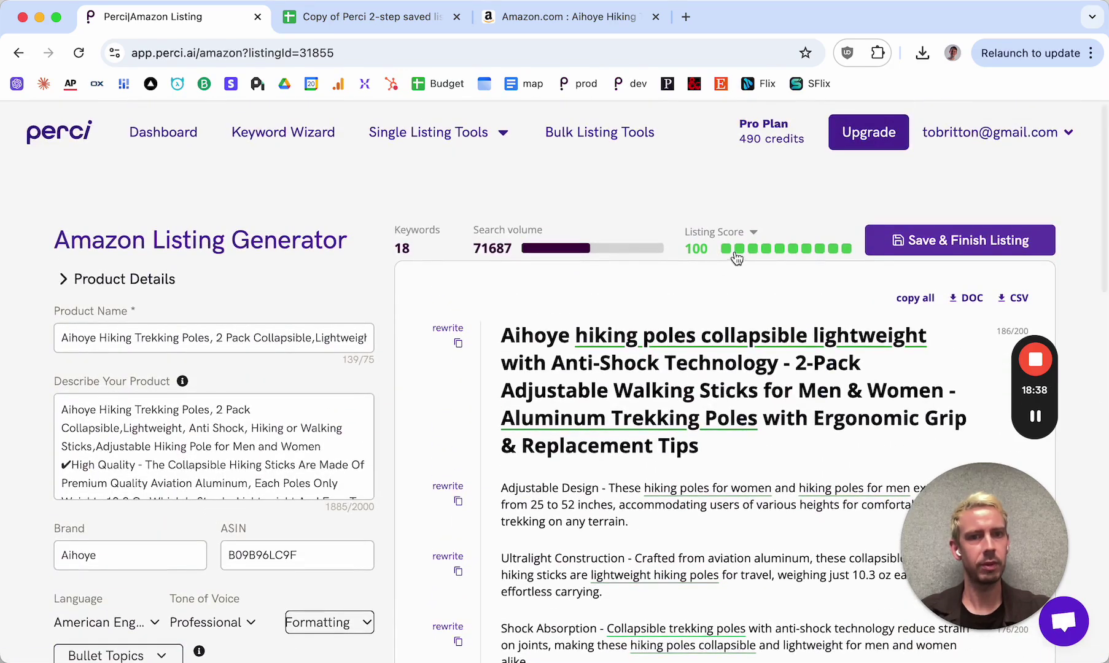
{"action": "mouse_move", "coordinate": [737, 255]}
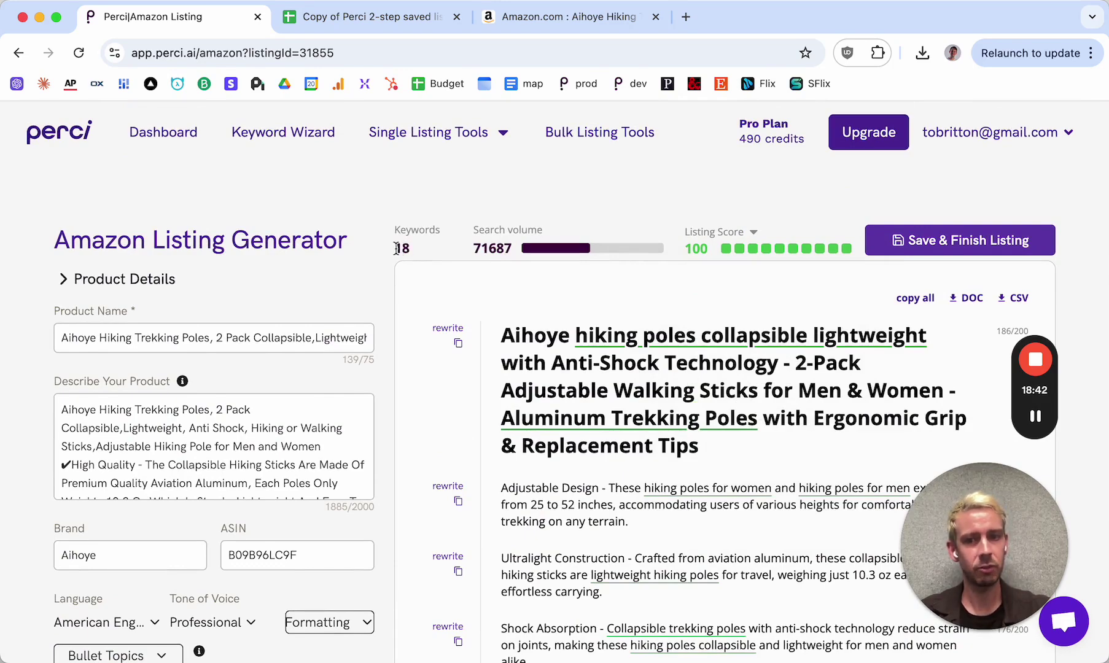
Collapse the product details and examine which SEO keywords are used in the title and bullets of listing B09B96LC9F
{"action": "scroll", "coordinate": [389, 285], "scroll_direction": "down", "scroll_amount": 5}
{"action": "scroll", "coordinate": [389, 286], "scroll_direction": "down", "scroll_amount": 4}
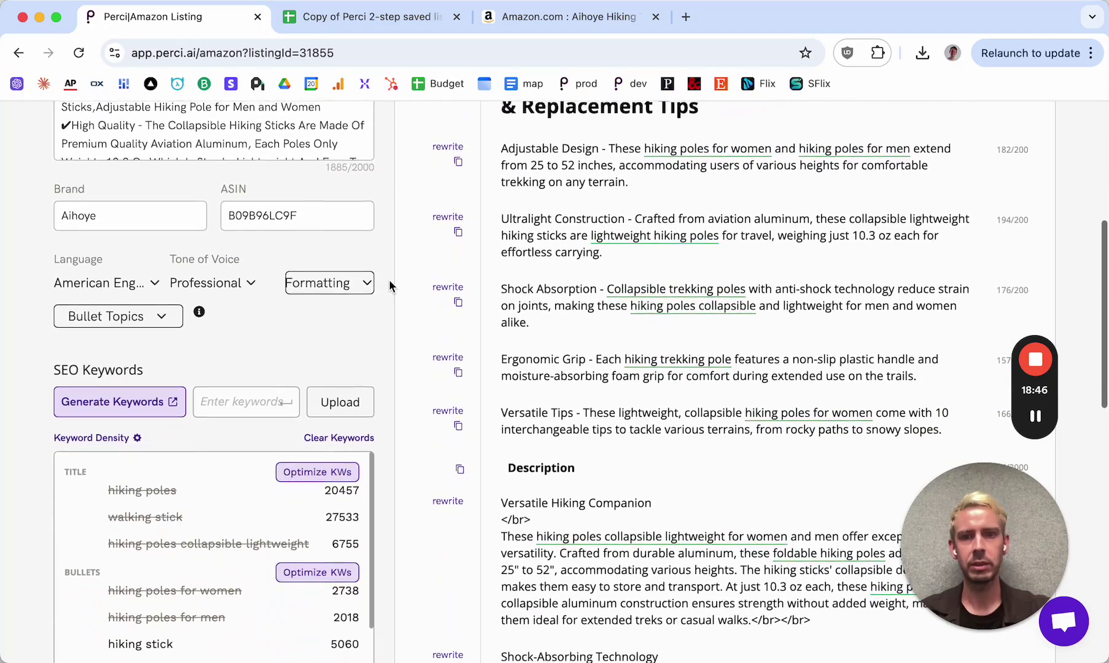
{"action": "scroll", "coordinate": [390, 285], "scroll_direction": "up", "scroll_amount": 7}
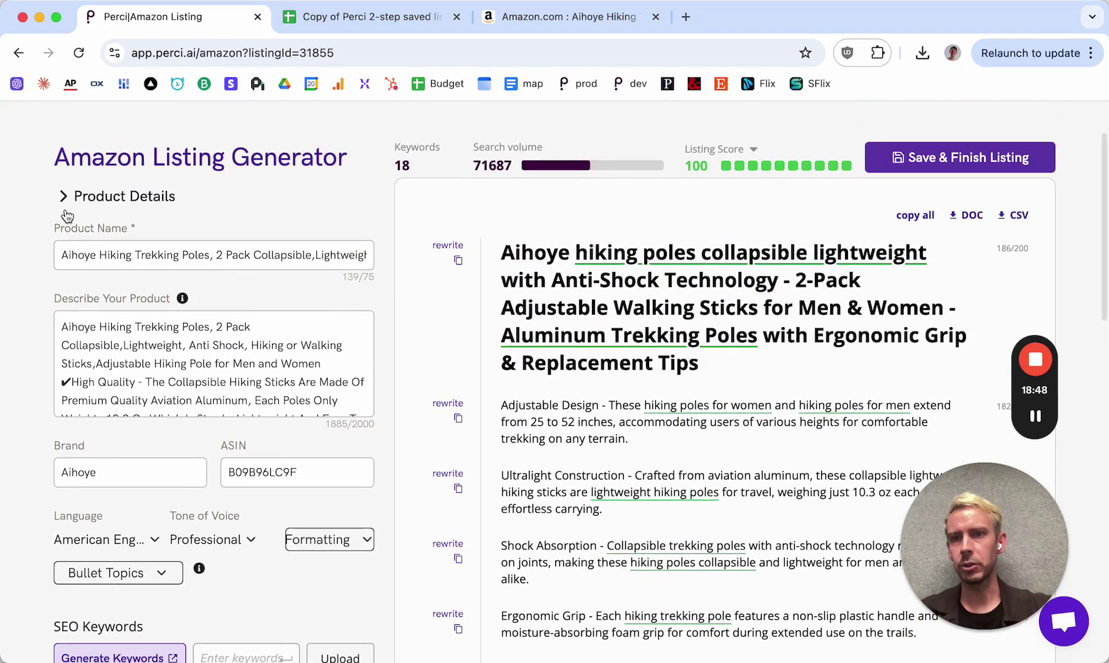
{"action": "left_click", "coordinate": [63, 198]}
{"action": "scroll", "coordinate": [22, 377], "scroll_direction": "down", "scroll_amount": 2}
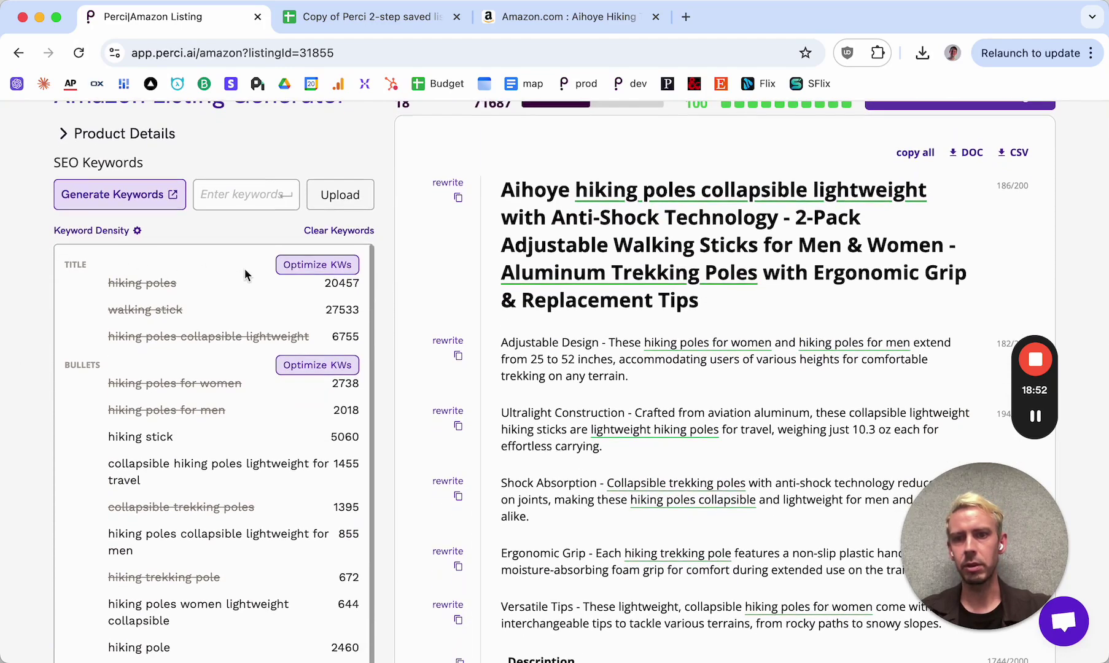
{"action": "scroll", "coordinate": [245, 268], "scroll_direction": "down", "scroll_amount": 2}
{"action": "mouse_move", "coordinate": [238, 300]}
{"action": "mouse_move", "coordinate": [152, 427]}
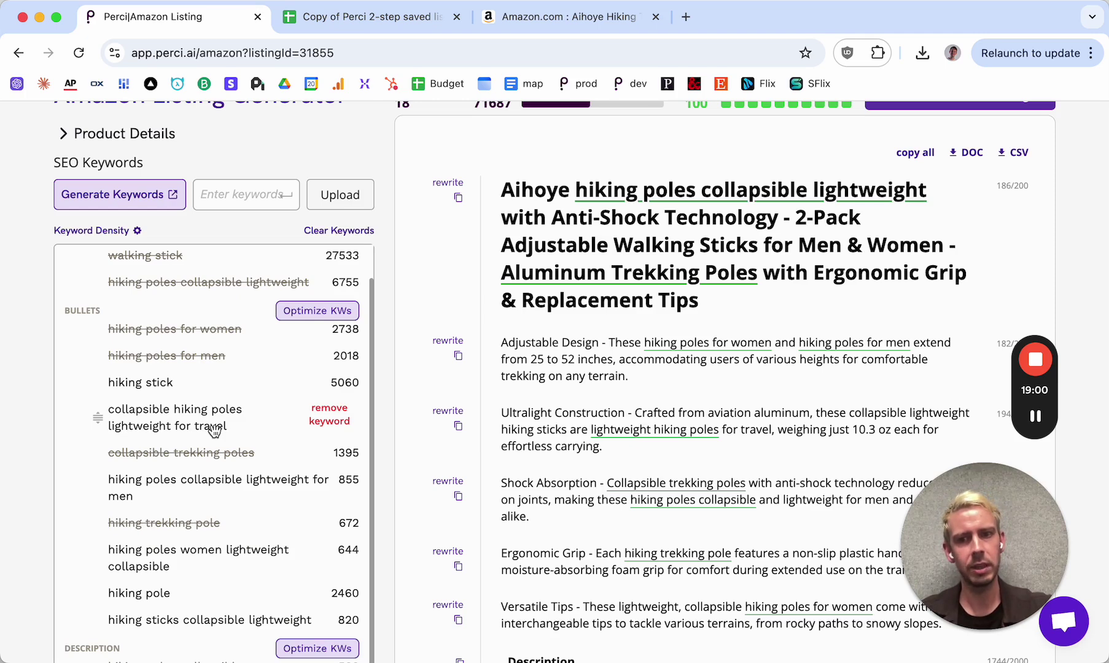
{"action": "mouse_move", "coordinate": [180, 487]}
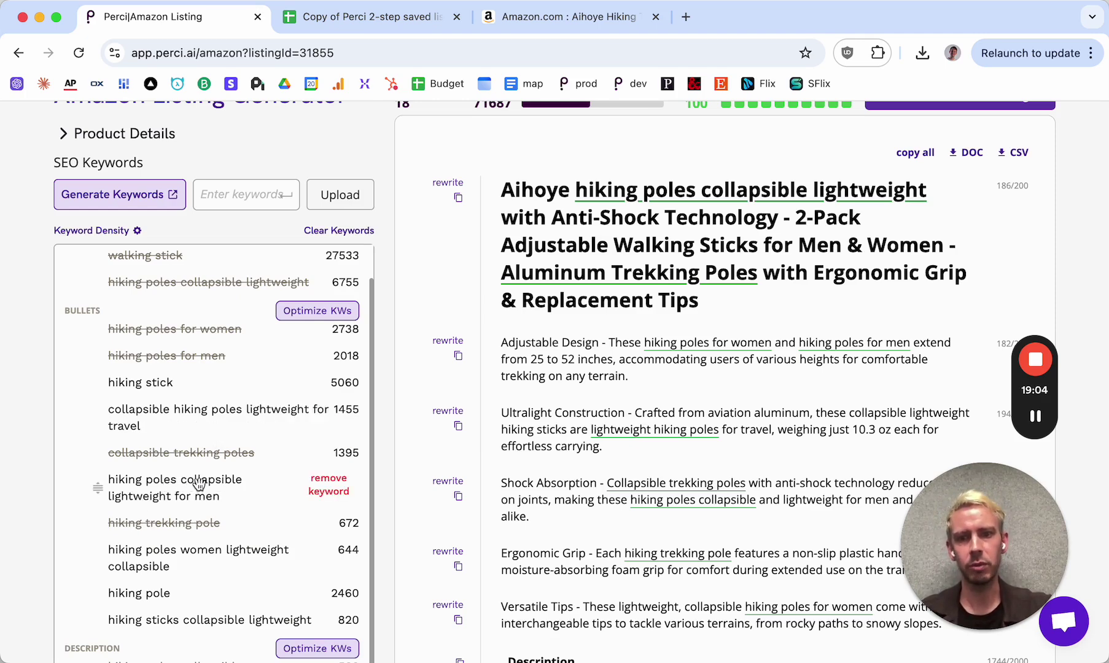
{"action": "scroll", "coordinate": [391, 414], "scroll_direction": "up", "scroll_amount": 1}
{"action": "scroll", "coordinate": [391, 416], "scroll_direction": "up", "scroll_amount": 1}
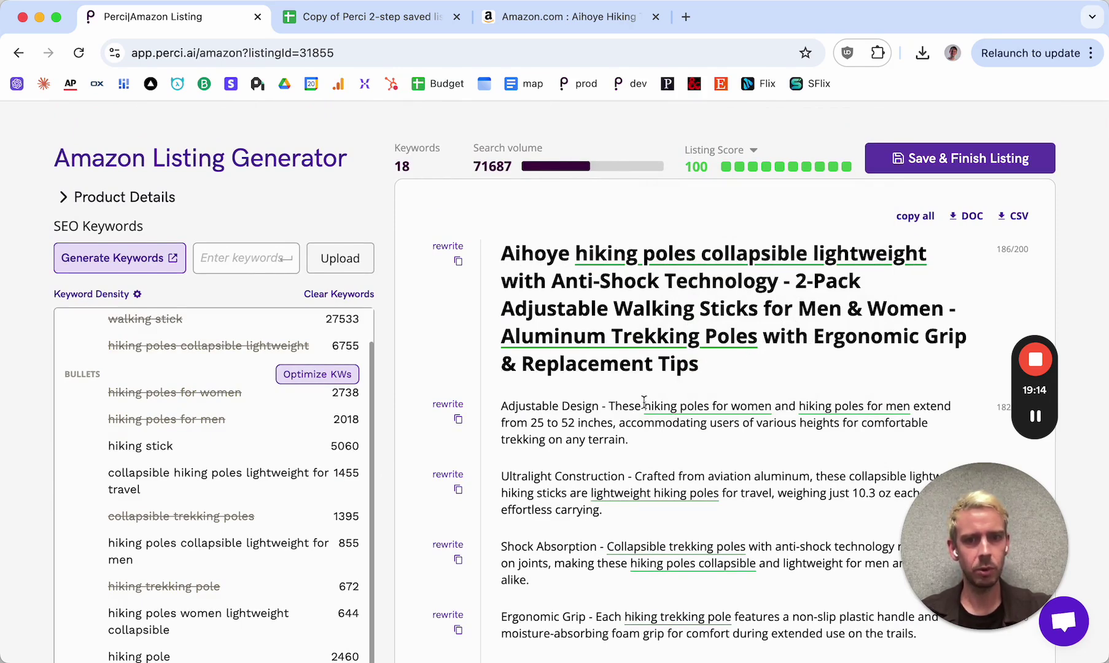
Review the generated bullets and description, checking the flagged word "joint" in the Shock-Absorbing Technology paragraph
{"action": "scroll", "coordinate": [644, 402], "scroll_direction": "down", "scroll_amount": 5}
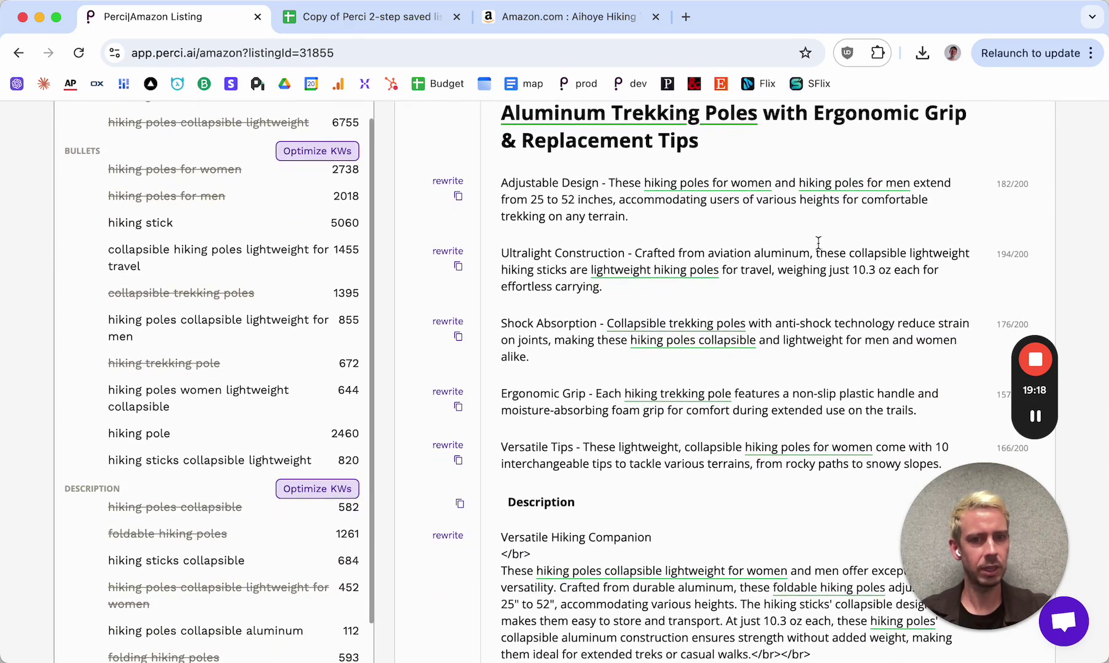
{"action": "scroll", "coordinate": [578, 273], "scroll_direction": "down", "scroll_amount": 7}
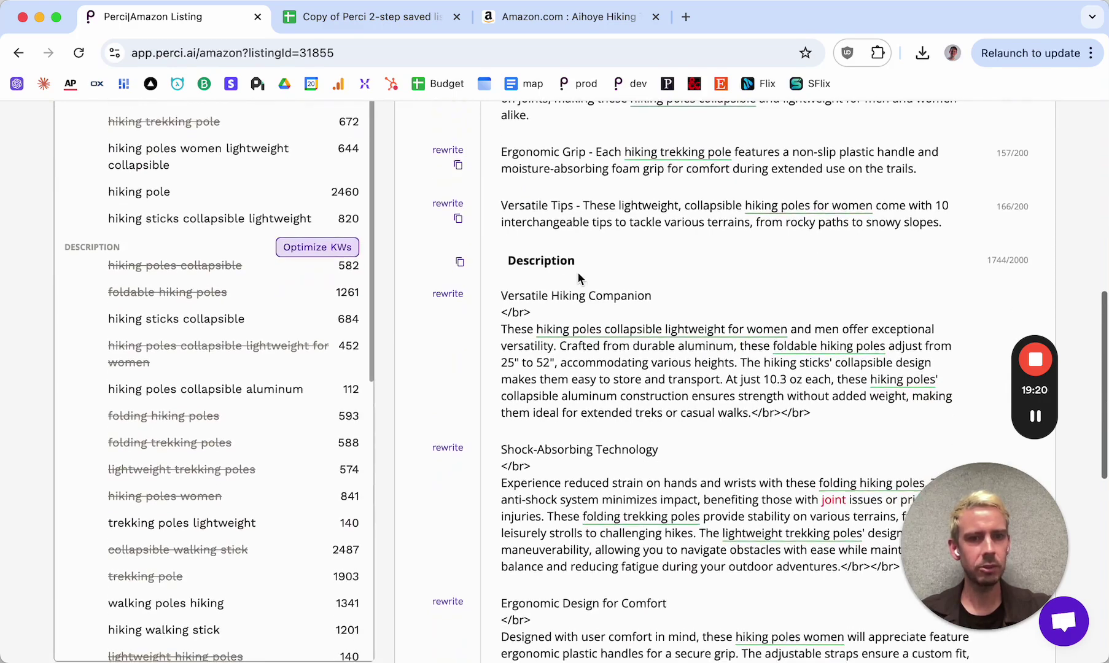
{"action": "scroll", "coordinate": [578, 277], "scroll_direction": "down", "scroll_amount": 2}
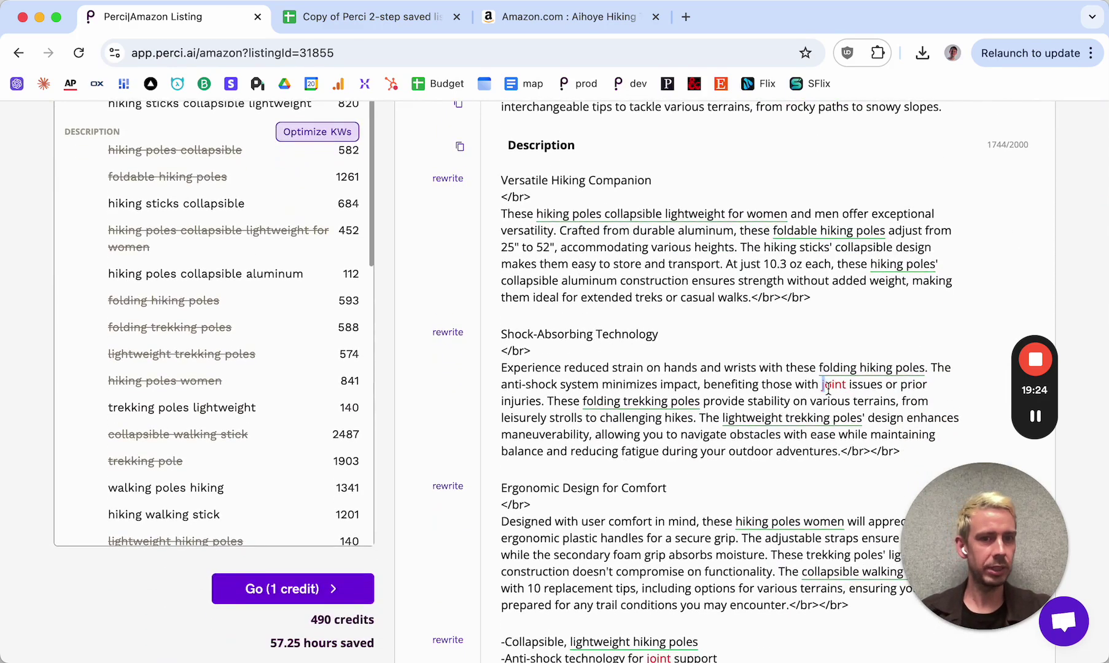
{"action": "left_click", "coordinate": [850, 387]}
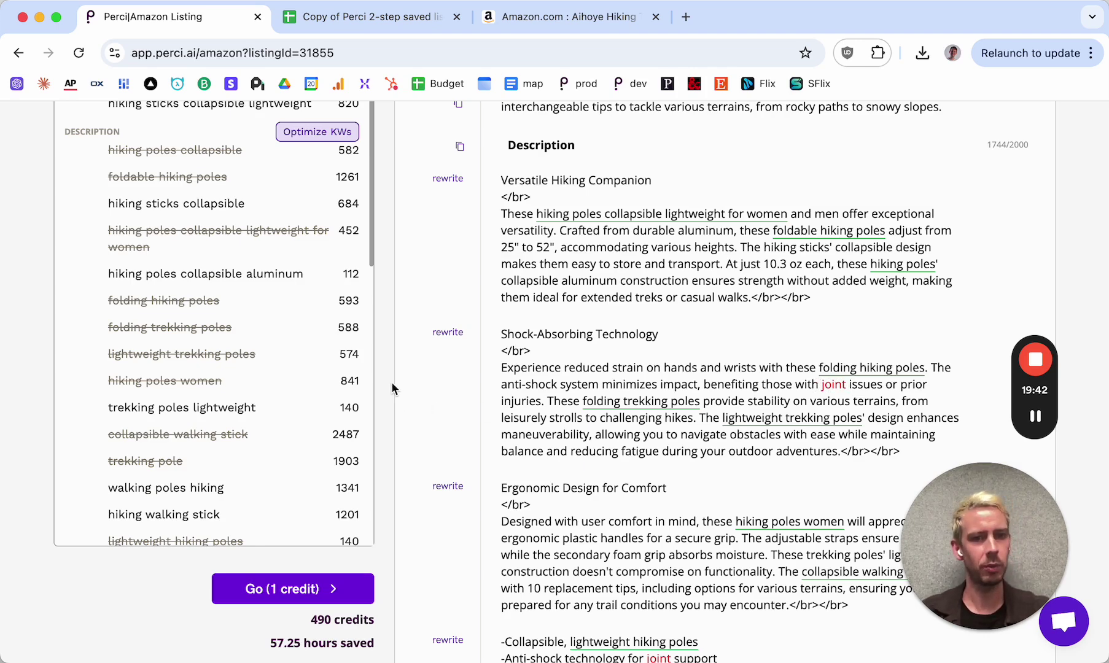
Review the rest of the generated description and the backend search terms, comparing them with the keyword list, bullets and title
{"action": "scroll", "coordinate": [392, 388], "scroll_direction": "down", "scroll_amount": 5}
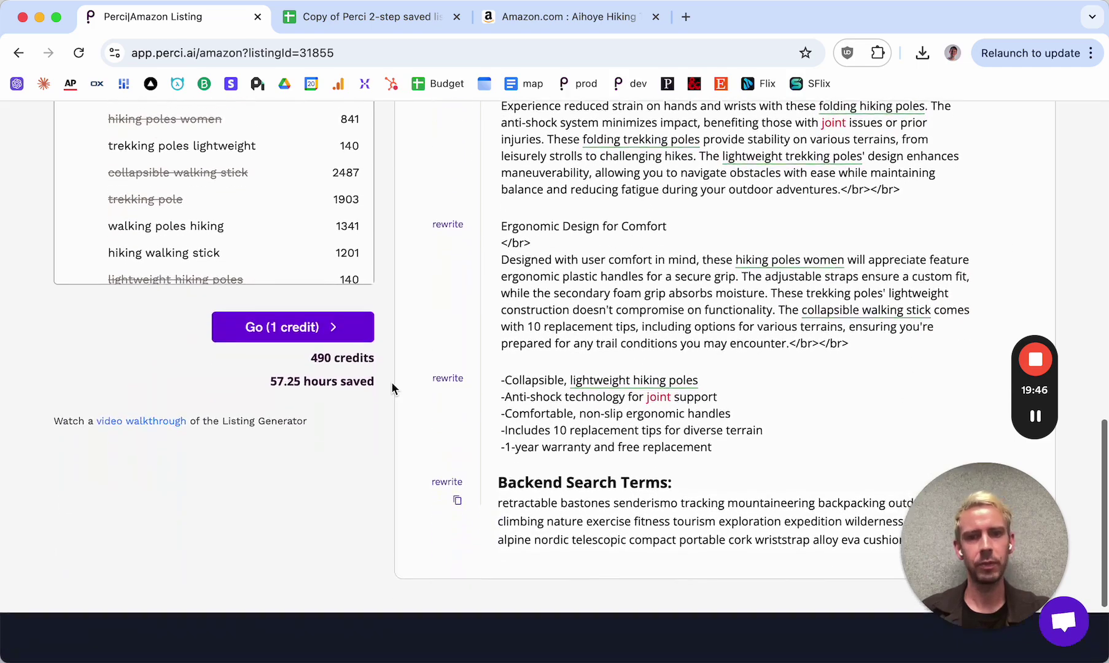
{"action": "scroll", "coordinate": [392, 388], "scroll_direction": "up", "scroll_amount": 4}
{"action": "scroll", "coordinate": [391, 388], "scroll_direction": "up", "scroll_amount": 2}
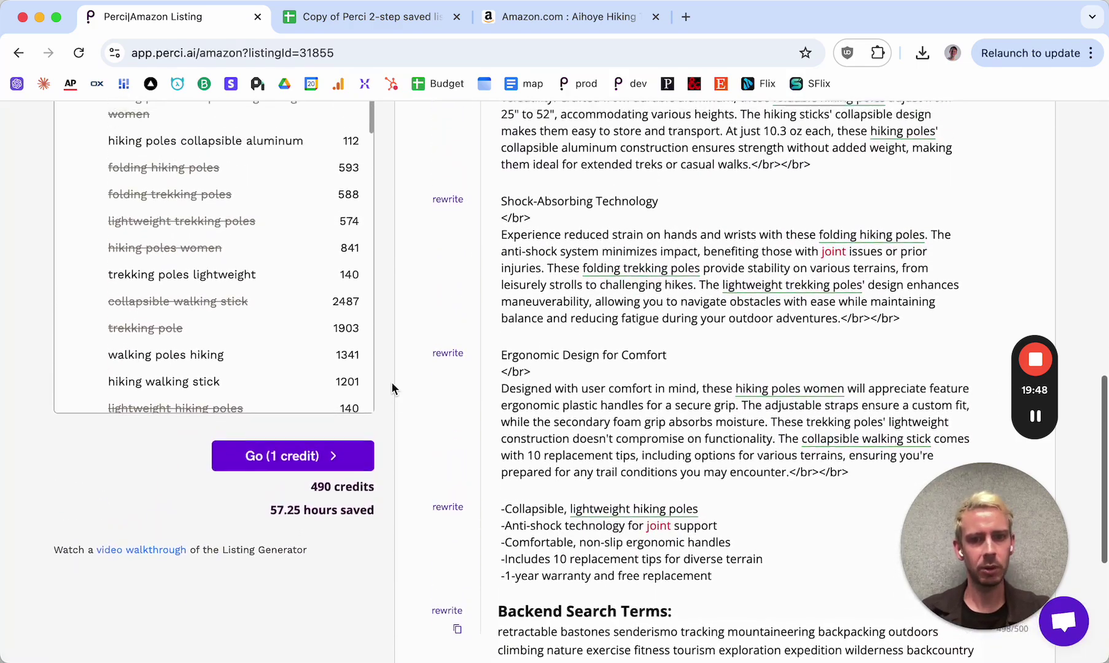
{"action": "scroll", "coordinate": [392, 388], "scroll_direction": "up", "scroll_amount": 9}
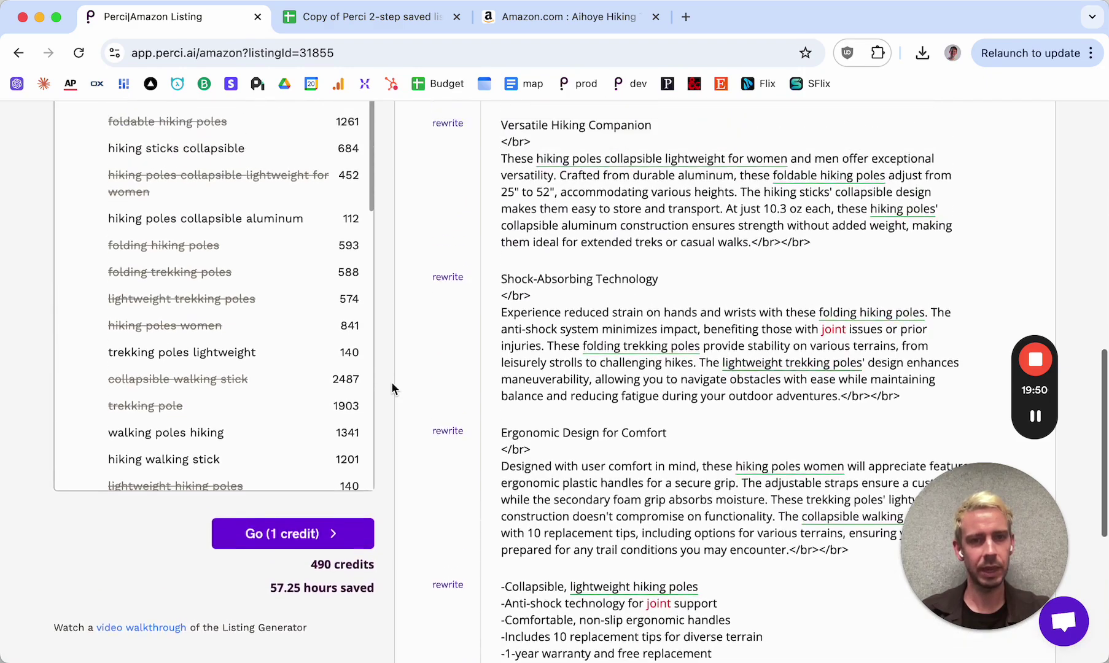
{"action": "scroll", "coordinate": [392, 384], "scroll_direction": "up", "scroll_amount": 4}
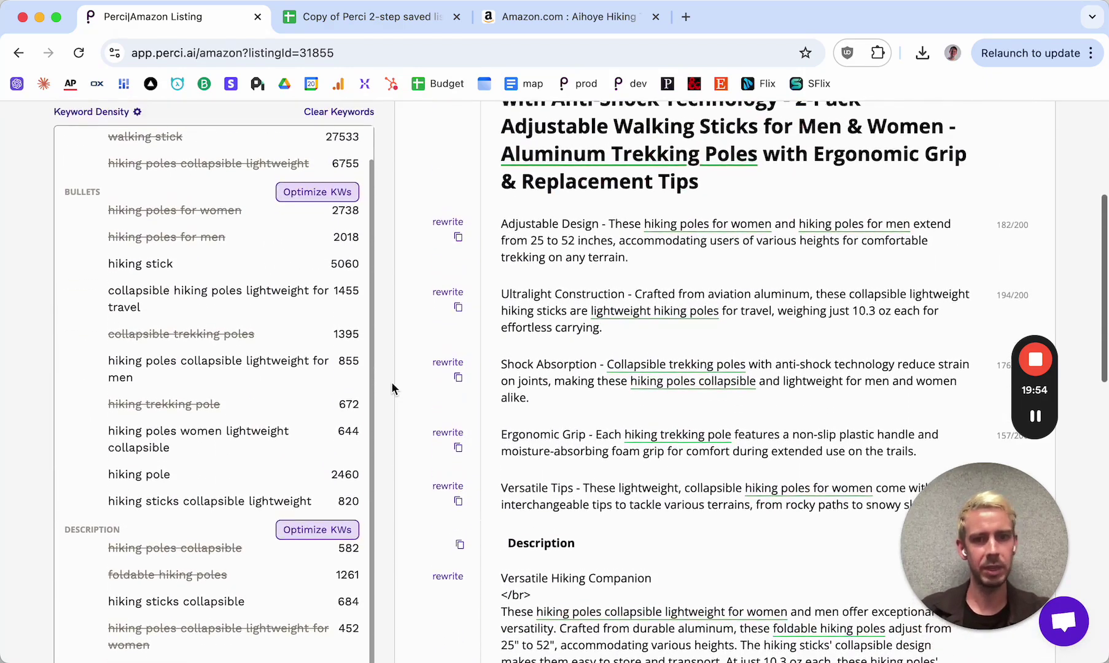
{"action": "scroll", "coordinate": [392, 388], "scroll_direction": "up", "scroll_amount": 3}
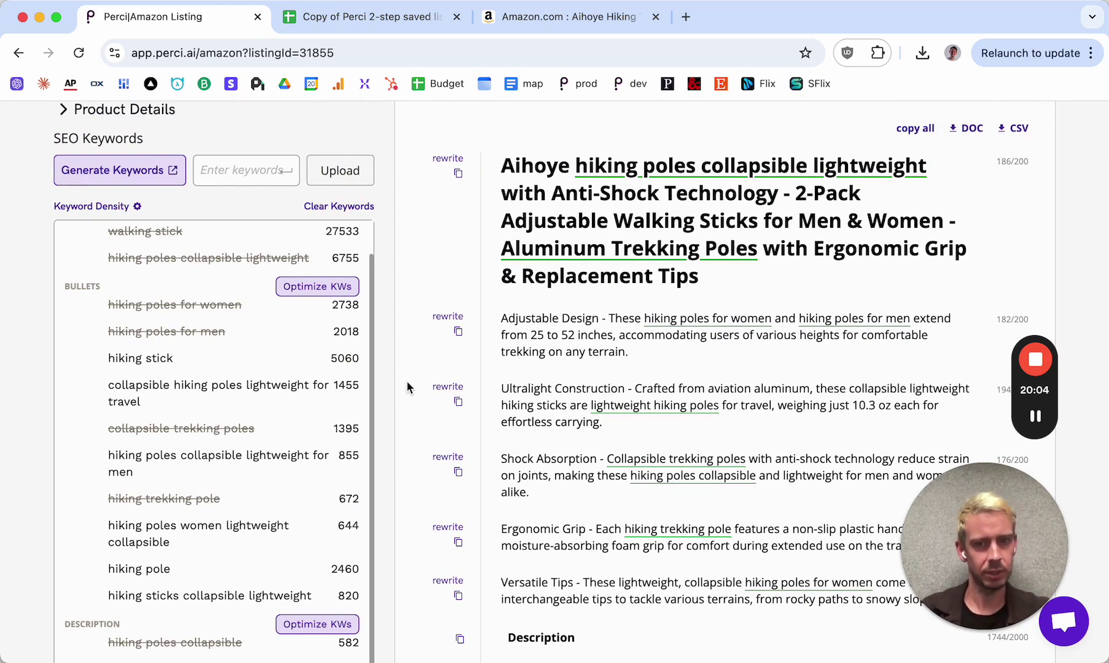
{"action": "scroll", "coordinate": [408, 382], "scroll_direction": "up", "scroll_amount": 3}
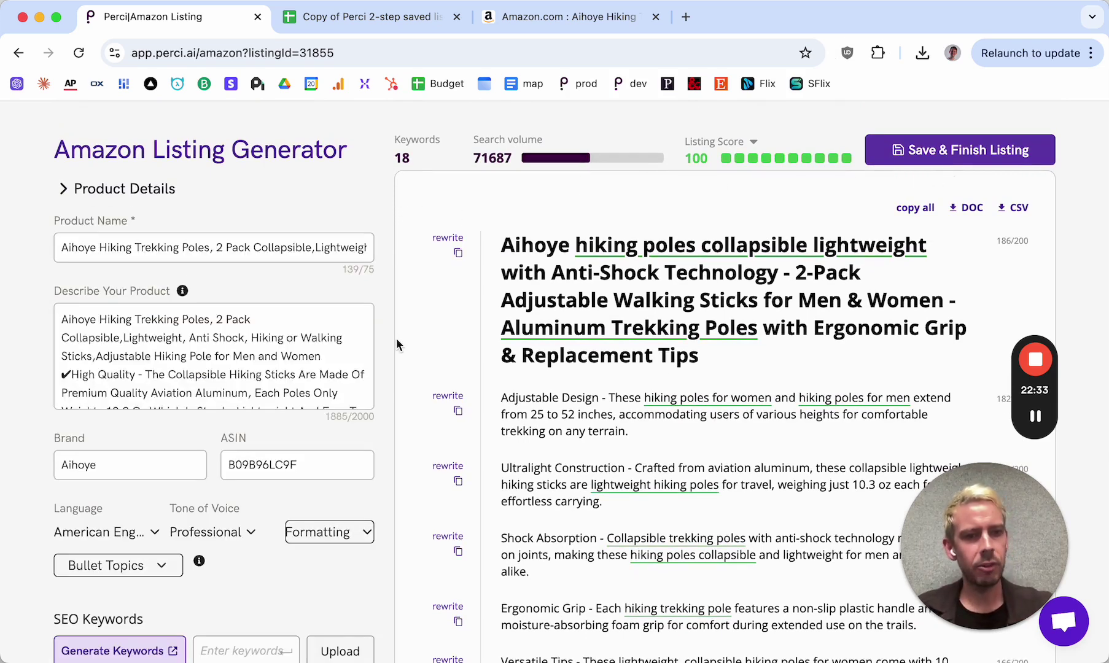
Look over the product inputs and generated bullets, and show the Listing Score checklist for listing B09B96LC9F
{"action": "scroll", "coordinate": [396, 344], "scroll_direction": "down", "scroll_amount": 1}
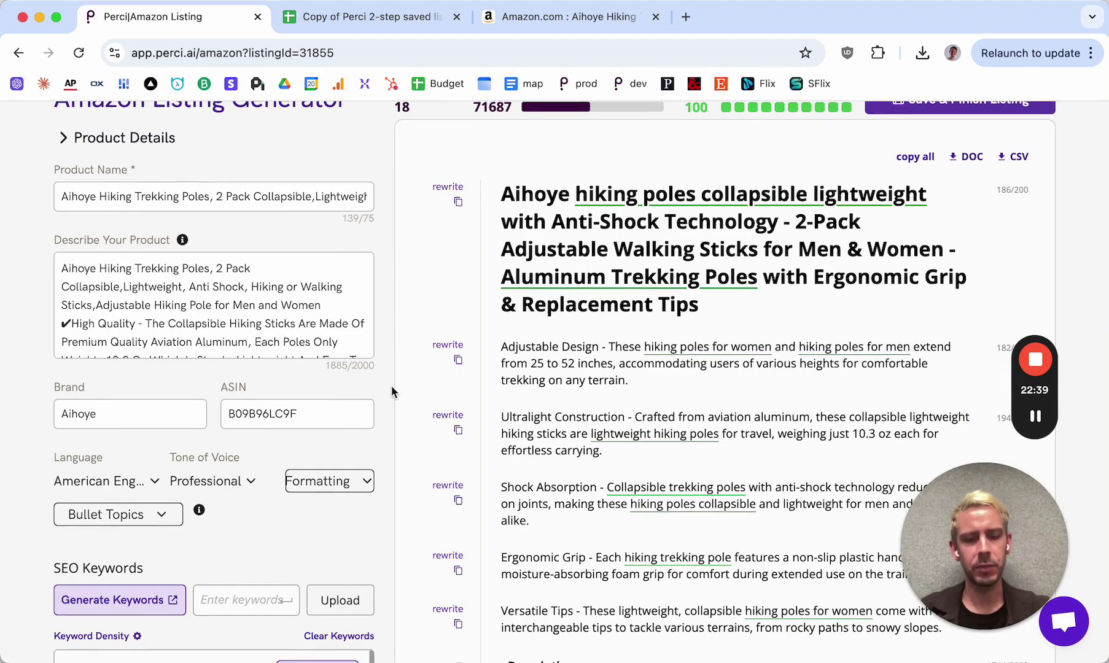
{"action": "scroll", "coordinate": [394, 392], "scroll_direction": "down", "scroll_amount": 3}
{"action": "scroll", "coordinate": [393, 392], "scroll_direction": "down", "scroll_amount": 3}
{"action": "scroll", "coordinate": [393, 392], "scroll_direction": "up", "scroll_amount": 8}
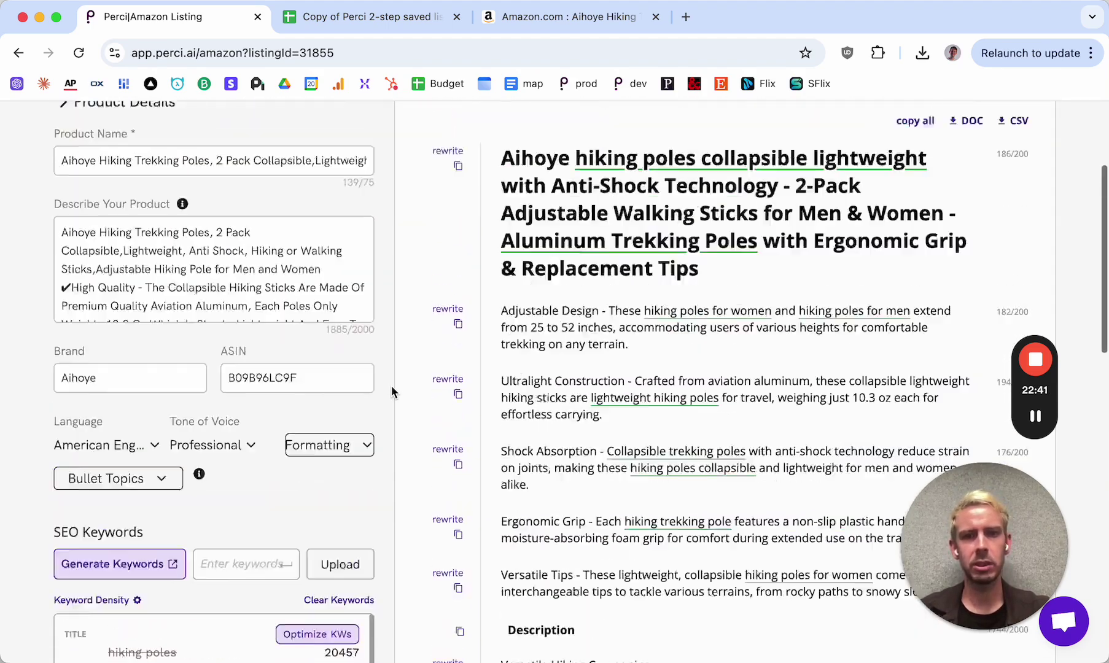
{"action": "mouse_move", "coordinate": [751, 202]}
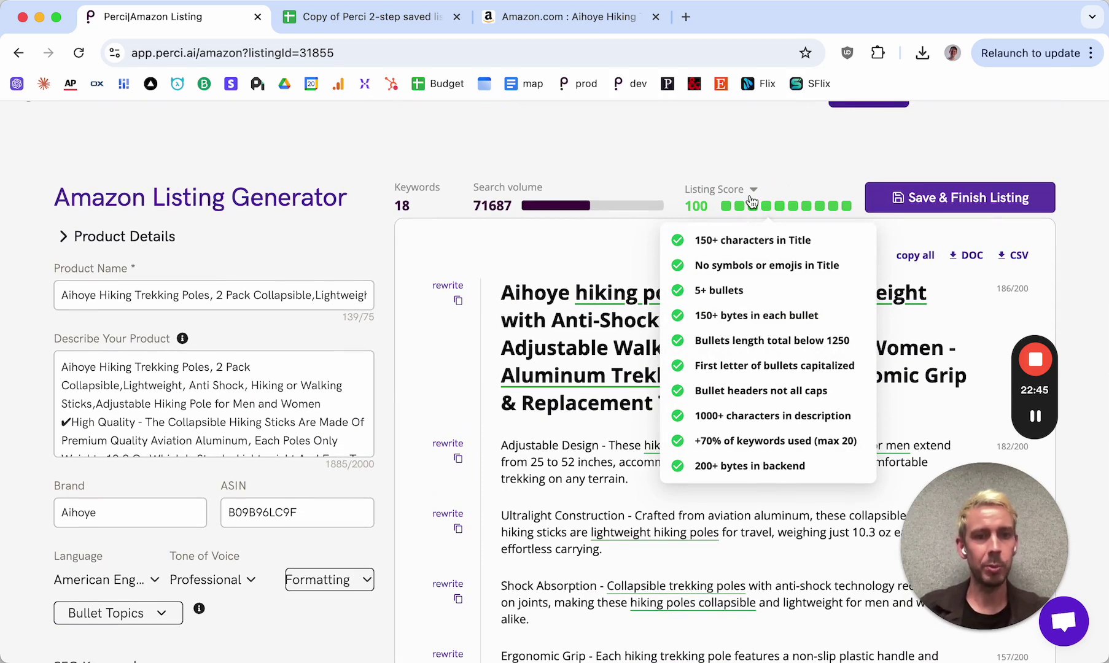
Switch to the generated results spreadsheet in Numbers and reposition its window over the browser
{"action": "mouse_move", "coordinate": [638, 660]}
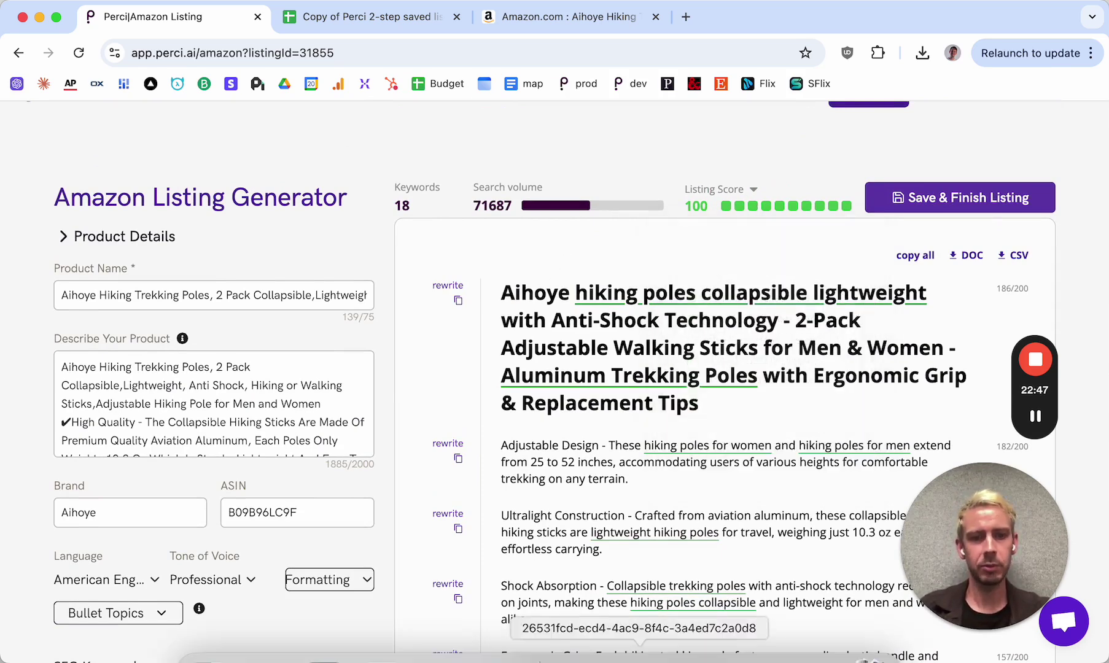
{"action": "left_click", "coordinate": [812, 656]}
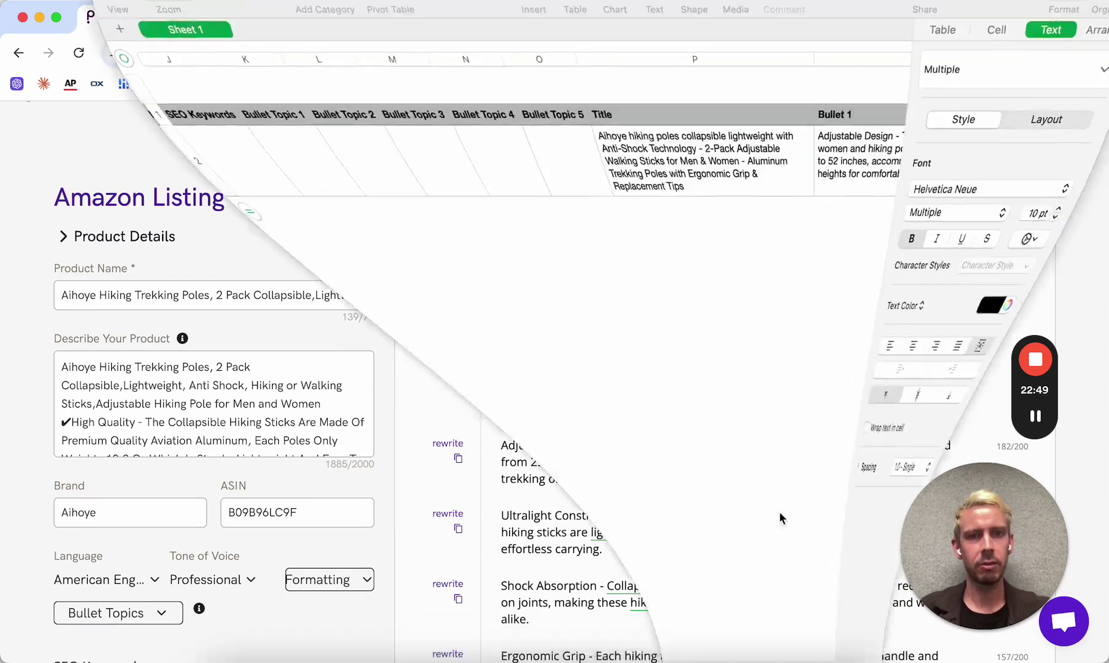
{"action": "left_click_drag", "start_coordinate": [422, 57], "coordinate": [394, 59]}
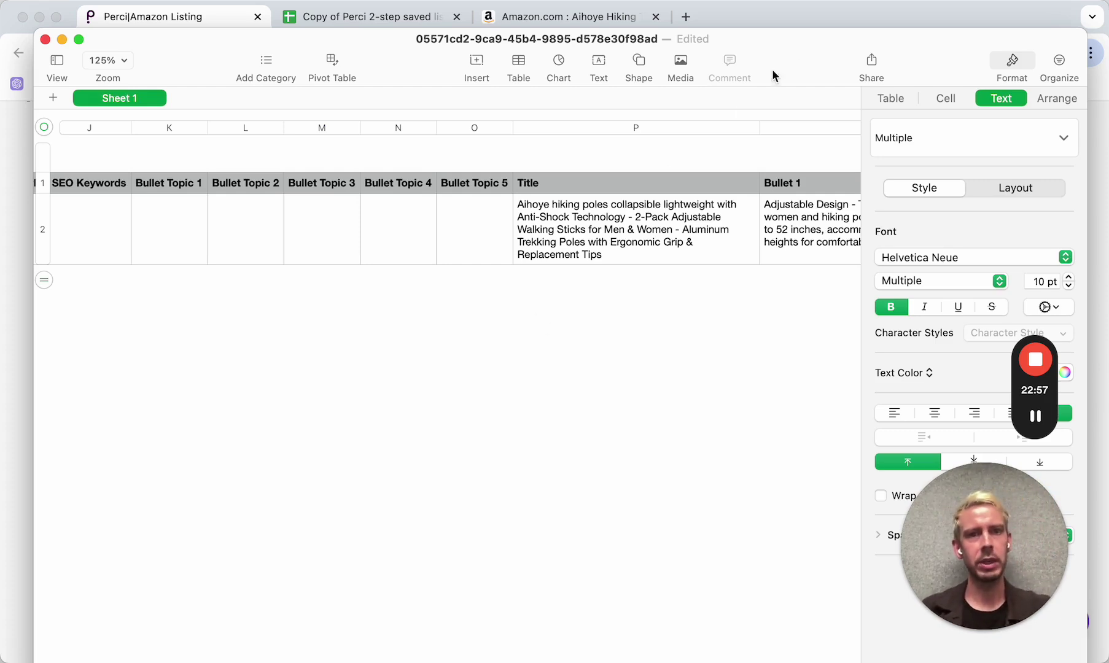
{"action": "left_click_drag", "start_coordinate": [809, 42], "coordinate": [769, 51]}
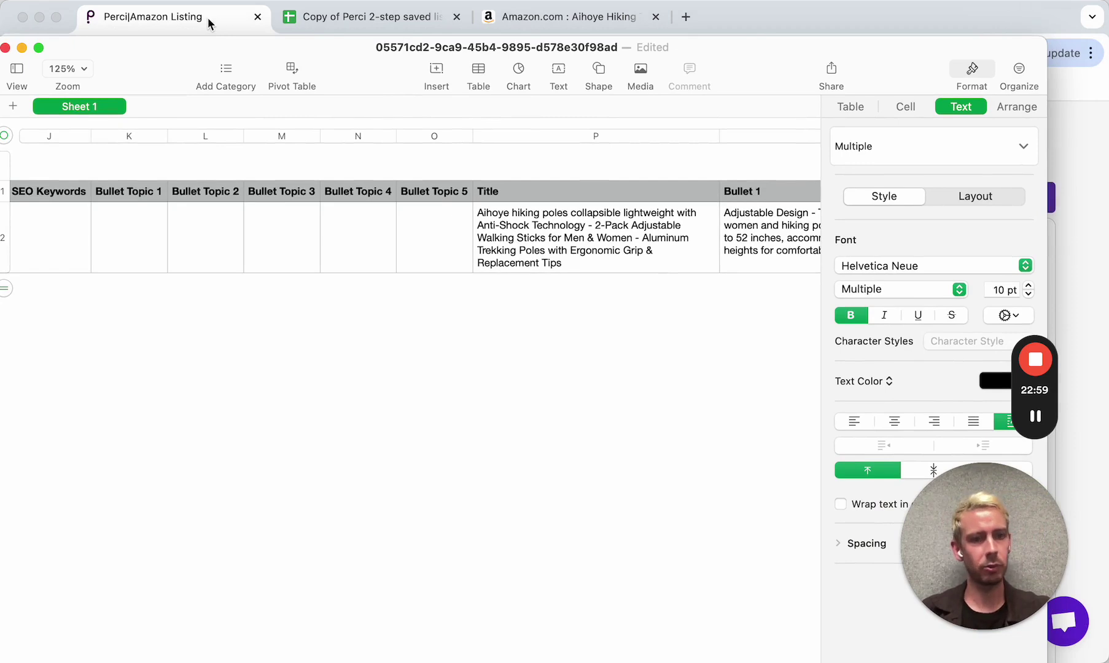
Examine the ASIN, language, tone and bullet format columns in the results row for B09B96LC9F
{"action": "scroll", "coordinate": [418, 291], "scroll_direction": "left", "scroll_amount": 10}
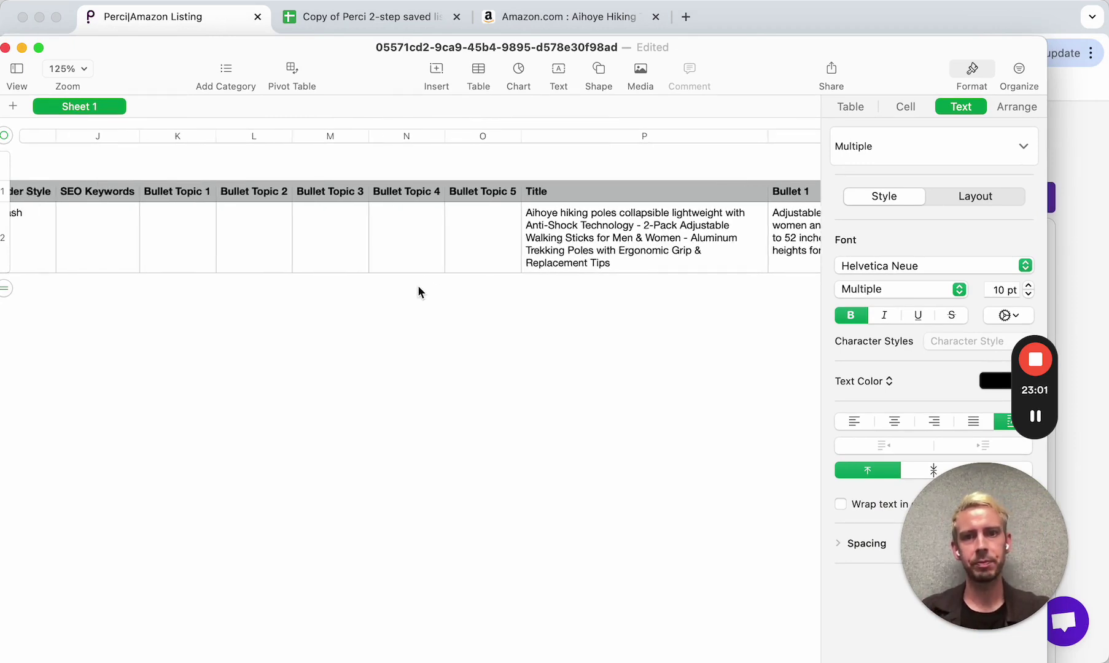
{"action": "scroll", "coordinate": [418, 291], "scroll_direction": "left", "scroll_amount": 3}
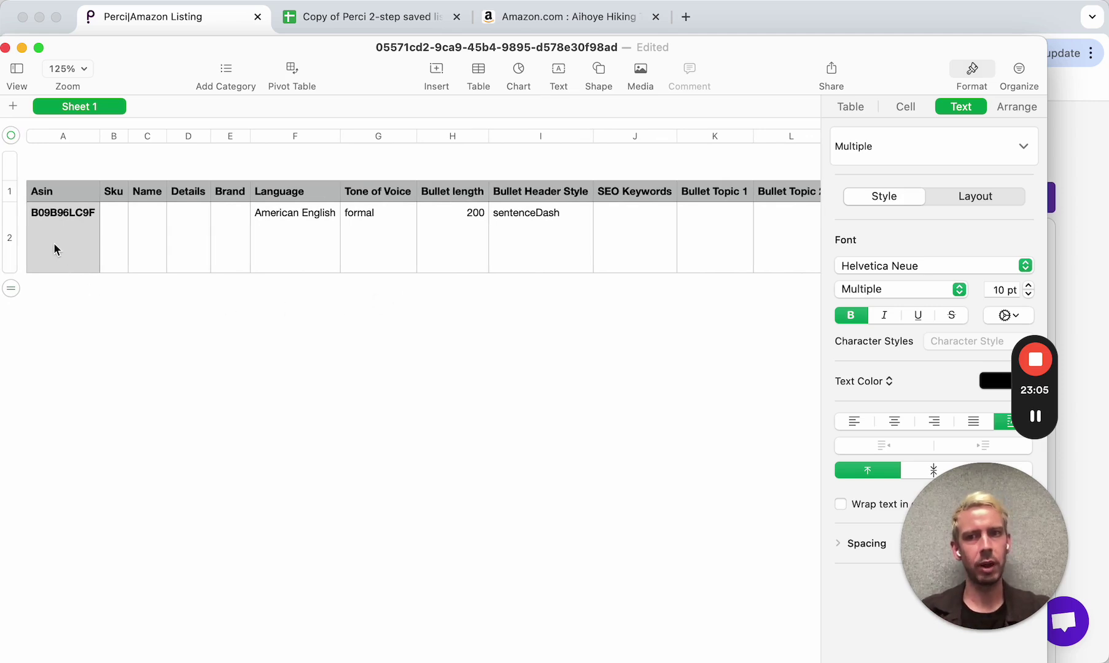
{"action": "left_click", "coordinate": [15, 240]}
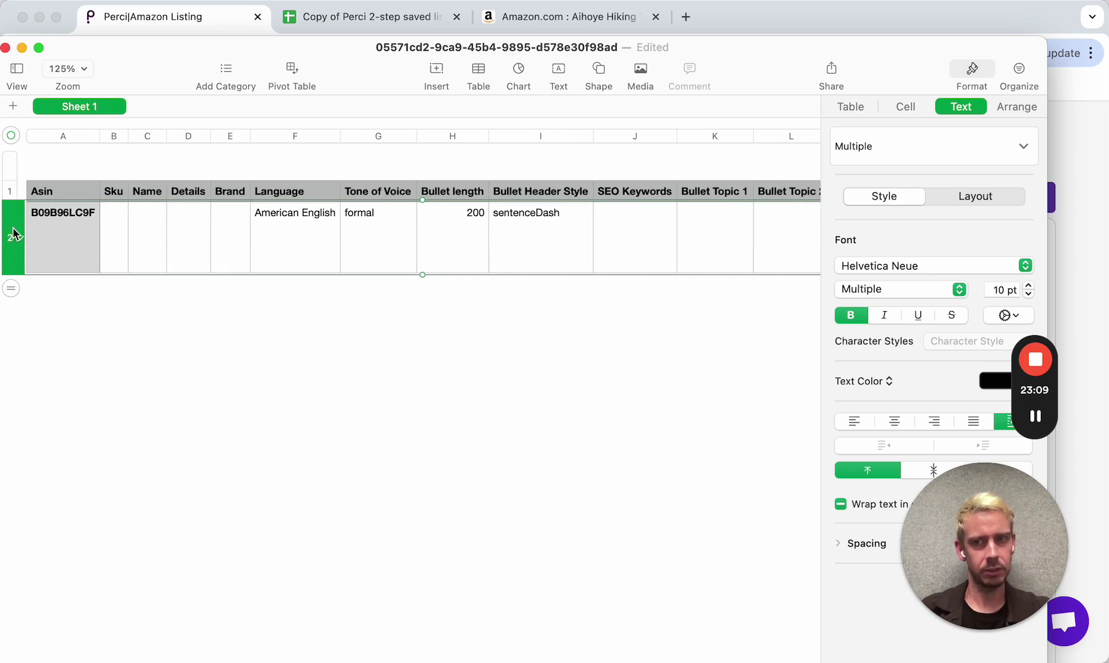
{"action": "mouse_move", "coordinate": [14, 244]}
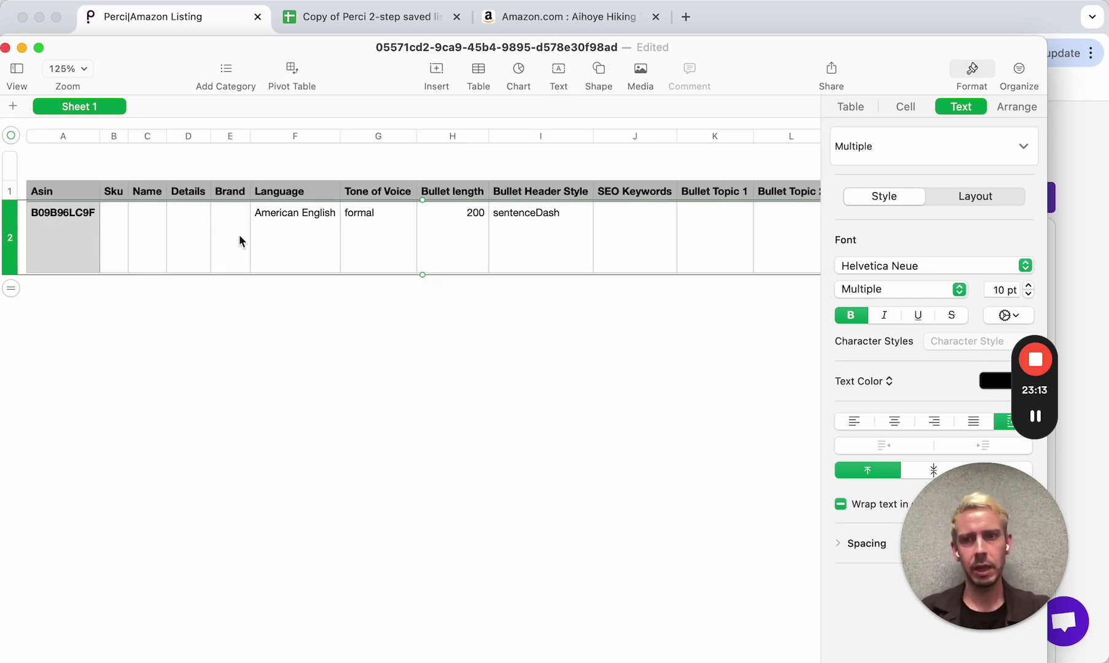
Examine the generated Title and Bullet 1 columns and select the title cell in row 2
{"action": "scroll", "coordinate": [284, 237], "scroll_direction": "right", "scroll_amount": 10}
{"action": "scroll", "coordinate": [284, 237], "scroll_direction": "right", "scroll_amount": 8}
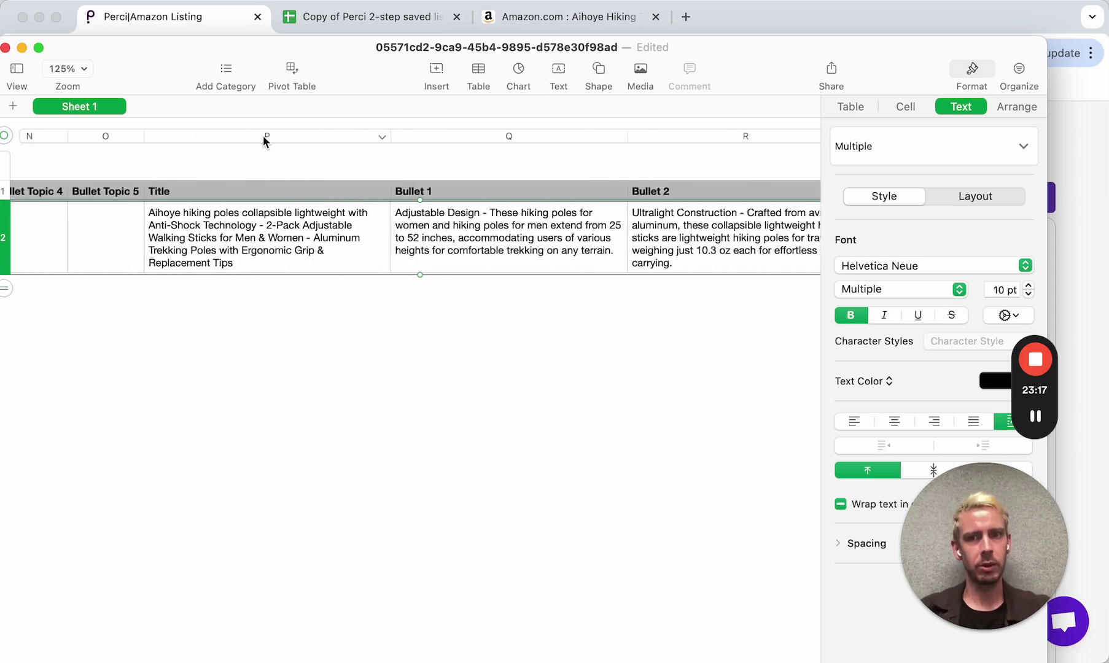
{"action": "left_click", "coordinate": [263, 141]}
{"action": "left_click", "coordinate": [490, 141]}
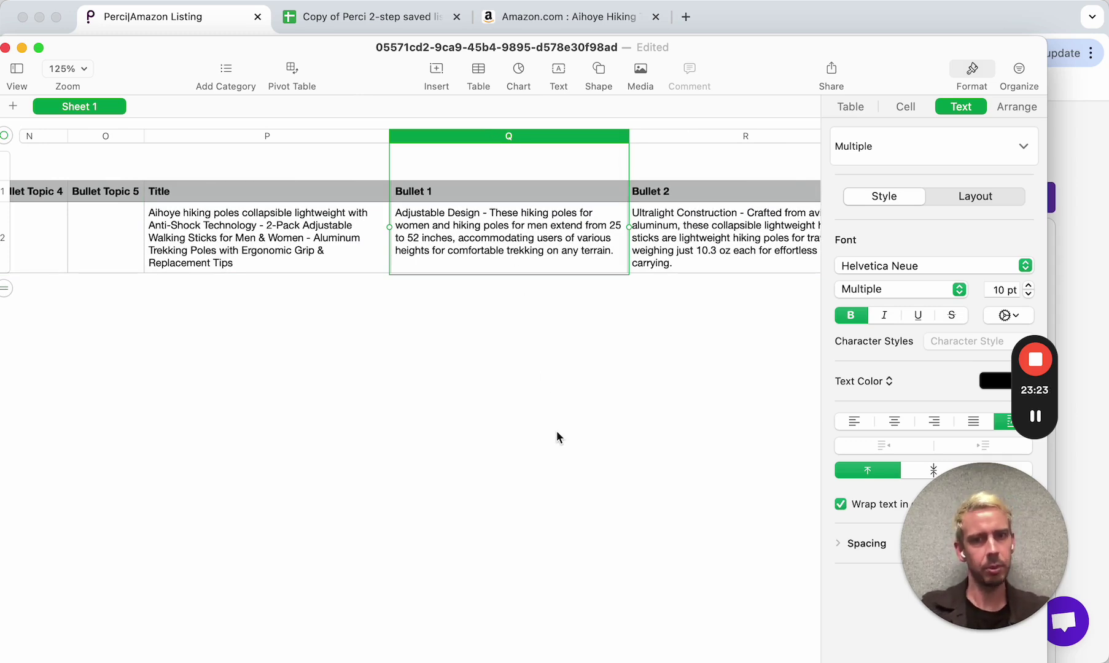
{"action": "left_click", "coordinate": [276, 238]}
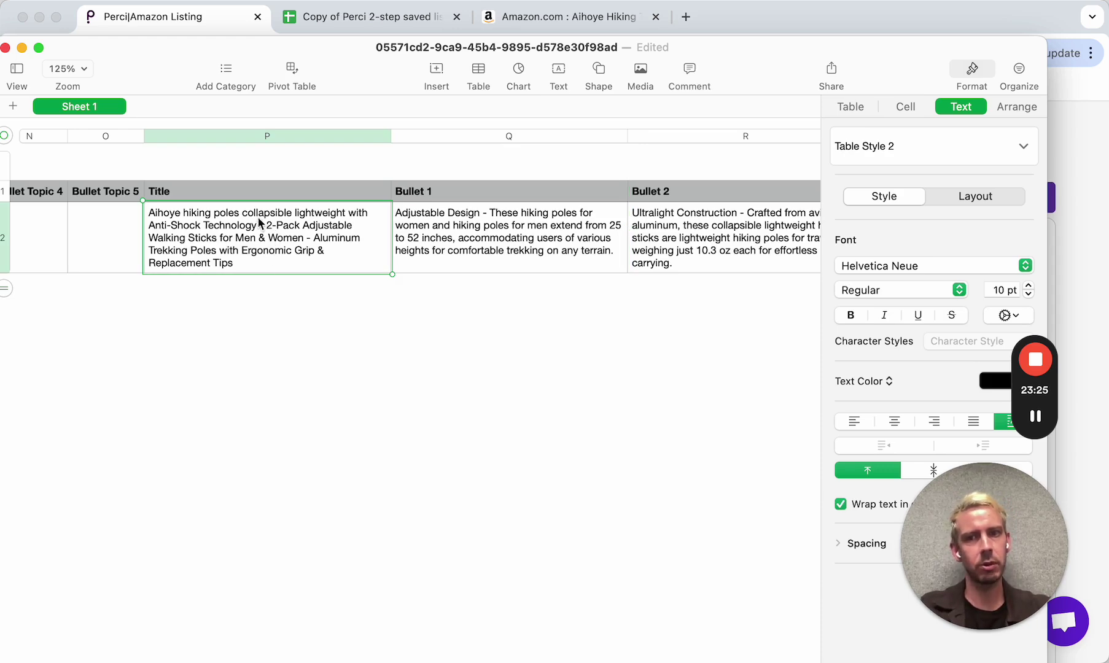
Check the last bullets and the generated description, and narrow the Description column beside Backend Keywords
{"action": "scroll", "coordinate": [632, 318], "scroll_direction": "right", "scroll_amount": 5}
{"action": "scroll", "coordinate": [633, 318], "scroll_direction": "right", "scroll_amount": 20}
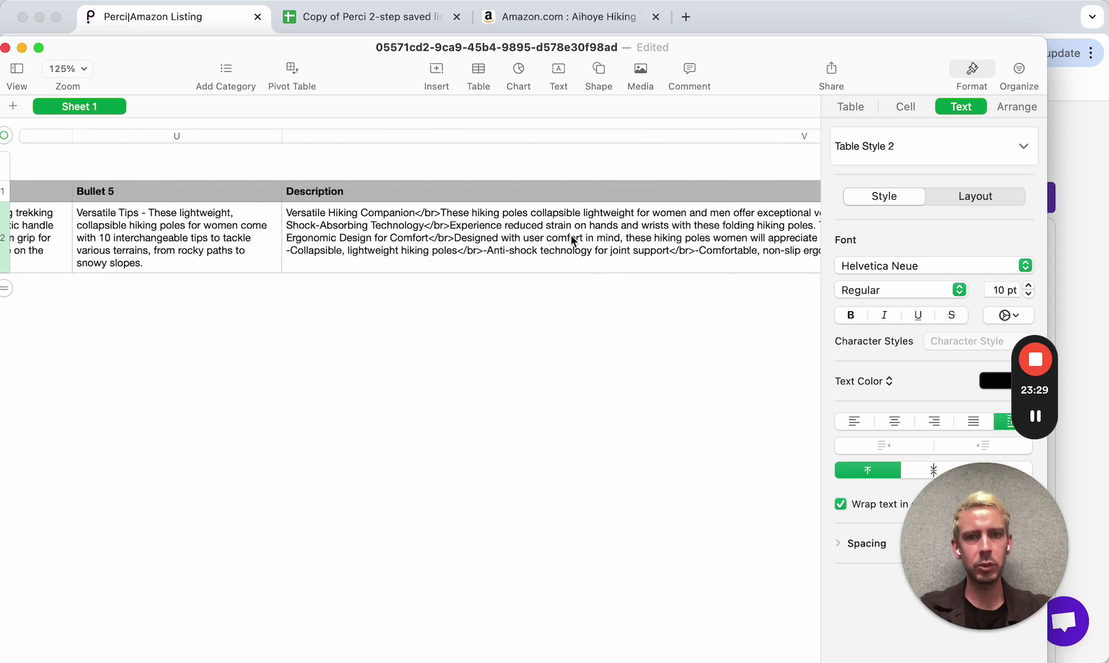
{"action": "left_click", "coordinate": [575, 247]}
{"action": "scroll", "coordinate": [568, 236], "scroll_direction": "right", "scroll_amount": 20}
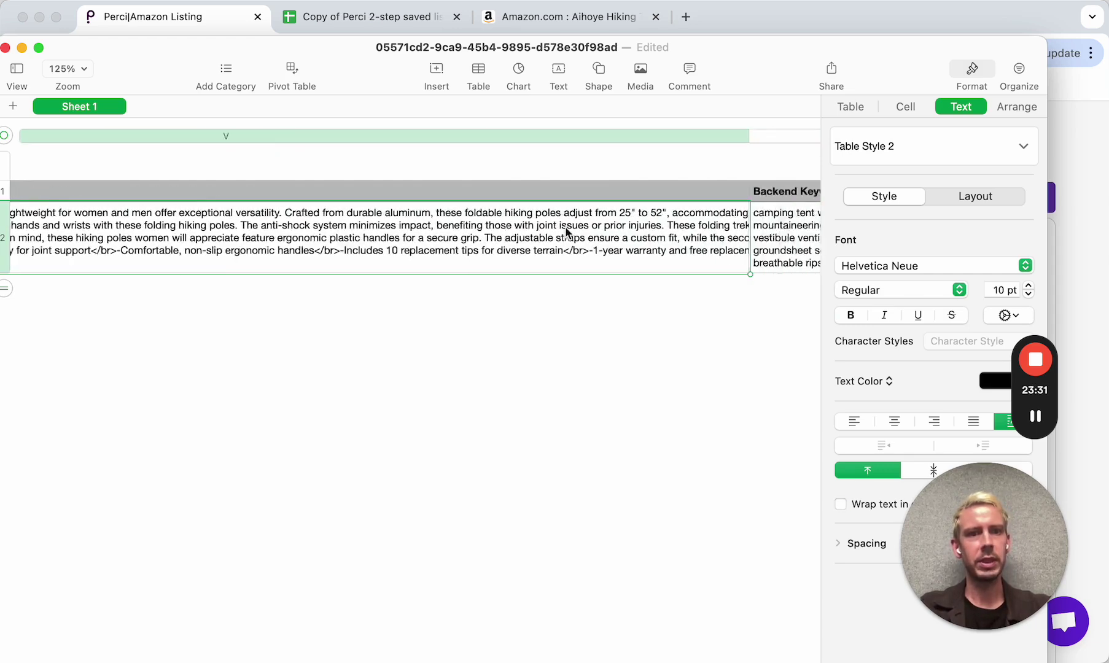
{"action": "scroll", "coordinate": [566, 232], "scroll_direction": "right", "scroll_amount": 5}
{"action": "left_click_drag", "start_coordinate": [584, 133], "coordinate": [133, 160]}
{"action": "scroll", "coordinate": [220, 460], "scroll_direction": "left", "scroll_amount": 10}
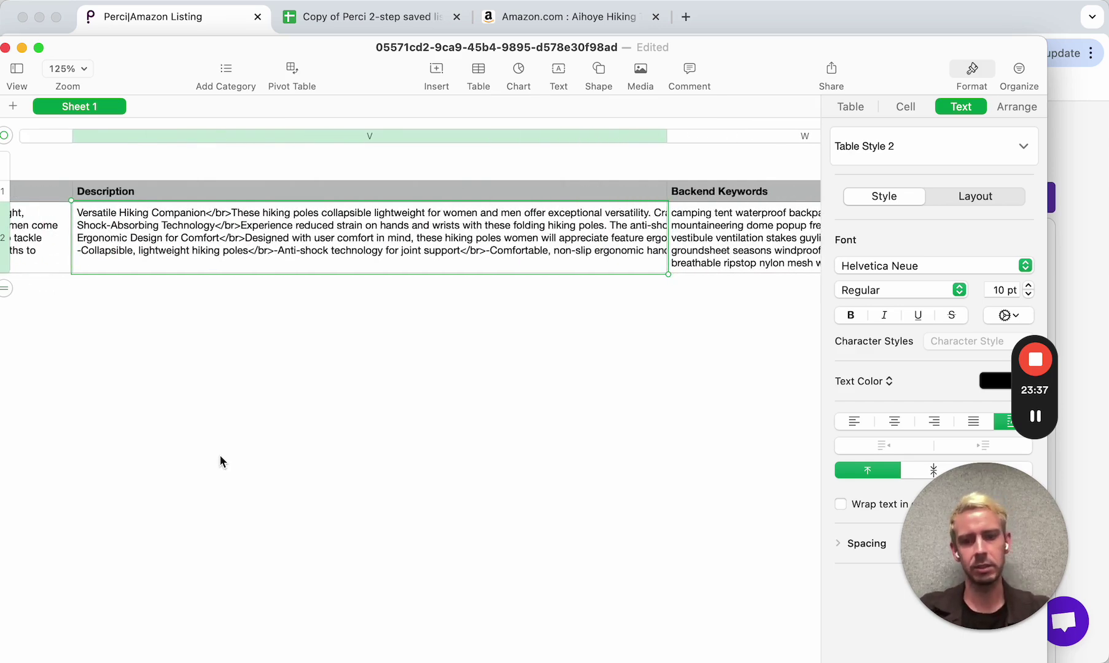
Examine the Backend Keywords and Restricted phrases found columns, checking the word "joint" listed for Bullet 3 and Description
{"action": "scroll", "coordinate": [554, 367], "scroll_direction": "right", "scroll_amount": 6}
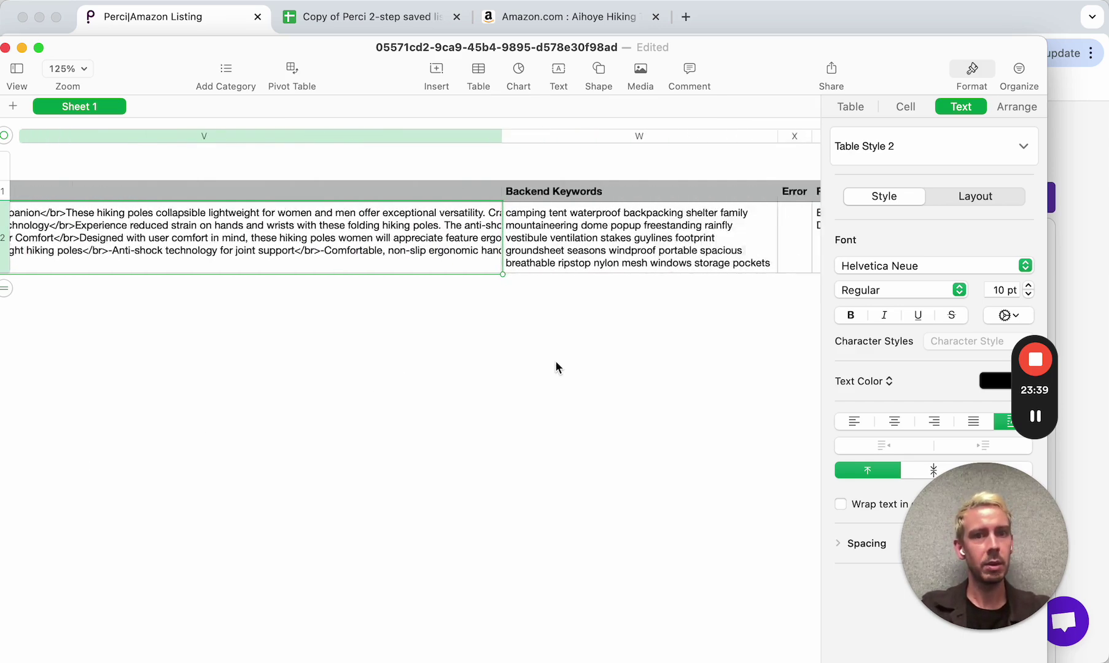
{"action": "scroll", "coordinate": [556, 367], "scroll_direction": "right", "scroll_amount": 2}
{"action": "left_click", "coordinate": [663, 137]}
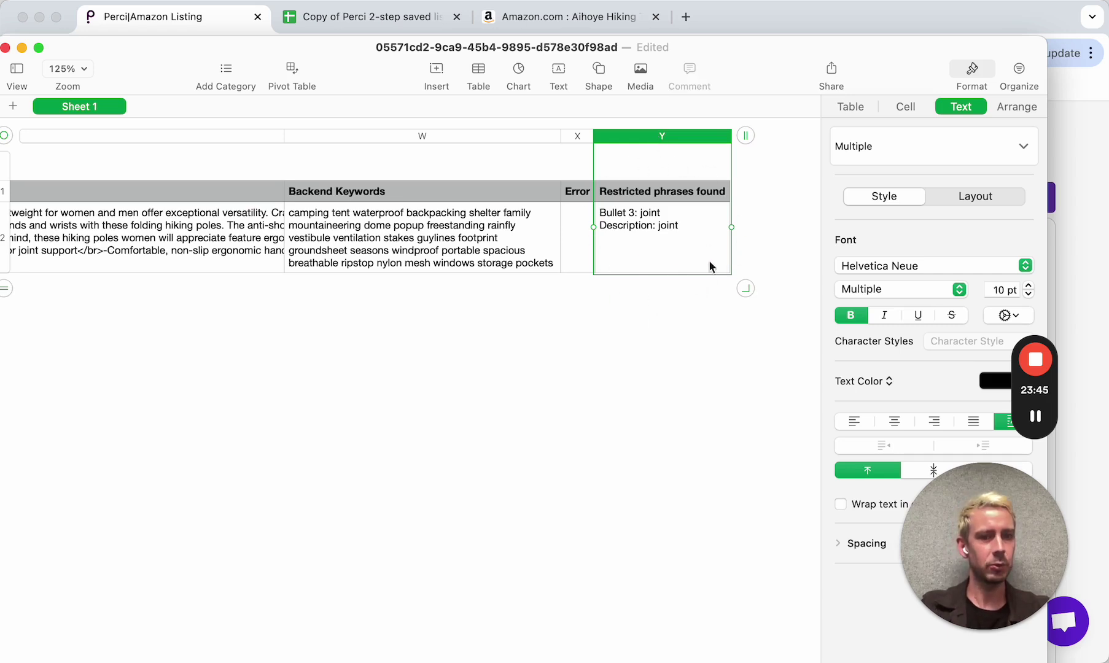
{"action": "left_click", "coordinate": [650, 214]}
{"action": "double_click", "coordinate": [650, 213]}
{"action": "double_click", "coordinate": [669, 225]}
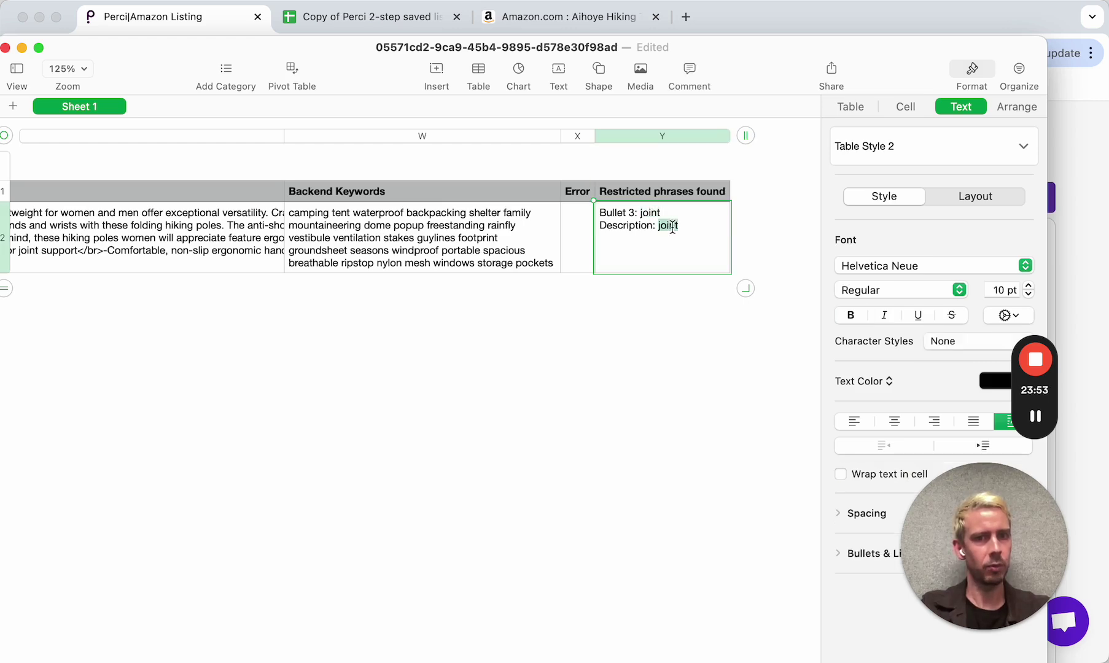
Deselect the restricted phrases cell, look back across the generated bullets, and select the title cell in row 2
{"action": "left_click", "coordinate": [515, 349]}
{"action": "scroll", "coordinate": [514, 349], "scroll_direction": "left", "scroll_amount": 5}
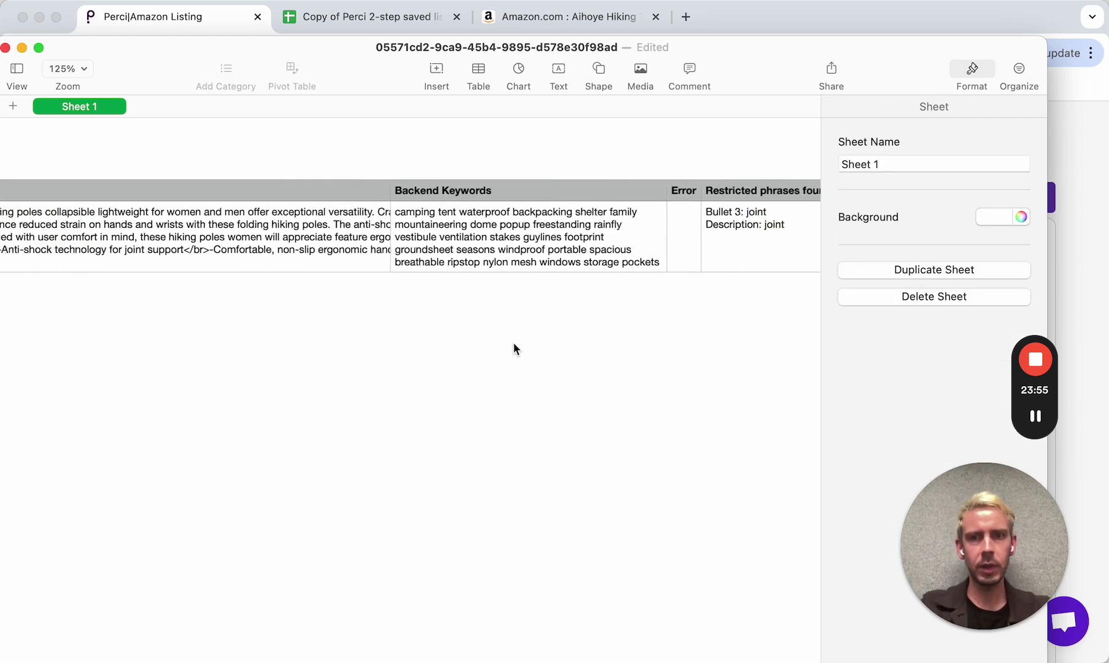
{"action": "scroll", "coordinate": [515, 349], "scroll_direction": "left", "scroll_amount": 10}
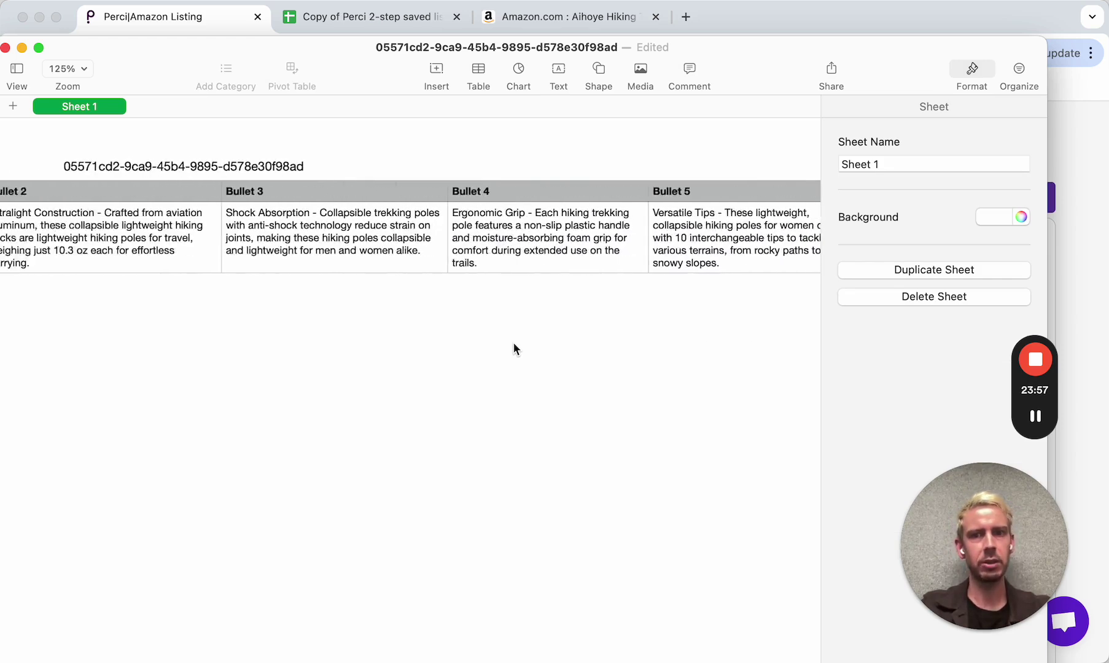
{"action": "scroll", "coordinate": [514, 349], "scroll_direction": "left", "scroll_amount": 5}
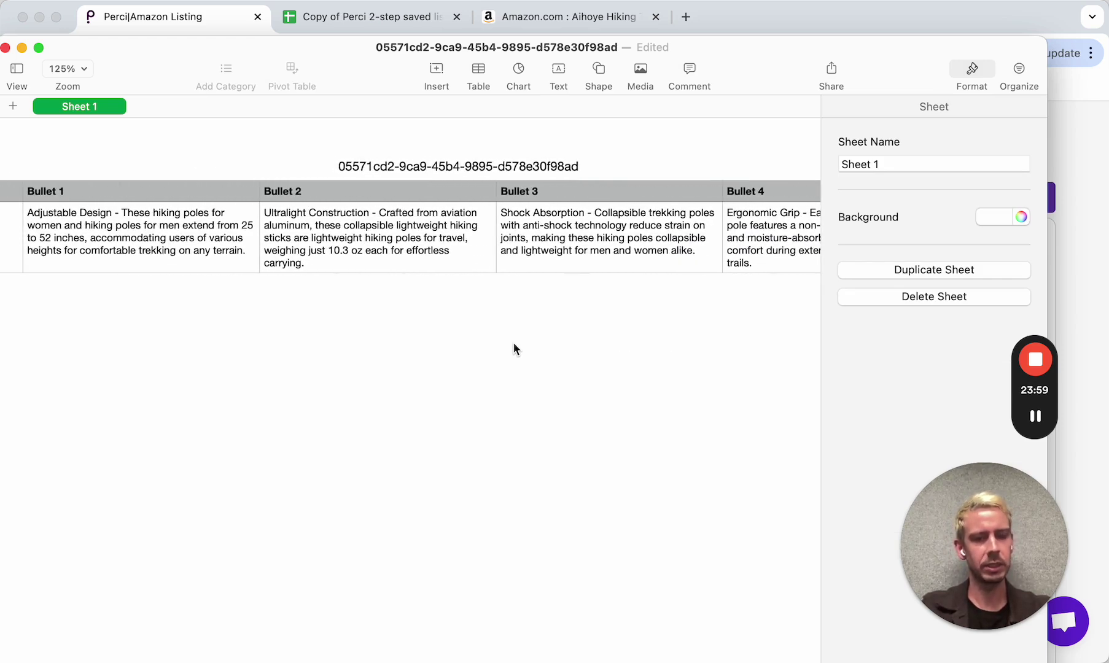
{"action": "scroll", "coordinate": [515, 349], "scroll_direction": "left", "scroll_amount": 10}
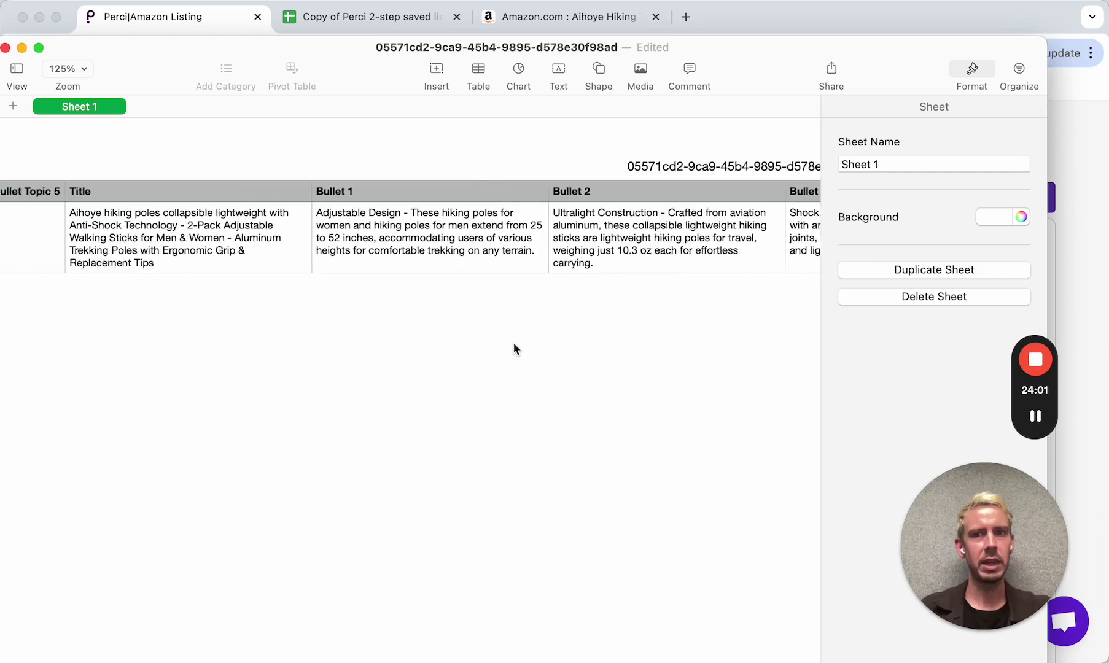
{"action": "left_click", "coordinate": [294, 242]}
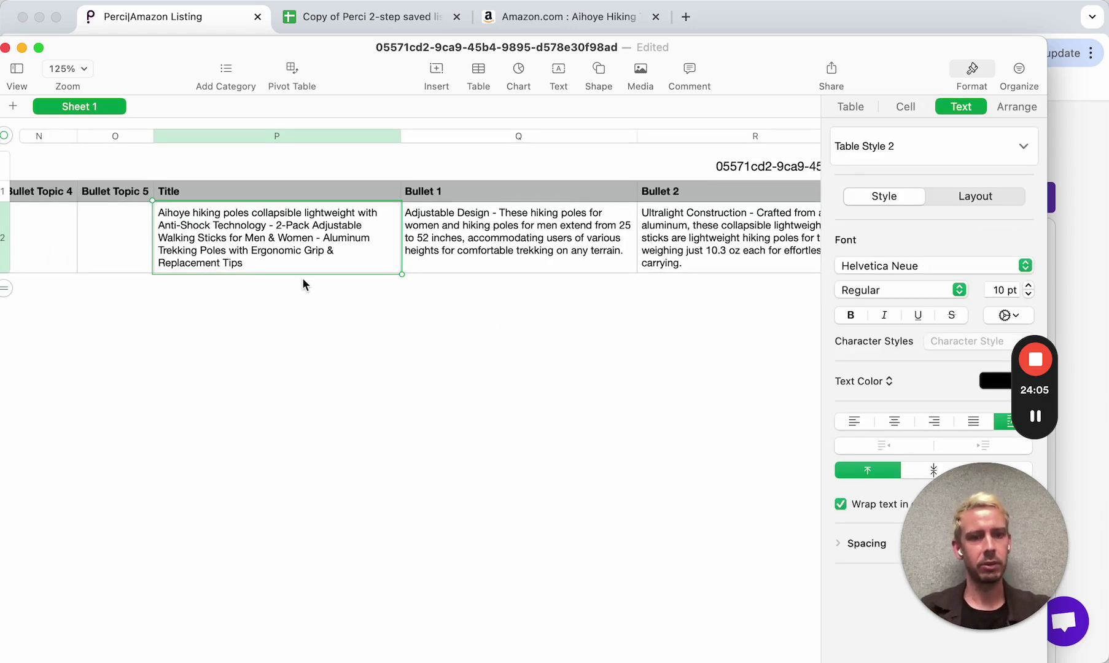